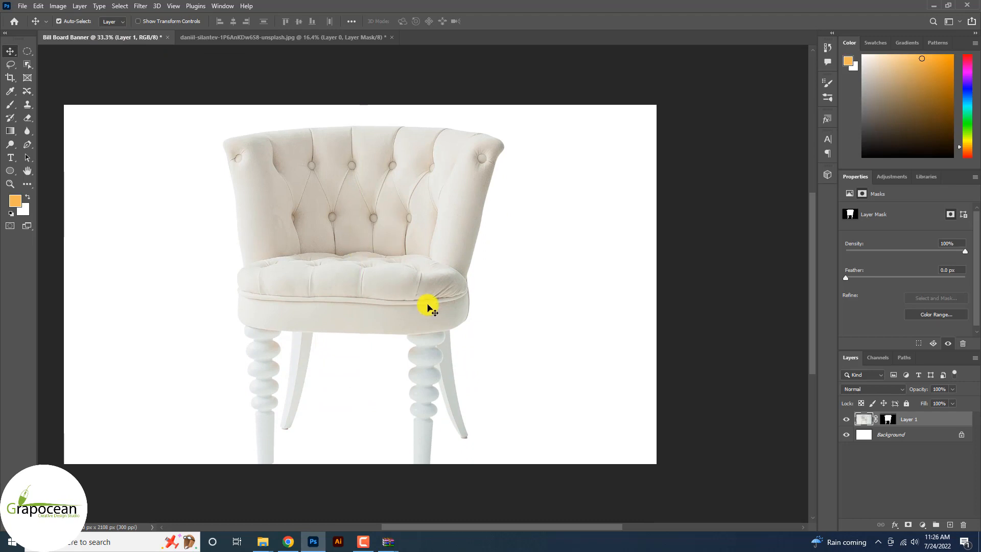
- Scale the chair layer down to about 62% and centre it horizontally within the banner canvas
{"action": "scroll", "coordinate": [475, 343], "scroll_direction": "down", "scroll_amount": 3}
{"action": "key", "text": "ctrl"}
{"action": "key", "text": "ctrl+t"}
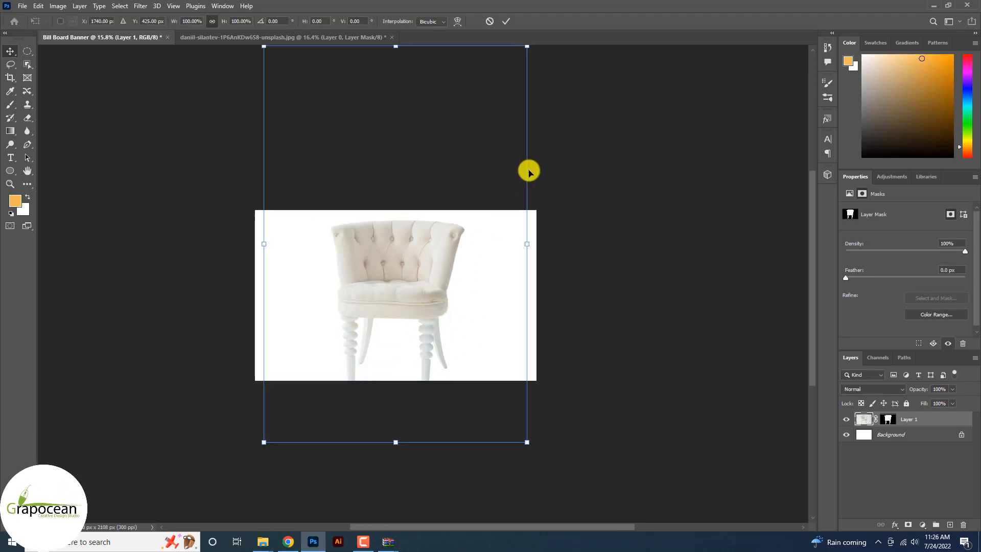
{"action": "left_click_drag", "start_coordinate": [530, 54], "coordinate": [475, 123]}
{"action": "left_click_drag", "start_coordinate": [411, 243], "coordinate": [409, 267]}
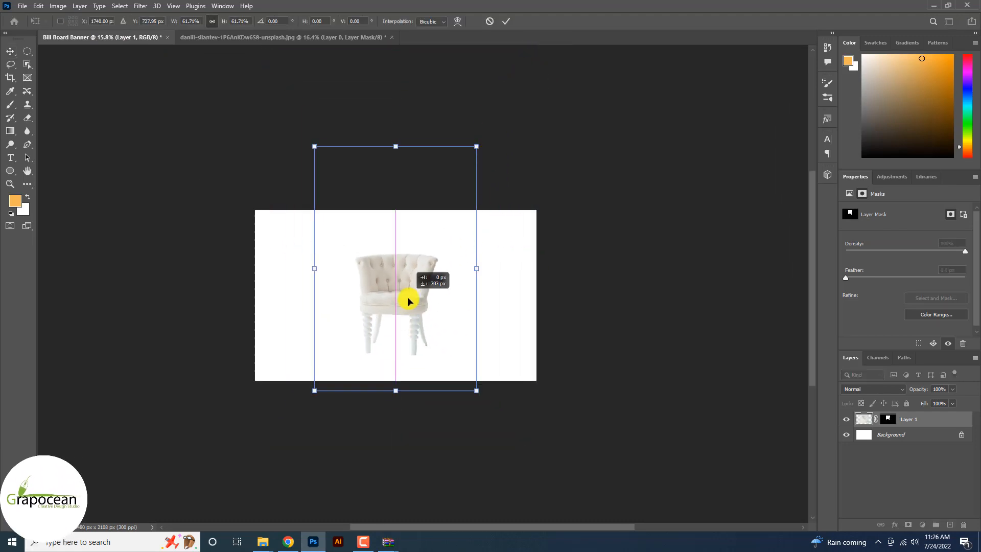
{"action": "left_click", "coordinate": [506, 23]}
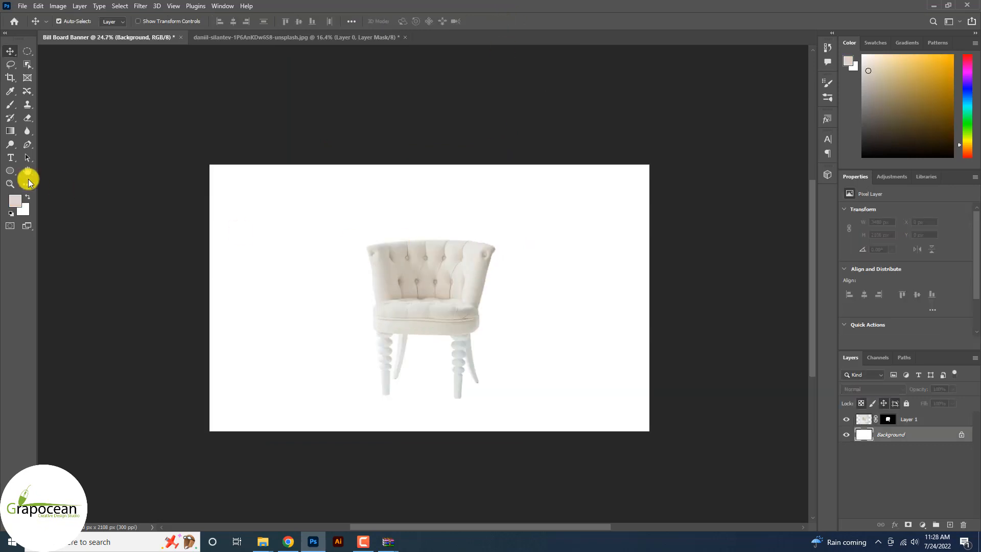
- Draw a rectangle shape about 1293 by 2991 px behind the chair, starting near the canvas's middle and extending beyond its upper and lower edges
{"action": "right_click", "coordinate": [10, 170]}
{"action": "left_click", "coordinate": [55, 171]}
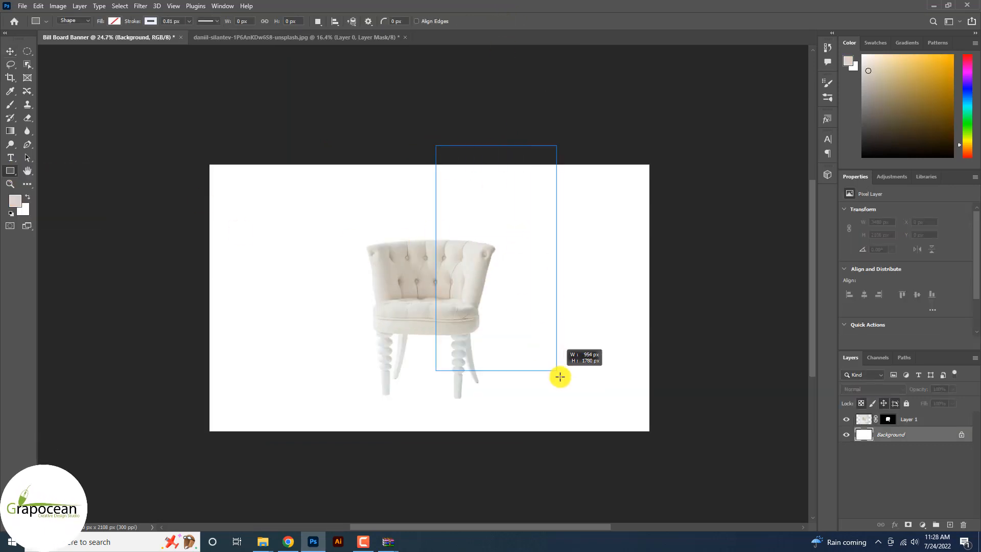
{"action": "left_click_drag", "start_coordinate": [560, 376], "coordinate": [599, 522]}
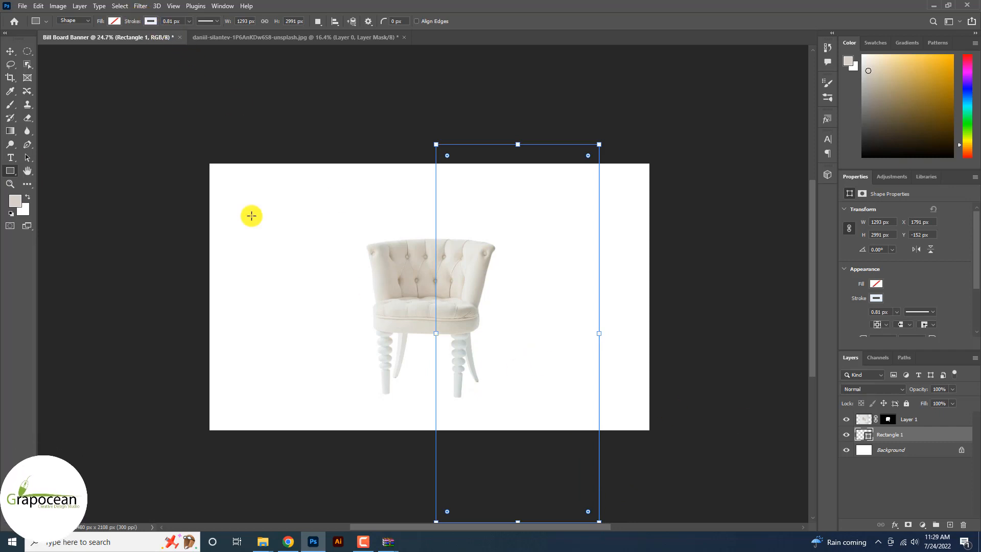
- Remove the rectangle's stroke and give it the brown fill colour #795449
{"action": "left_click", "coordinate": [151, 22]}
{"action": "left_click", "coordinate": [114, 21]}
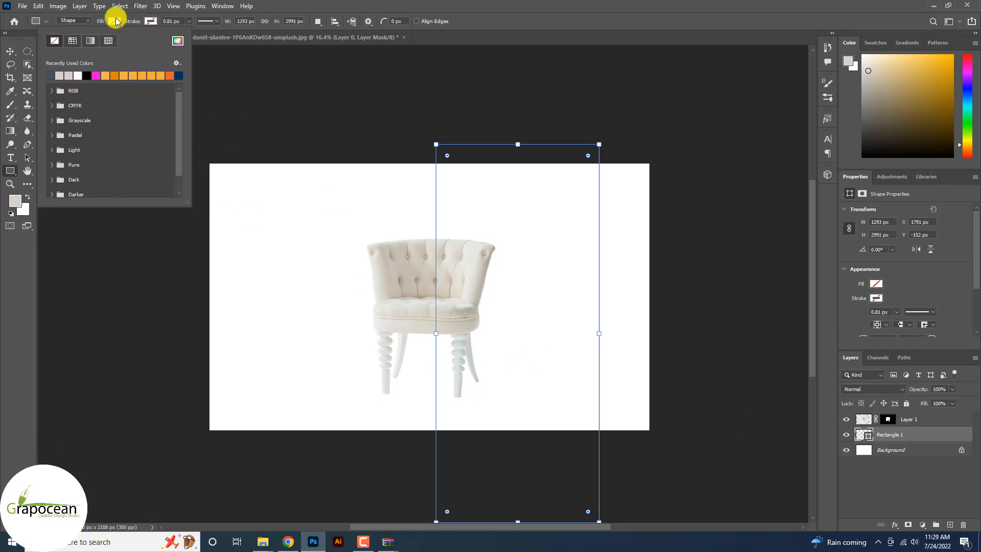
{"action": "left_click", "coordinate": [178, 41]}
{"action": "left_click", "coordinate": [716, 297]}
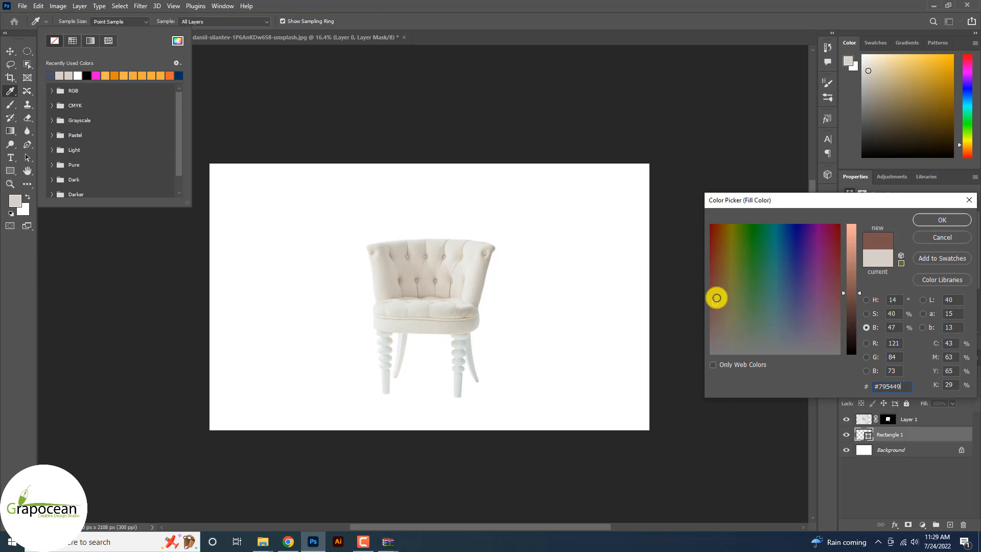
{"action": "left_click", "coordinate": [945, 219]}
- Widen the rectangle to about 150% so it covers the canvas's right half, and nudge it slightly upward
{"action": "left_click", "coordinate": [10, 51]}
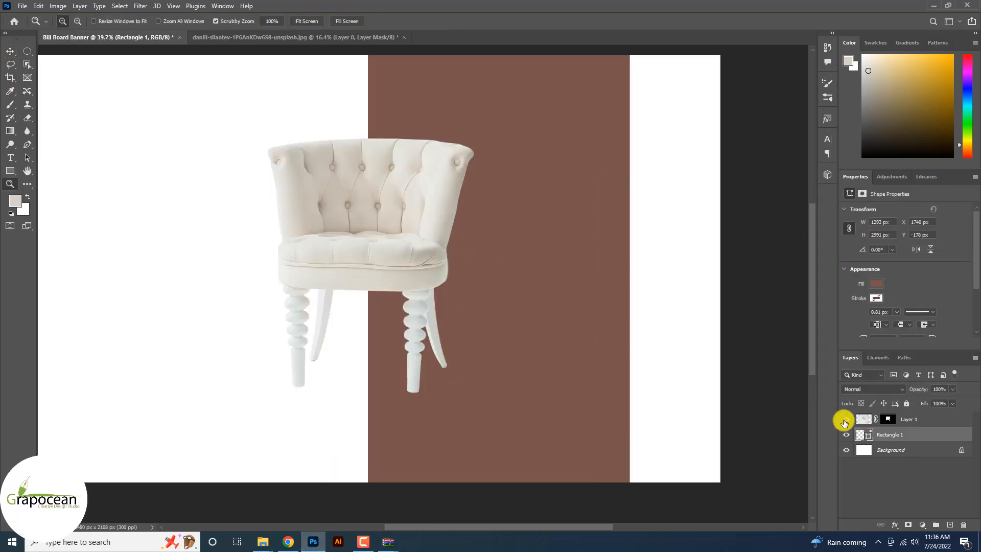
{"action": "key", "text": "ctrl+t"}
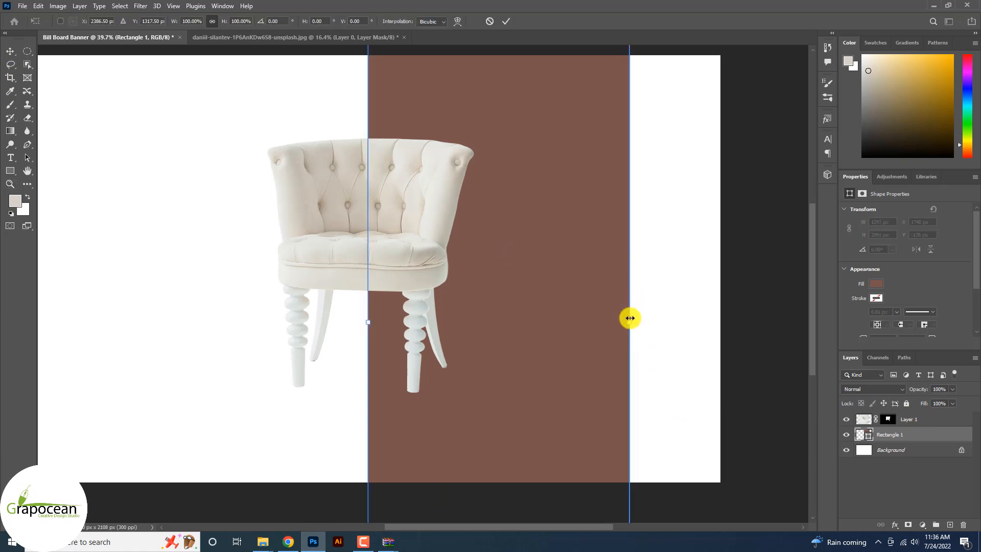
{"action": "left_click_drag", "start_coordinate": [630, 318], "coordinate": [759, 326]}
{"action": "scroll", "coordinate": [547, 293], "scroll_direction": "down", "scroll_amount": 3}
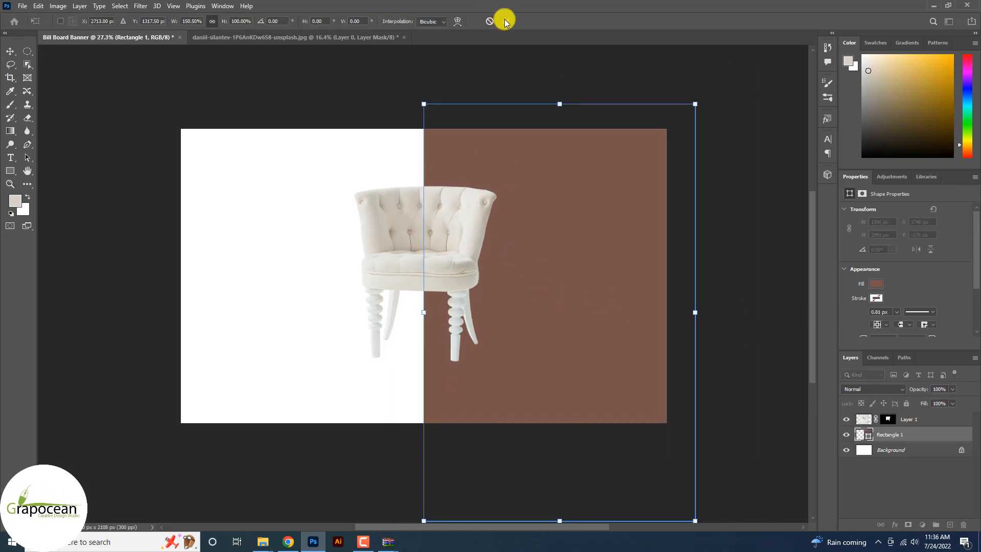
{"action": "left_click", "coordinate": [504, 22]}
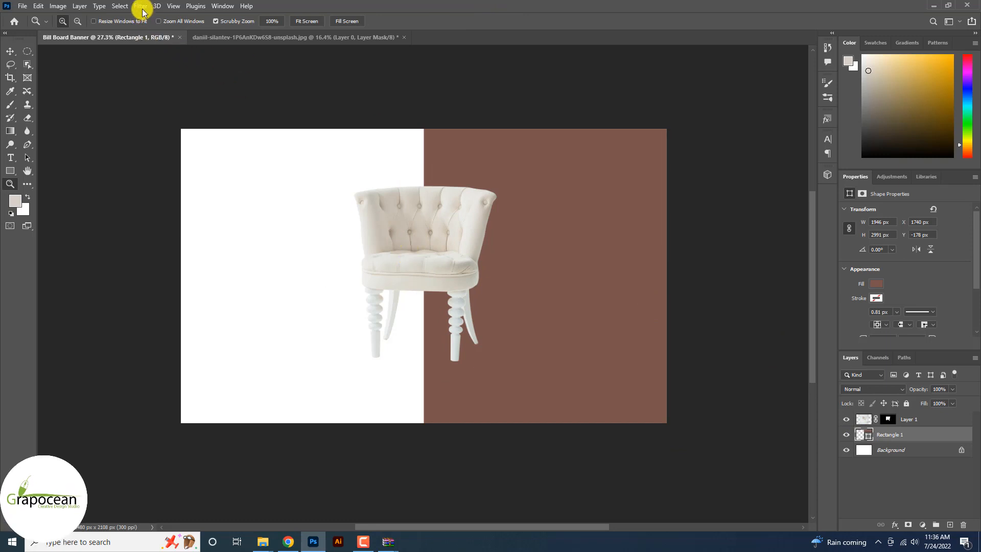
{"action": "left_click", "coordinate": [10, 52]}
{"action": "left_click_drag", "start_coordinate": [624, 279], "coordinate": [620, 277]}
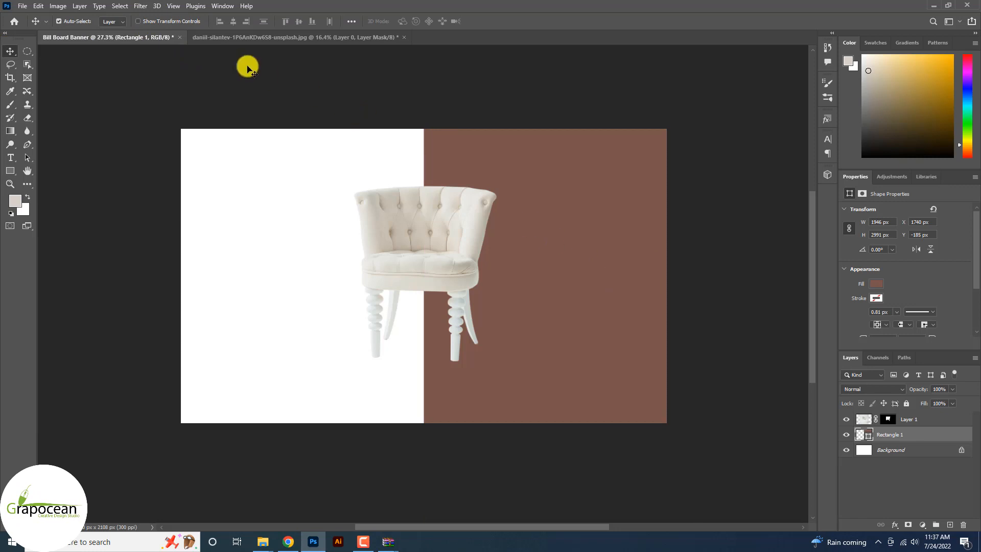
- Convert the rectangle to a smart object and apply a sine Wave filter with 70 generators, wavelength 1 to 87 and a reduced maximum amplitude
{"action": "left_click", "coordinate": [143, 6]}
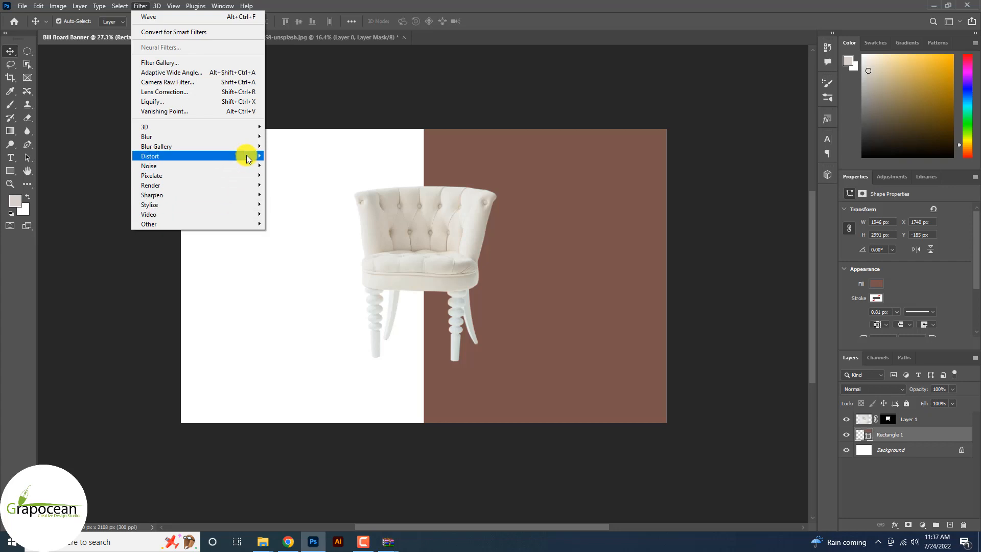
{"action": "mouse_move", "coordinate": [247, 154]}
{"action": "left_click", "coordinate": [307, 224]}
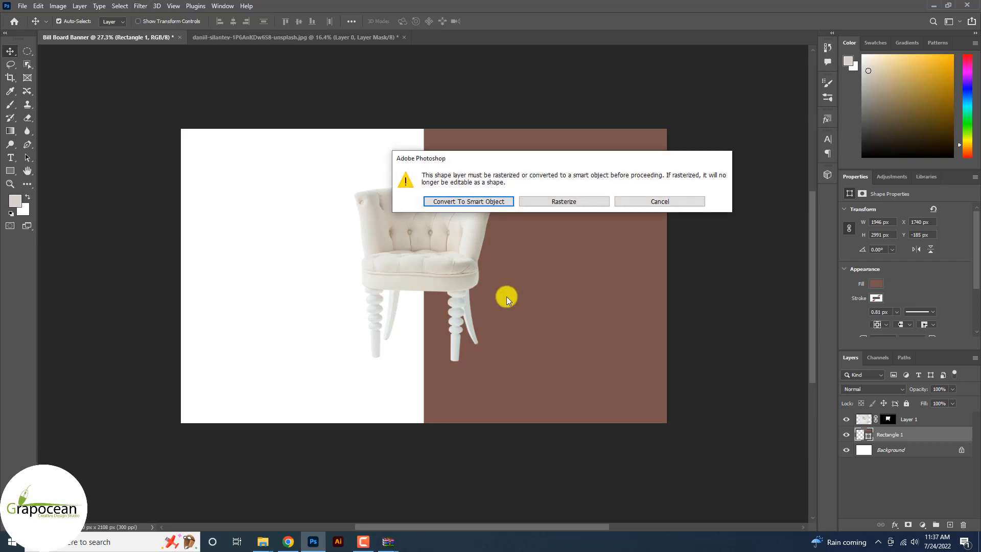
{"action": "left_click", "coordinate": [490, 199]}
{"action": "left_click_drag", "start_coordinate": [542, 206], "coordinate": [550, 208]}
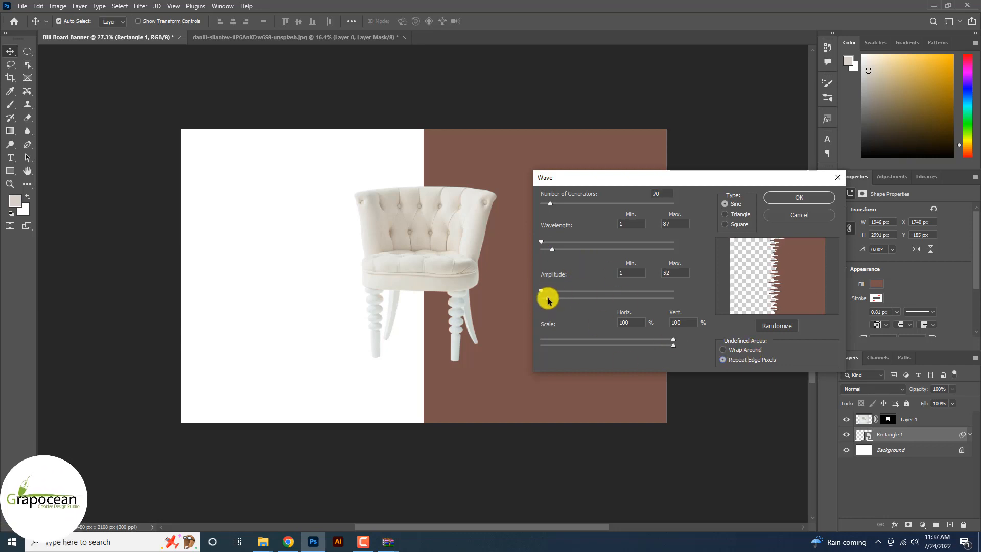
{"action": "left_click_drag", "start_coordinate": [547, 297], "coordinate": [543, 298]}
{"action": "left_click", "coordinate": [766, 196]}
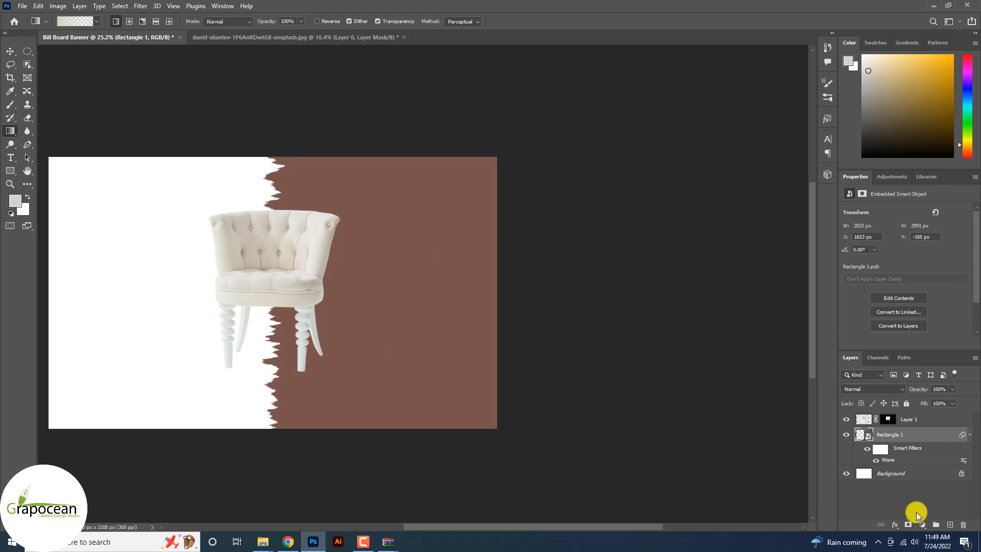
- Add a dark brown Solid Color fill layer above the wavy rectangle and clip it to that rectangle
{"action": "left_click", "coordinate": [921, 525]}
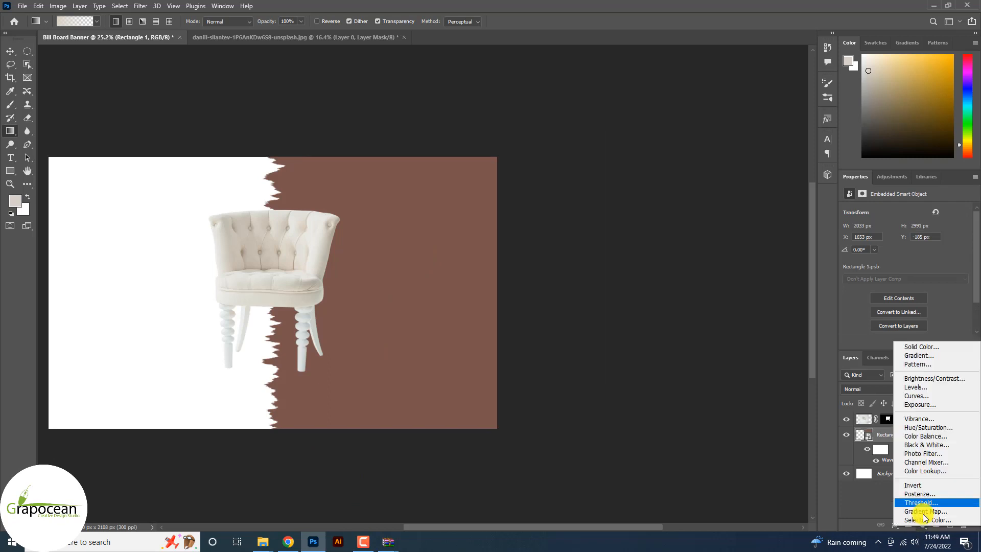
{"action": "left_click", "coordinate": [913, 346]}
{"action": "key", "text": "ctrl+v"}
{"action": "left_click", "coordinate": [951, 220]}
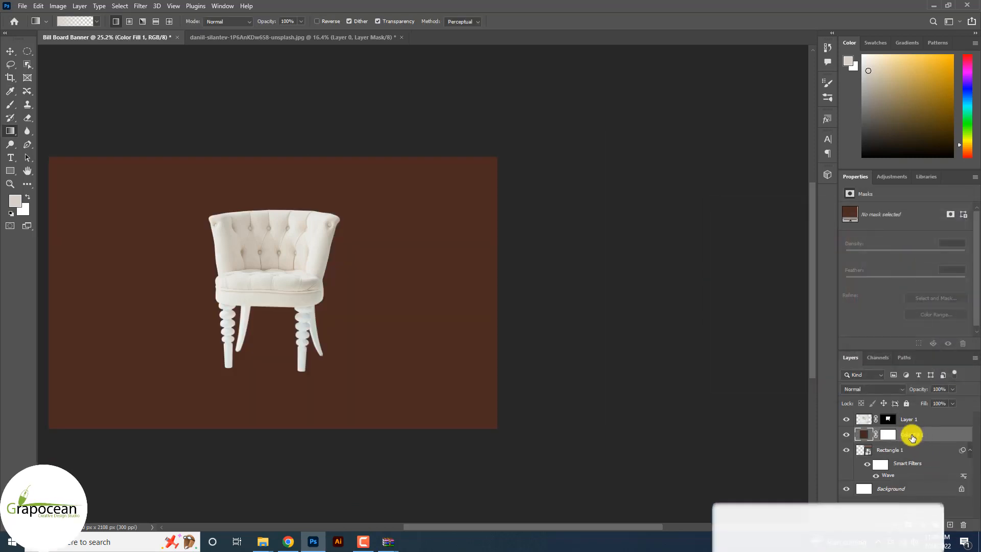
{"action": "right_click", "coordinate": [912, 438]}
{"action": "left_click", "coordinate": [829, 293]}
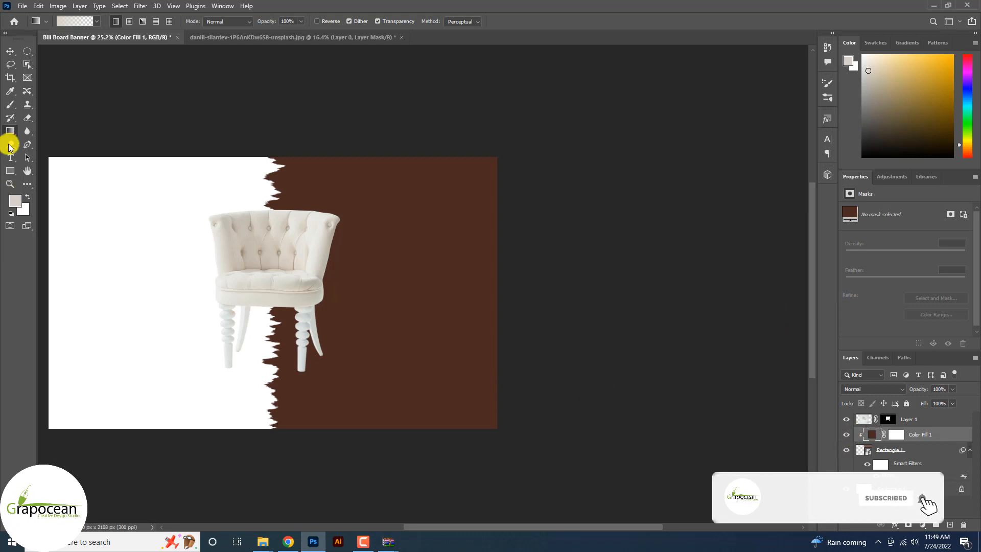
- Draw a horizontal black-to-transparent gradient on the colour fill's mask, fading the dark brown in from the jagged edge behind the chair
{"action": "left_click", "coordinate": [896, 434]}
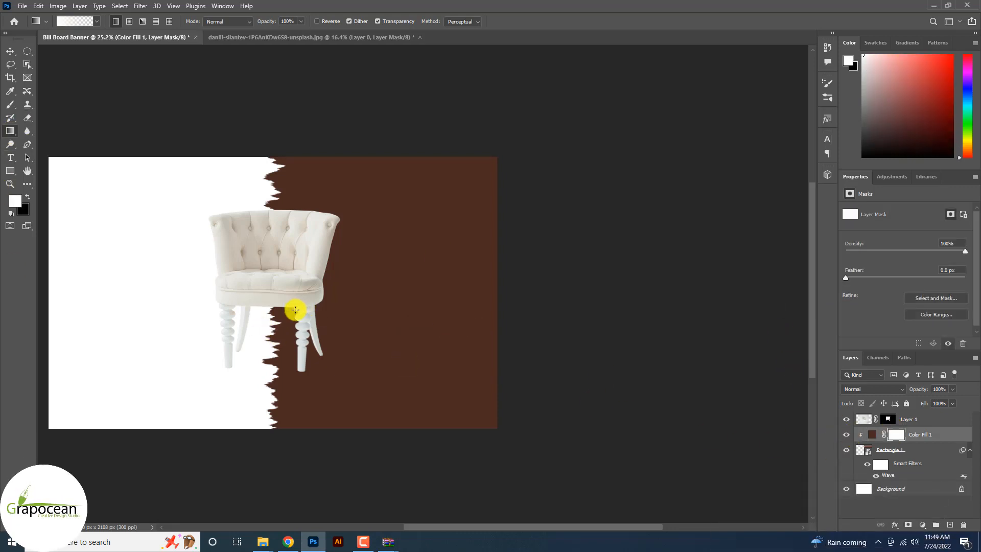
{"action": "key", "text": "x"}
{"action": "left_click_drag", "start_coordinate": [228, 303], "coordinate": [418, 298]}
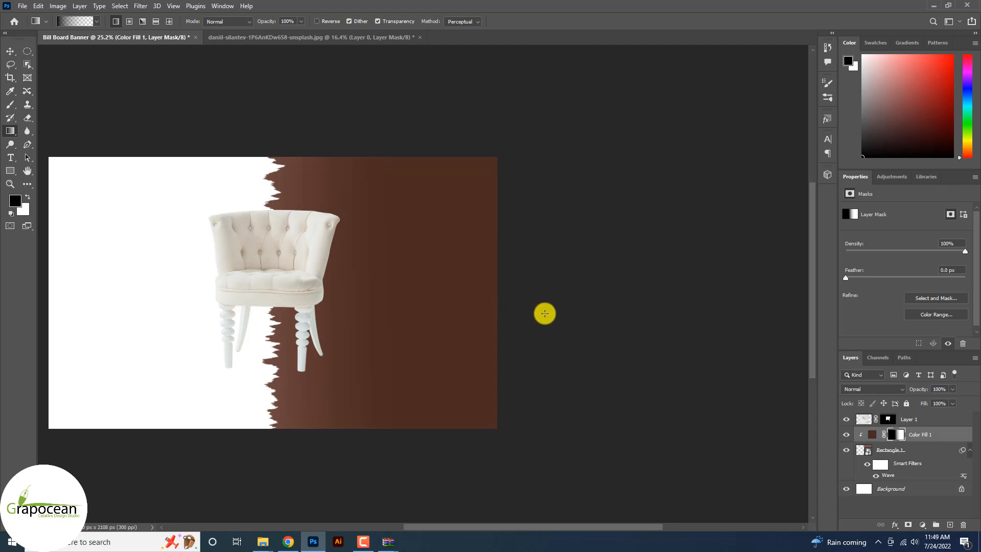
{"action": "key", "text": "ctrl+minus"}
{"action": "scroll", "coordinate": [364, 296], "scroll_direction": "up", "scroll_amount": 2, "text": "alt"}
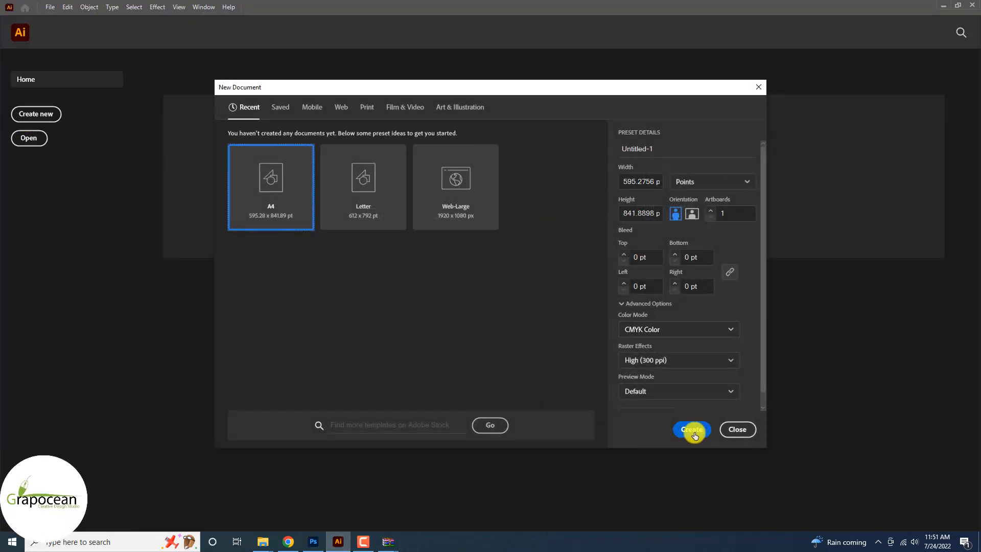
- Create an A4 document in Illustrator and draw a horizontal line about 742 pt long across its upper part
{"action": "left_click", "coordinate": [689, 429]}
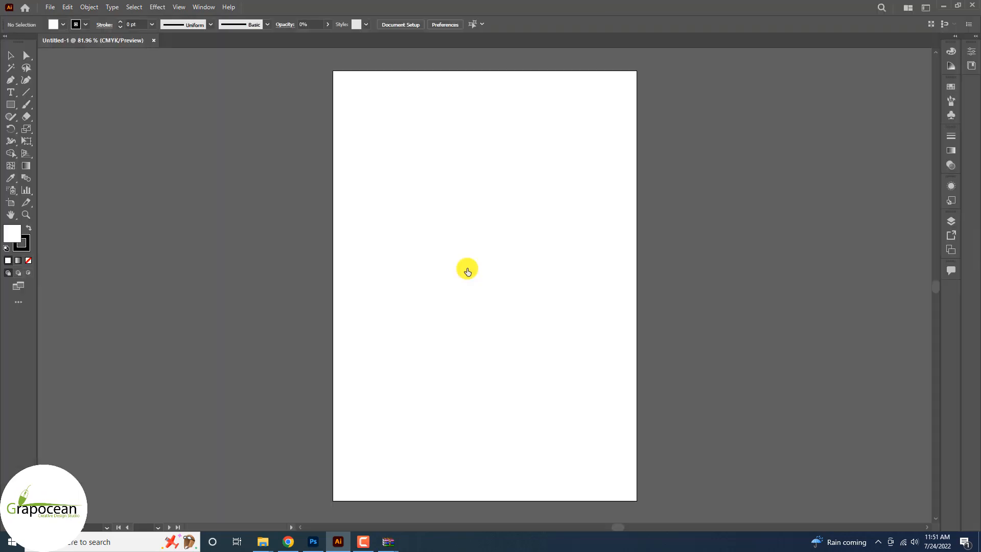
{"action": "left_click", "coordinate": [25, 92]}
{"action": "left_click_drag", "start_coordinate": [104, 144], "coordinate": [349, 165]}
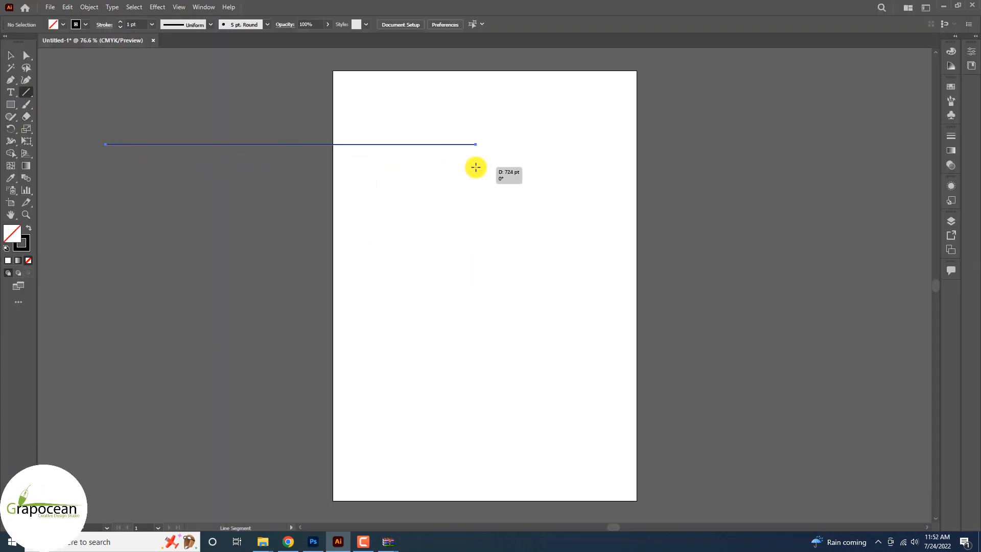
{"action": "left_click_drag", "start_coordinate": [475, 167], "coordinate": [485, 168]}
- Duplicate the line 5 pt below itself and repeat the copy to build a stack of parallel lines about 265 pt high
{"action": "left_click", "coordinate": [11, 54]}
{"action": "left_click", "coordinate": [228, 192]}
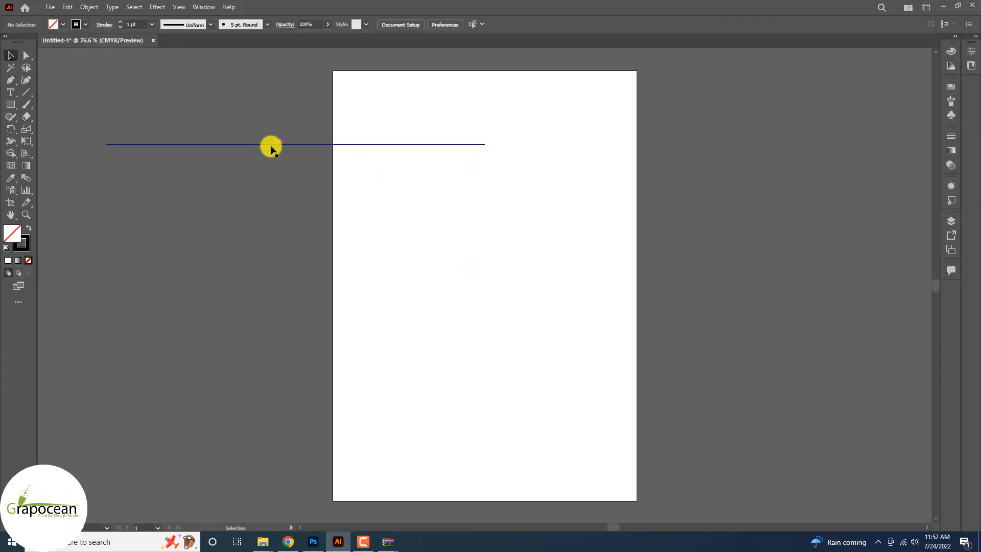
{"action": "left_click_drag", "start_coordinate": [271, 146], "coordinate": [271, 149]}
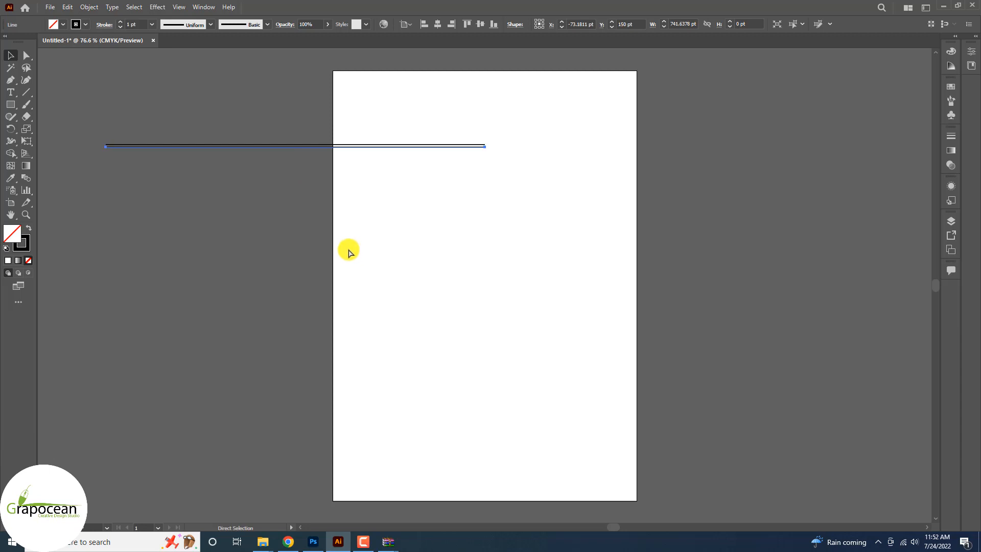
{"action": "key", "text": "ctrl+d"}
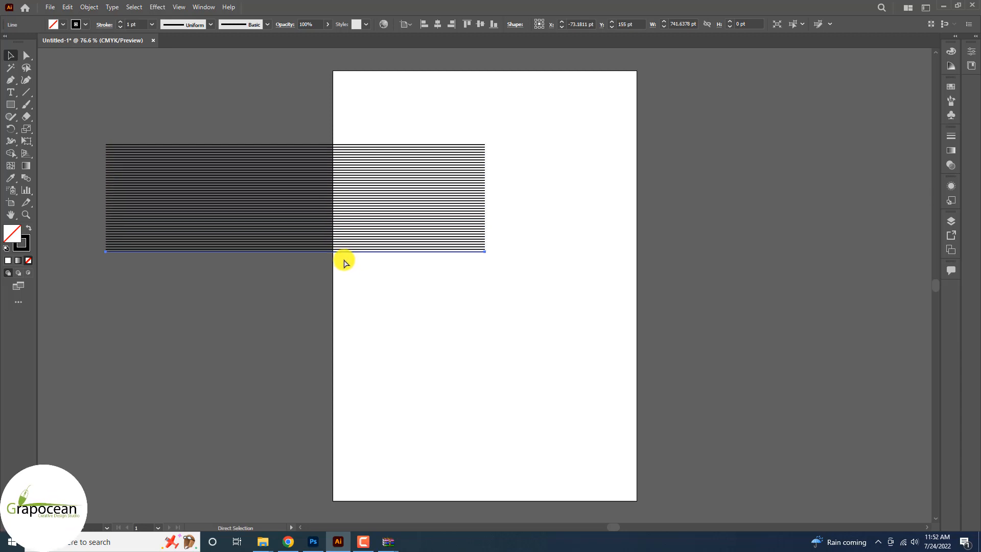
{"action": "key", "text": "ctrl+d"}
- Transfer all the lines into the Photoshop banner, scale them to about 65% and place them over the brown area's lower part
{"action": "key", "text": "ctrl+a"}
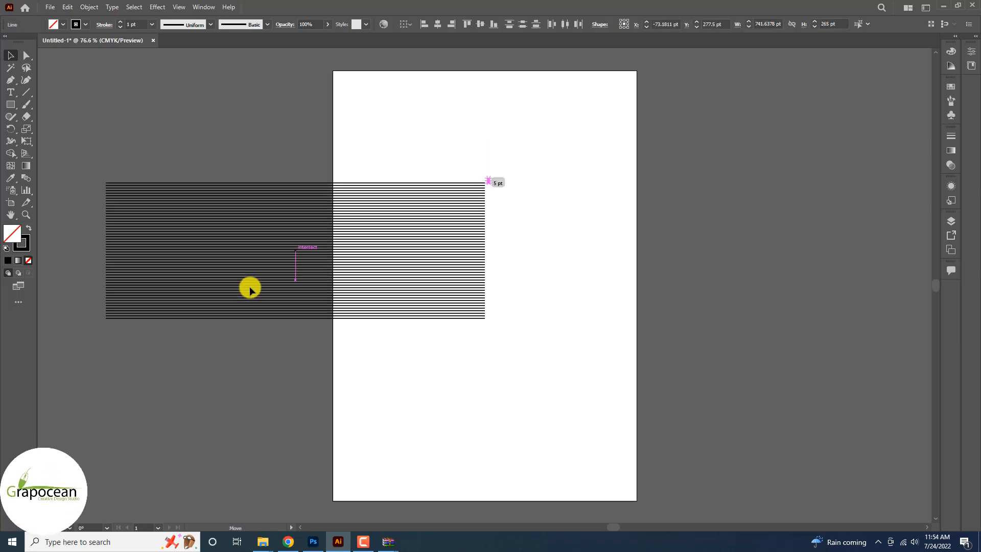
{"action": "left_click_drag", "start_coordinate": [248, 285], "coordinate": [317, 543]}
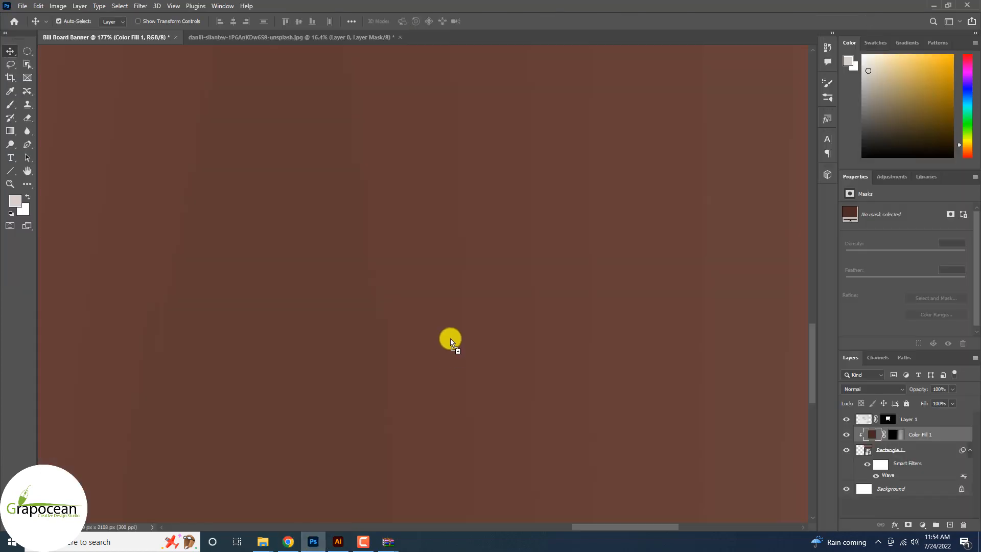
{"action": "left_click_drag", "start_coordinate": [450, 341], "coordinate": [451, 338]}
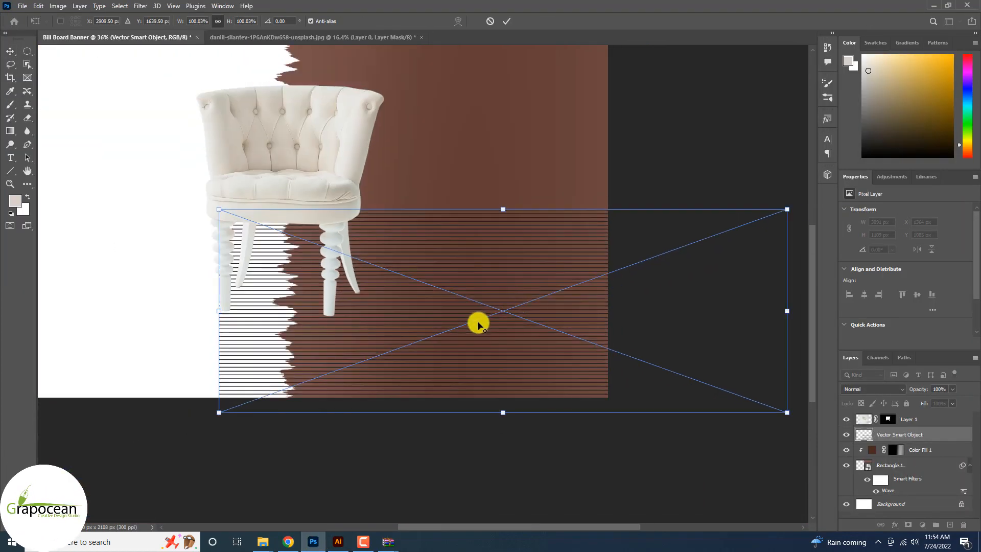
{"action": "scroll", "coordinate": [477, 323], "scroll_direction": "down", "scroll_amount": 3}
{"action": "left_click_drag", "start_coordinate": [663, 377], "coordinate": [597, 357]}
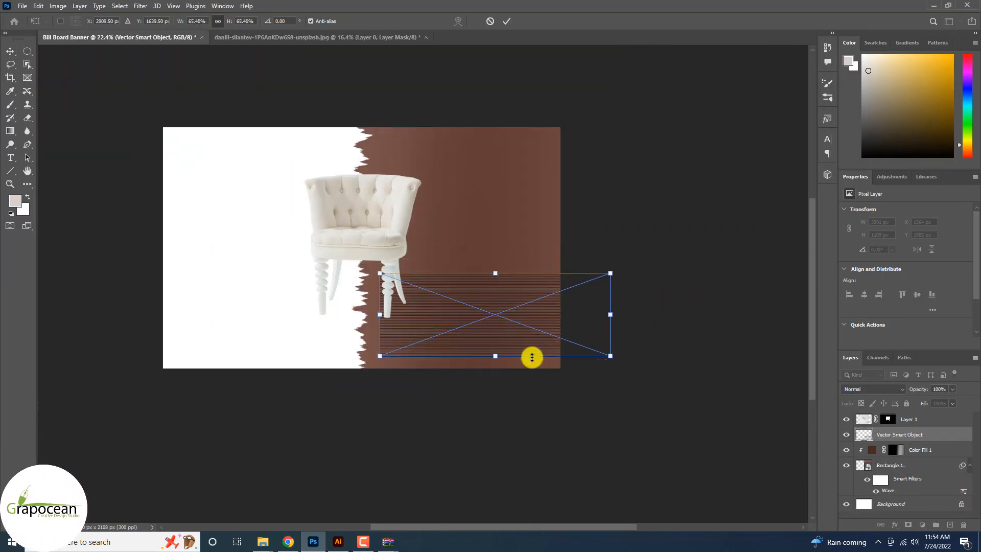
{"action": "scroll", "coordinate": [532, 357], "scroll_direction": "up", "scroll_amount": 3}
{"action": "key", "text": "Return"}
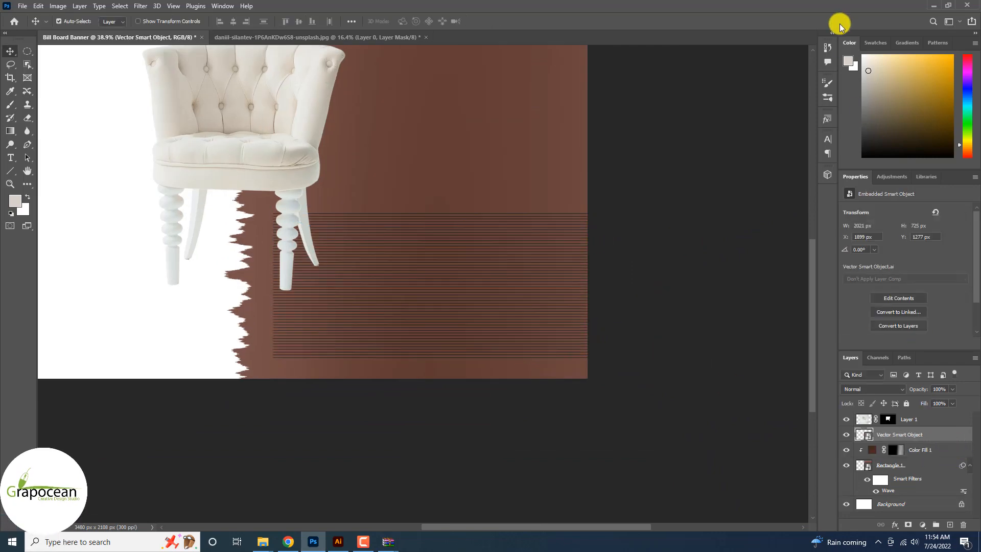
- Apply a white (ffffff) Color Overlay layer style to the line pattern's Vector Smart Object
{"action": "right_click", "coordinate": [934, 434]}
{"action": "left_click", "coordinate": [838, 79]}
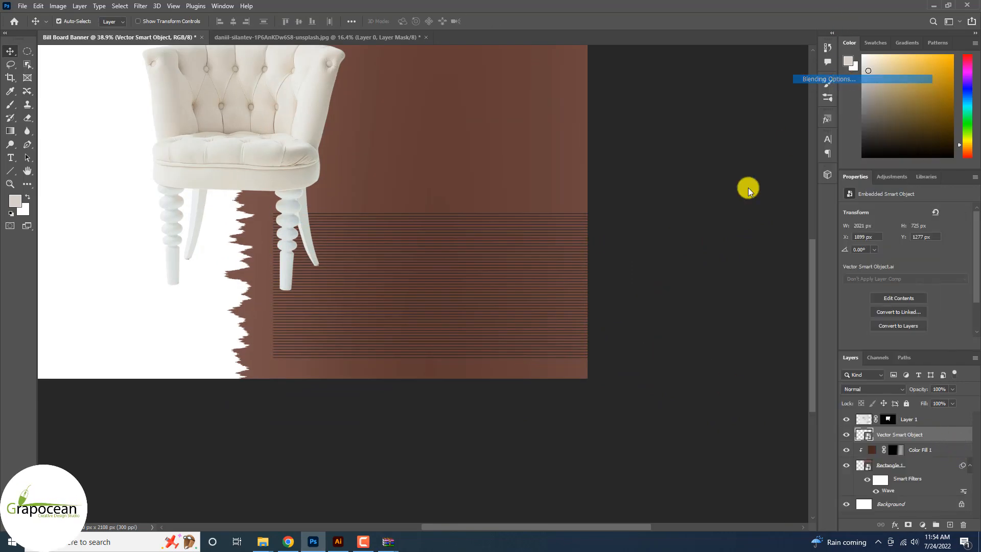
{"action": "left_click", "coordinate": [609, 408]}
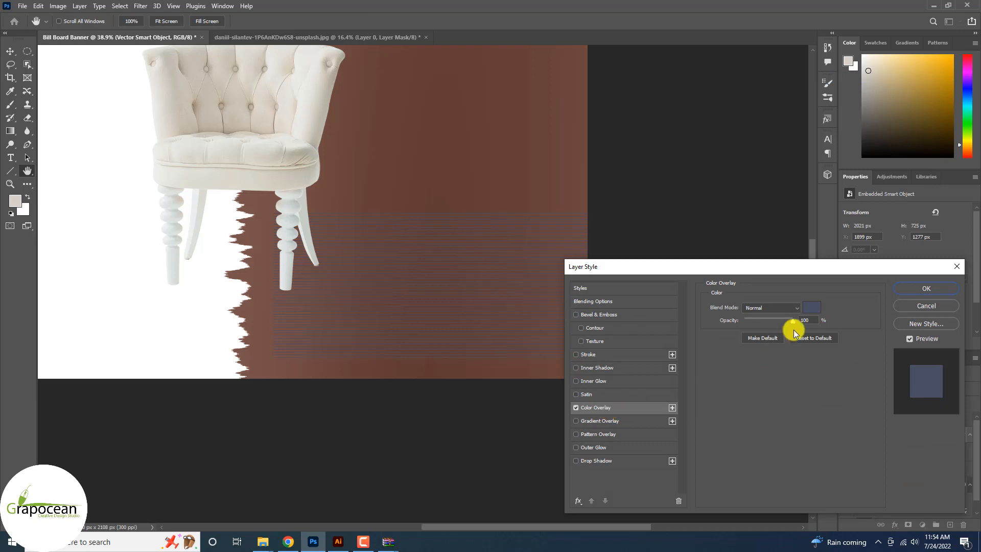
{"action": "left_click", "coordinate": [810, 309]}
{"action": "left_click_drag", "start_coordinate": [851, 315], "coordinate": [851, 224]}
{"action": "mouse_move", "coordinate": [770, 330]}
{"action": "left_mouse_down"}
{"action": "mouse_move", "coordinate": [737, 365]}
{"action": "mouse_move", "coordinate": [649, 399]}
{"action": "left_mouse_up"}
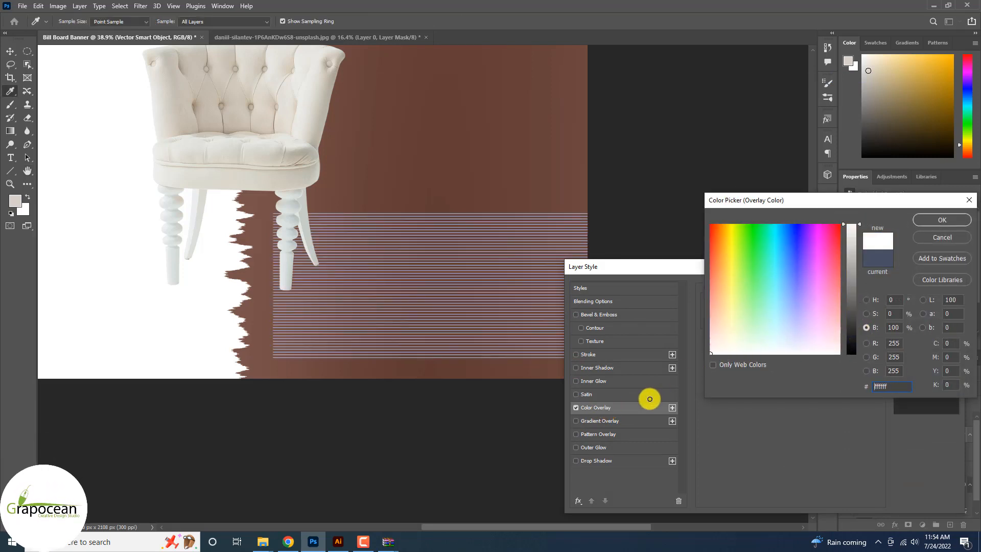
{"action": "left_click", "coordinate": [941, 216]}
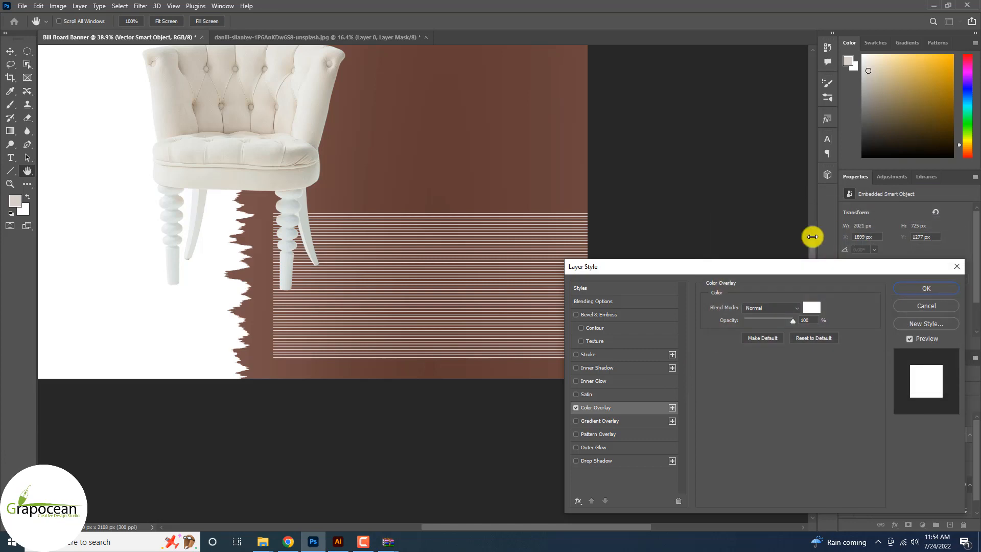
{"action": "left_click", "coordinate": [926, 288]}
- Convert the styled line layer to a smart object and set its blend mode to Overlay
{"action": "left_click", "coordinate": [868, 389]}
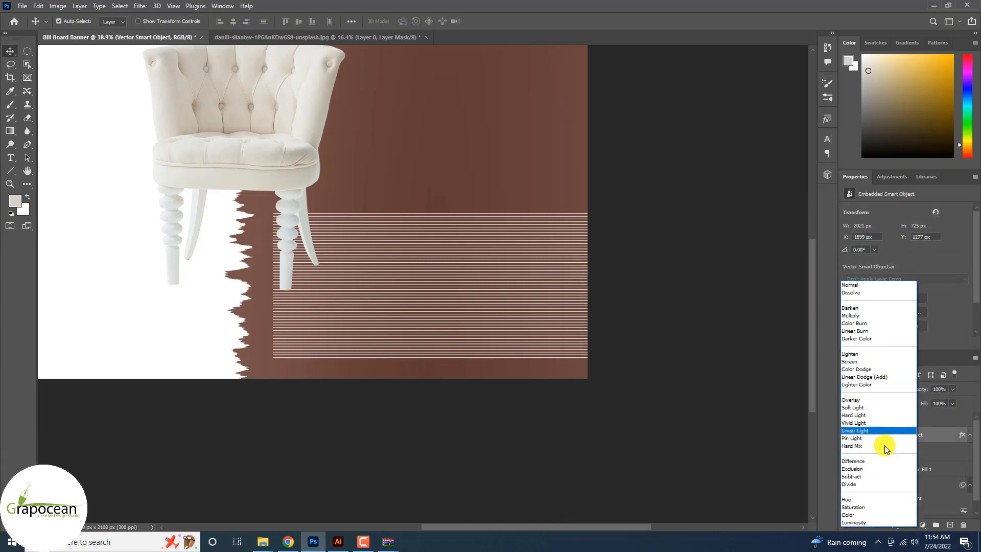
{"action": "left_click", "coordinate": [687, 441]}
{"action": "right_click", "coordinate": [916, 433]}
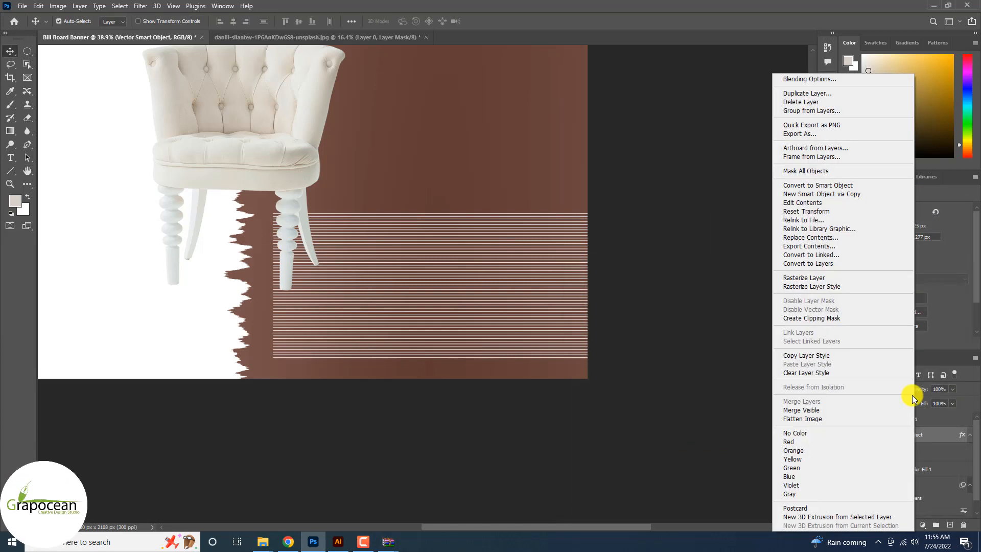
{"action": "left_click", "coordinate": [832, 195]}
{"action": "left_click", "coordinate": [876, 389]}
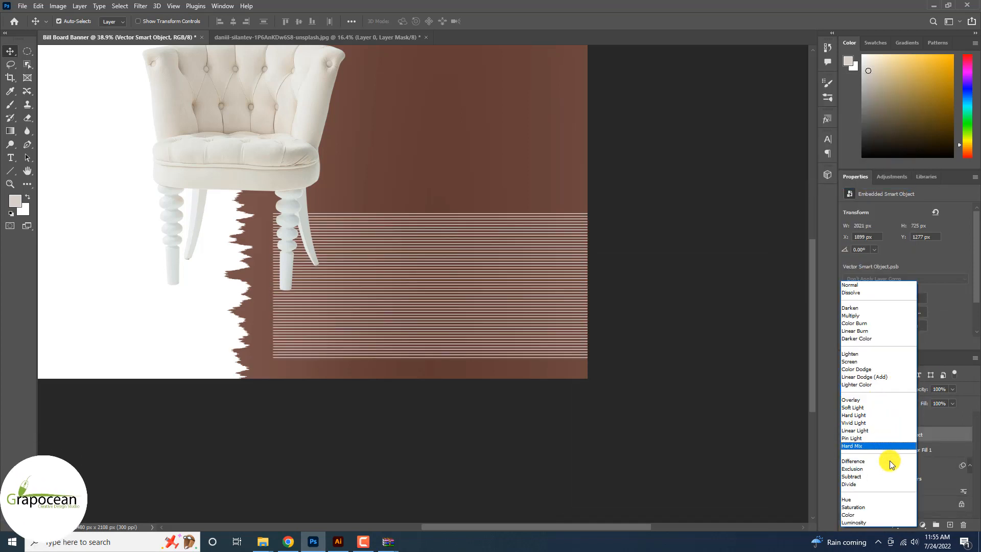
{"action": "left_click", "coordinate": [888, 399]}
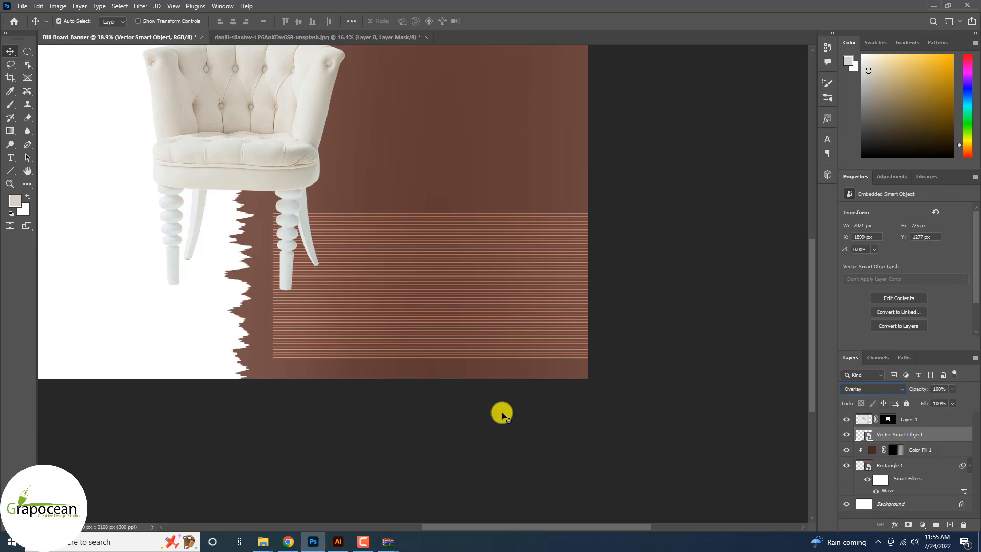
- Shift the lines toward the jagged edge and warp them into crossing curves by pulling three corners of the warp grid across and outward
{"action": "scroll", "coordinate": [557, 318], "scroll_direction": "down", "scroll_amount": 2}
{"action": "key", "text": "ctrl+t"}
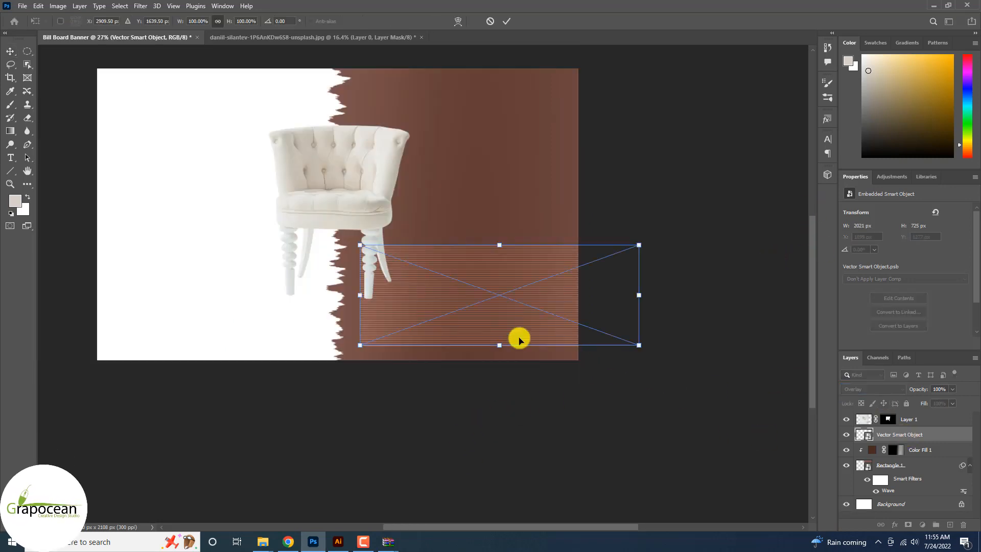
{"action": "left_click_drag", "start_coordinate": [488, 315], "coordinate": [454, 319]}
{"action": "left_click", "coordinate": [458, 22]}
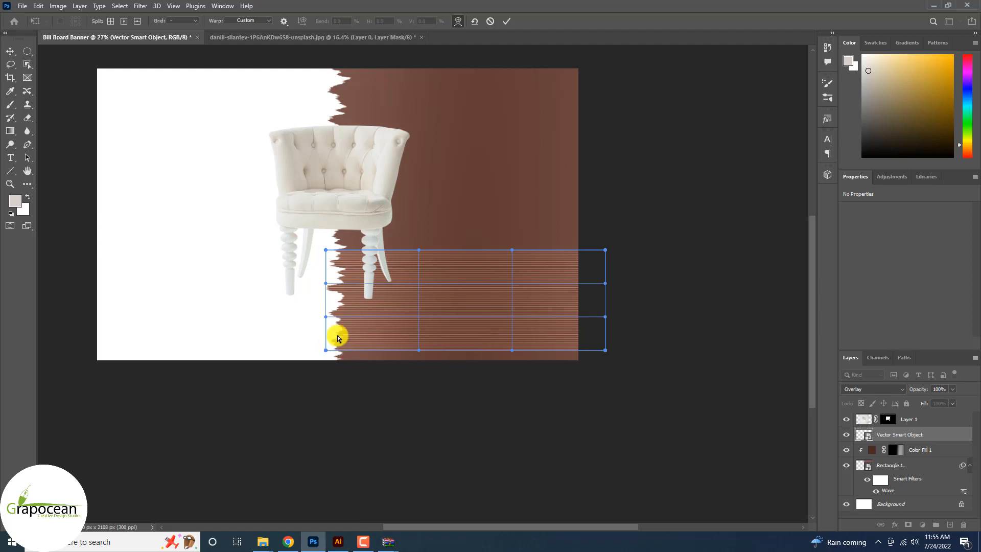
{"action": "left_click_drag", "start_coordinate": [337, 338], "coordinate": [497, 188]}
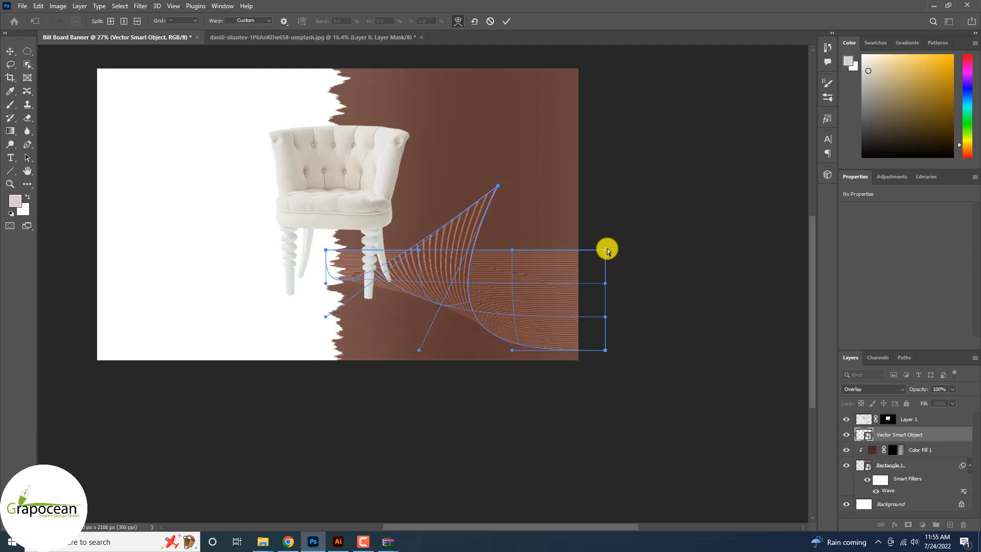
{"action": "left_click_drag", "start_coordinate": [606, 249], "coordinate": [370, 362]}
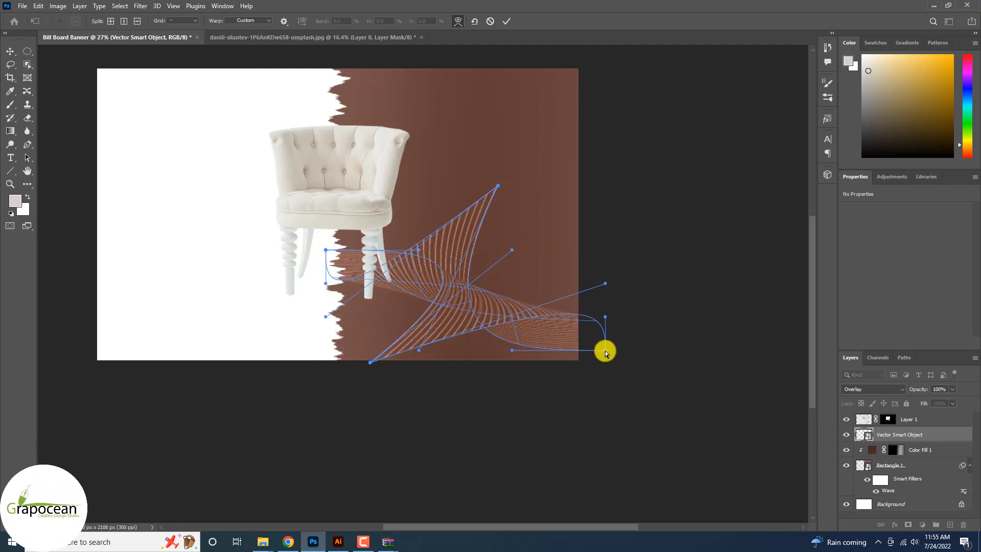
{"action": "left_click_drag", "start_coordinate": [579, 336], "coordinate": [627, 399]}
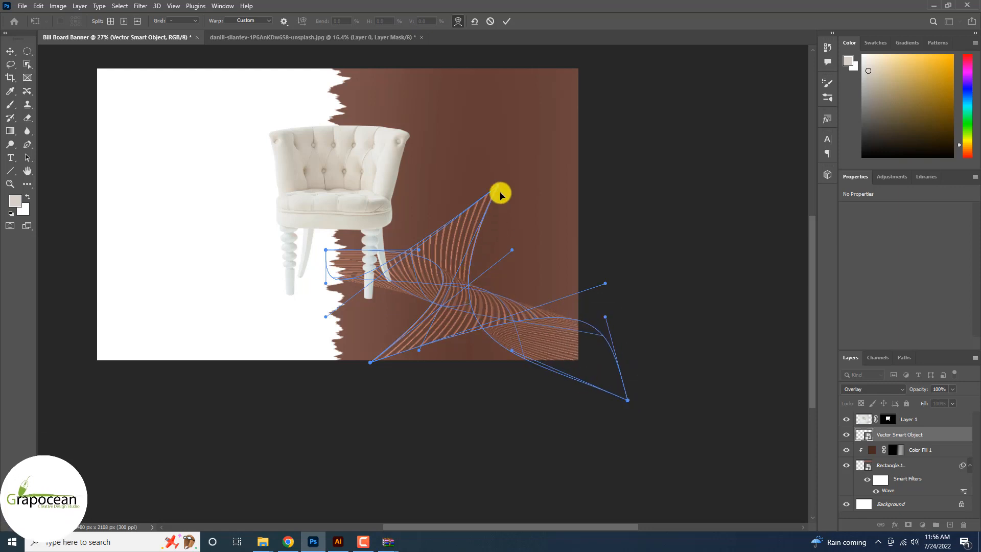
- Reshape the warp's remaining corners into one twisted ribbon running from the chair down past the banner's lower-right corner, and apply it
{"action": "left_click_drag", "start_coordinate": [497, 192], "coordinate": [410, 210]}
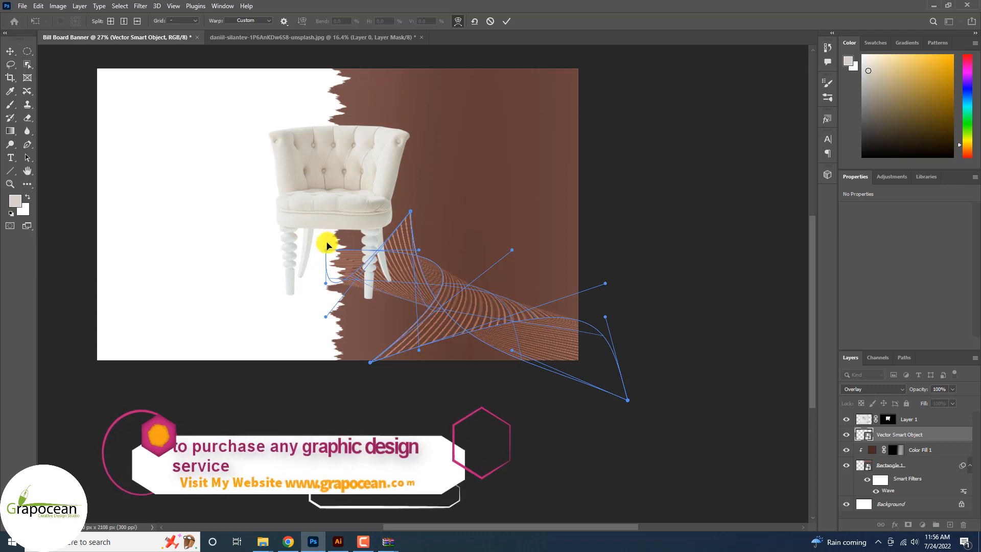
{"action": "left_click_drag", "start_coordinate": [328, 252], "coordinate": [353, 241]}
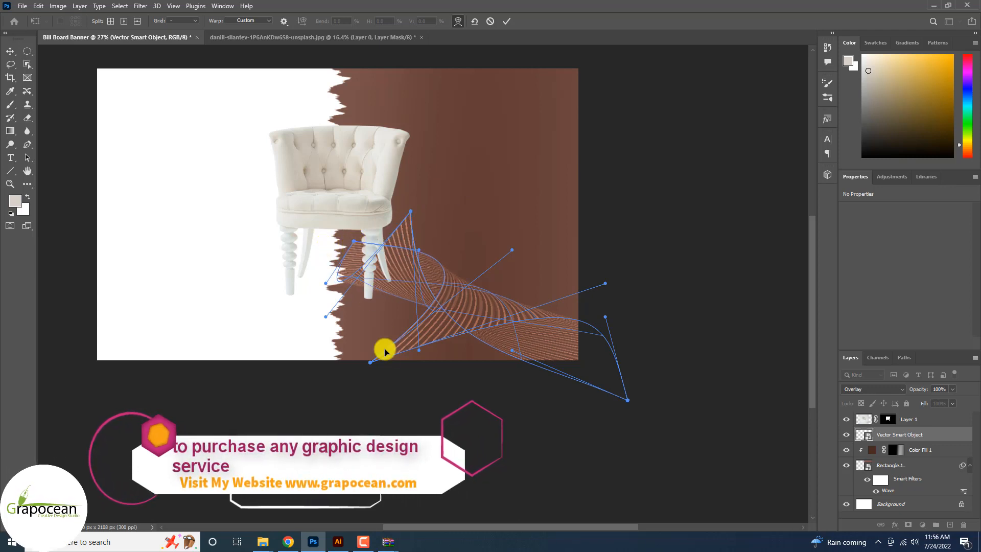
{"action": "left_click_drag", "start_coordinate": [372, 367], "coordinate": [496, 420]}
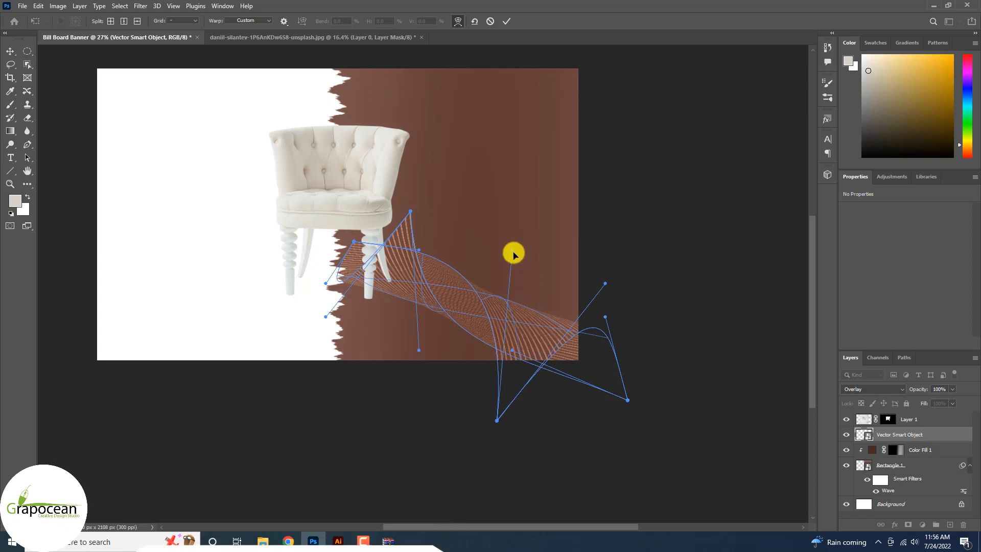
{"action": "left_click", "coordinate": [506, 21]}
- Transform the line ribbon to about 115% width, 172% height and 109.5° rotation, placing it across the brown half behind the chair
{"action": "scroll", "coordinate": [503, 286], "scroll_direction": "down", "scroll_amount": 3}
{"action": "left_click_drag", "start_coordinate": [614, 224], "coordinate": [598, 221]}
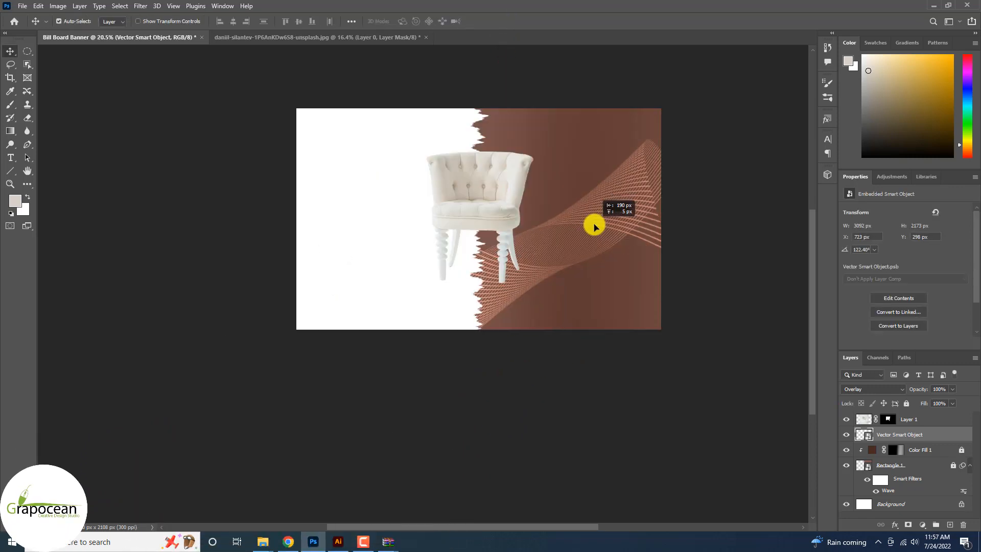
{"action": "scroll", "coordinate": [661, 304], "scroll_direction": "down", "scroll_amount": 2}
{"action": "key", "text": "ctrl+t"}
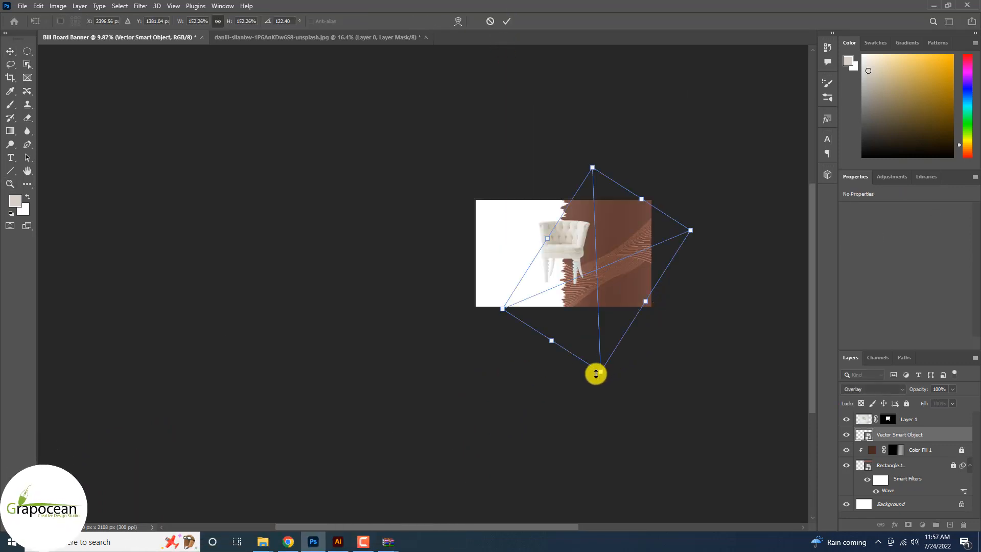
{"action": "left_click_drag", "start_coordinate": [596, 373], "coordinate": [710, 344]}
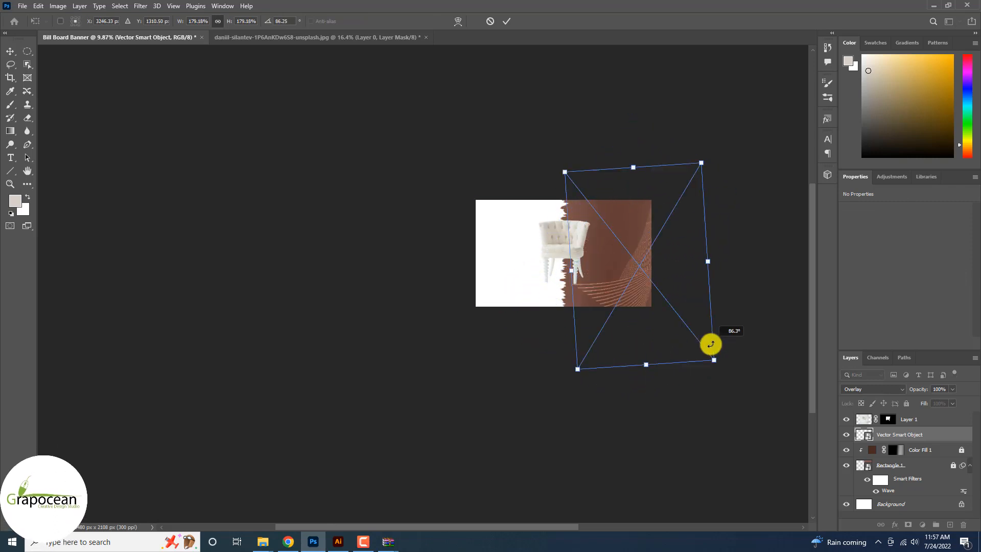
{"action": "left_click_drag", "start_coordinate": [688, 209], "coordinate": [681, 372]}
{"action": "mouse_move", "coordinate": [650, 304]}
{"action": "left_mouse_down"}
{"action": "mouse_move", "coordinate": [638, 273]}
{"action": "mouse_move", "coordinate": [638, 306]}
{"action": "left_mouse_up"}
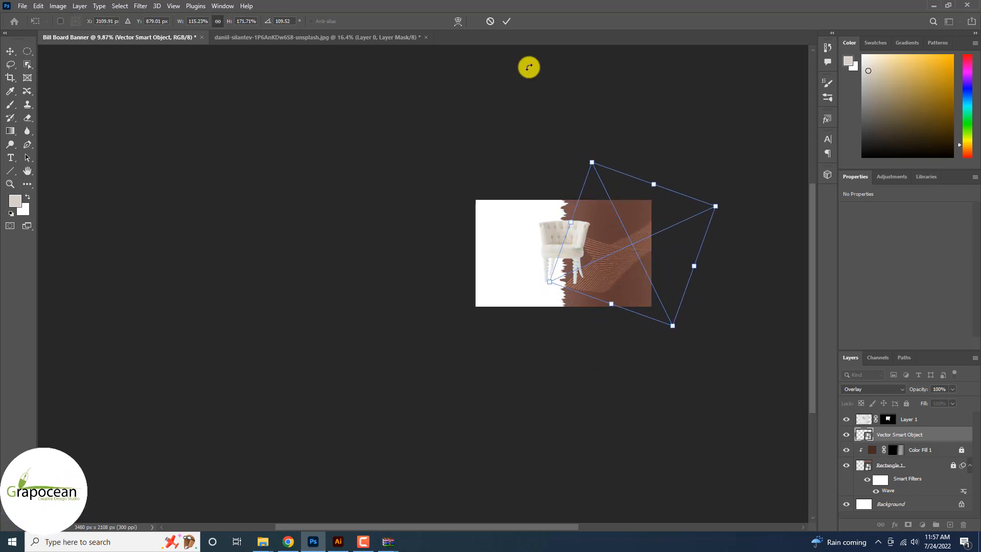
{"action": "left_click", "coordinate": [508, 22]}
- Duplicate the line ribbon layer, move the copy over the white half and set its blend mode to Normal
{"action": "key", "text": "z"}
{"action": "left_click", "coordinate": [630, 276]}
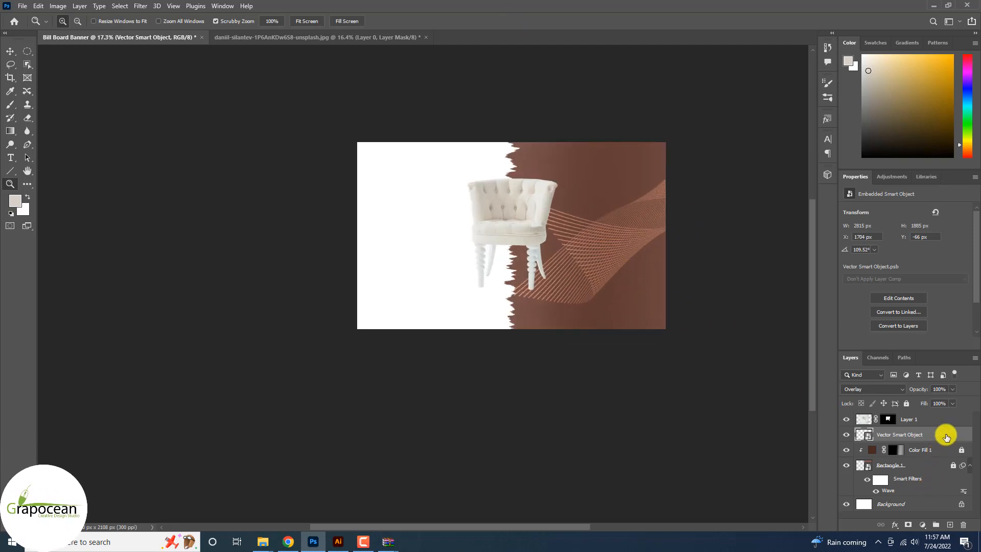
{"action": "left_click_drag", "start_coordinate": [949, 439], "coordinate": [949, 523]}
{"action": "key", "text": "ctrl+t"}
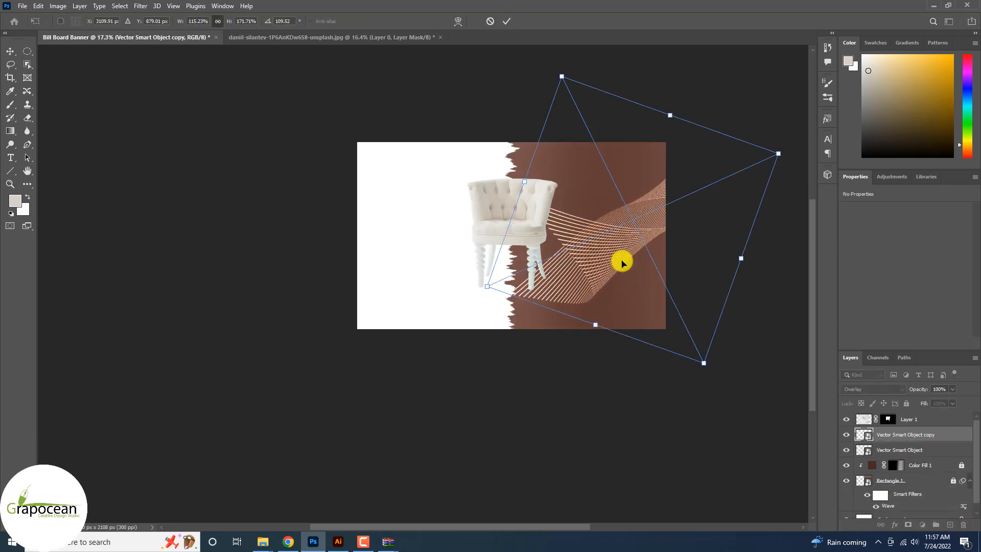
{"action": "left_click_drag", "start_coordinate": [612, 260], "coordinate": [421, 240]}
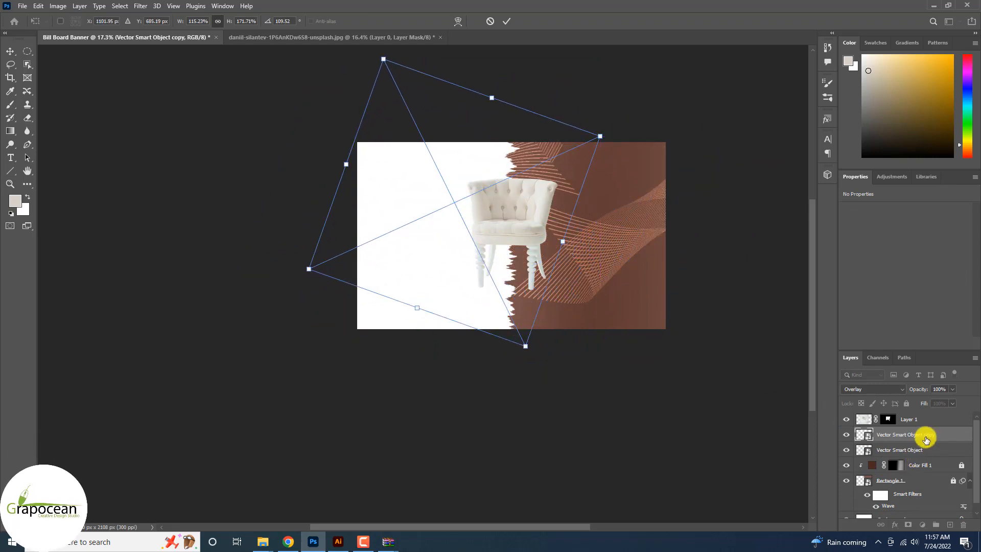
{"action": "left_click", "coordinate": [888, 390]}
{"action": "left_click", "coordinate": [861, 284]}
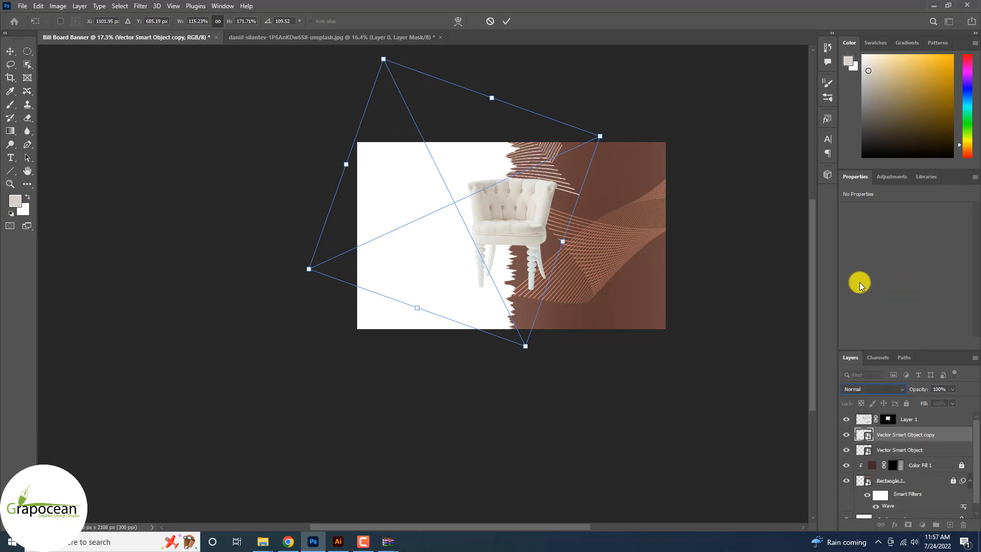
{"action": "key", "text": "Return"}
- Give the copied ribbon a Color Overlay in brown 613f34, sampled from the banner's brown background
{"action": "right_click", "coordinate": [919, 435]}
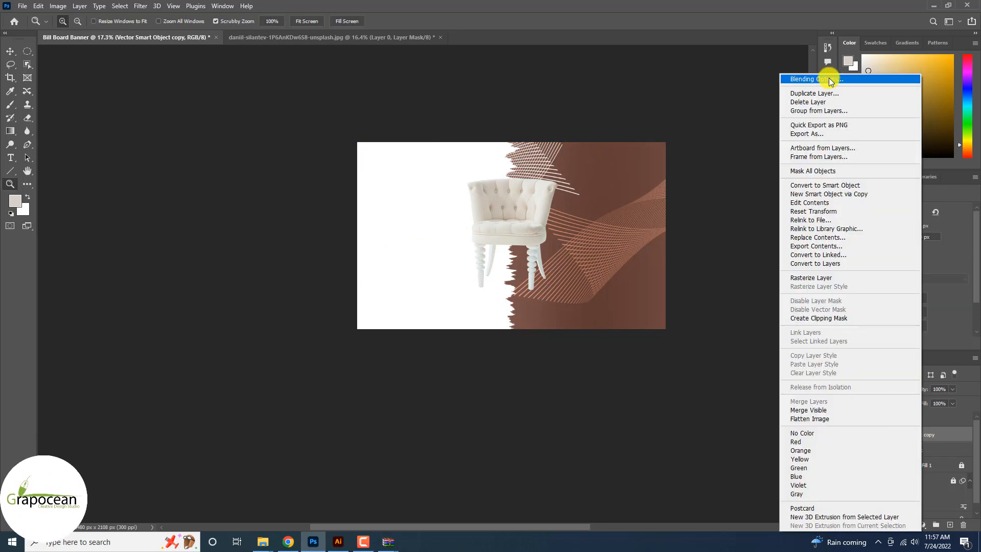
{"action": "left_click", "coordinate": [829, 82]}
{"action": "left_click", "coordinate": [591, 410]}
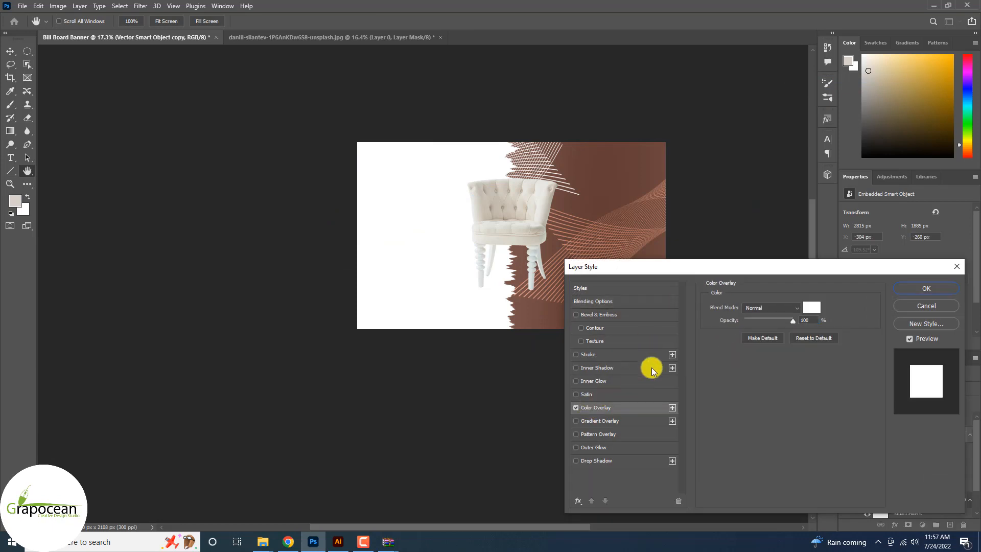
{"action": "left_click", "coordinate": [814, 309]}
{"action": "left_click", "coordinate": [598, 179]}
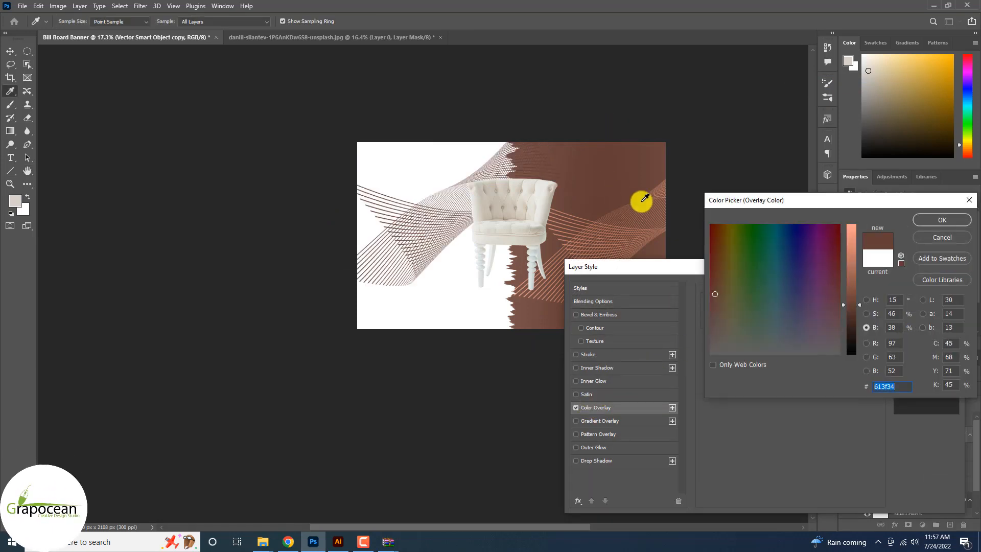
{"action": "left_click", "coordinate": [942, 220]}
{"action": "left_click", "coordinate": [933, 290]}
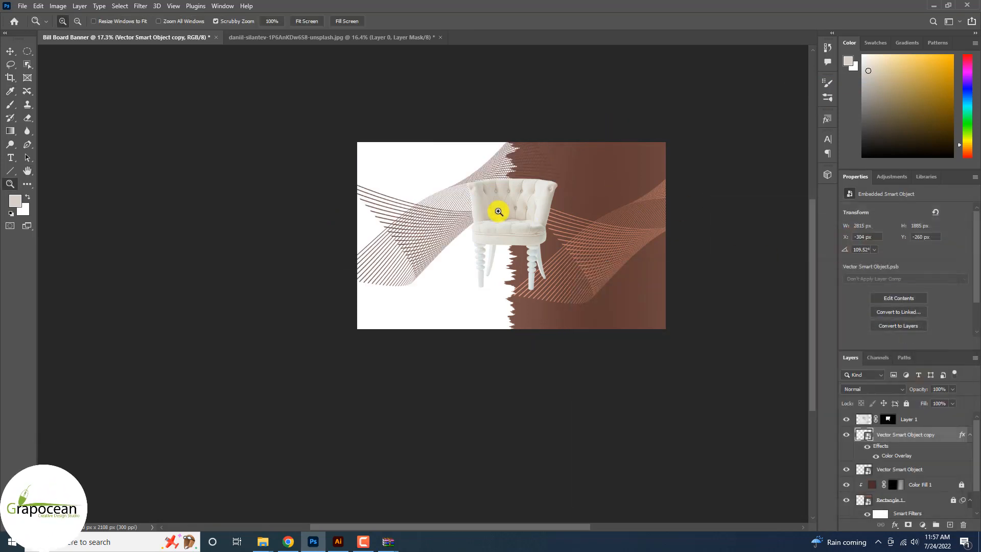
- Add a layer mask to the copied ribbon and draw diagonal black-to-transparent gradients on it, fading the lines out toward the banner's left edge
{"action": "left_click", "coordinate": [907, 525]}
{"action": "key", "text": "d"}
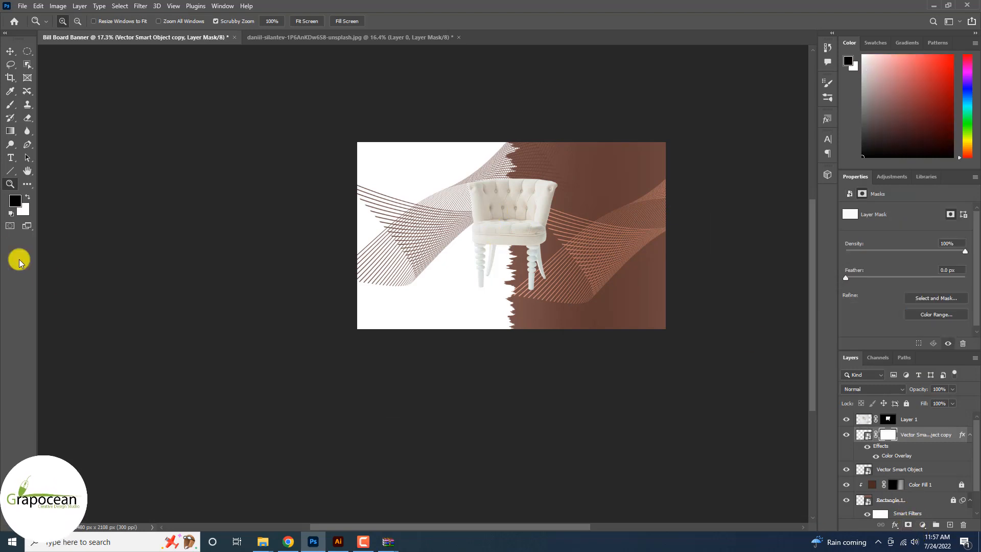
{"action": "left_click", "coordinate": [10, 132]}
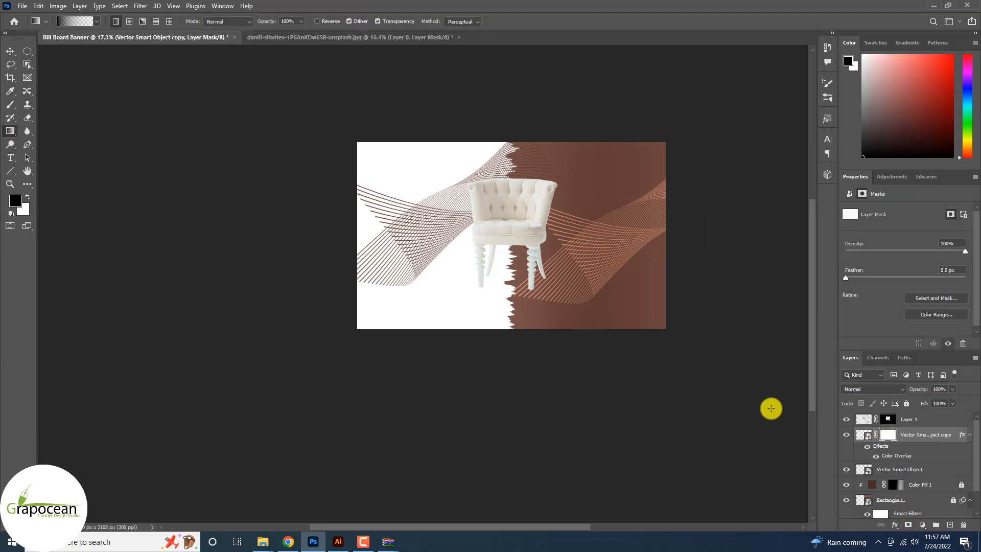
{"action": "left_click_drag", "start_coordinate": [339, 274], "coordinate": [488, 192]}
{"action": "left_click_drag", "start_coordinate": [376, 267], "coordinate": [508, 188]}
{"action": "left_click_drag", "start_coordinate": [405, 263], "coordinate": [522, 170]}
{"action": "left_click_drag", "start_coordinate": [345, 265], "coordinate": [434, 214]}
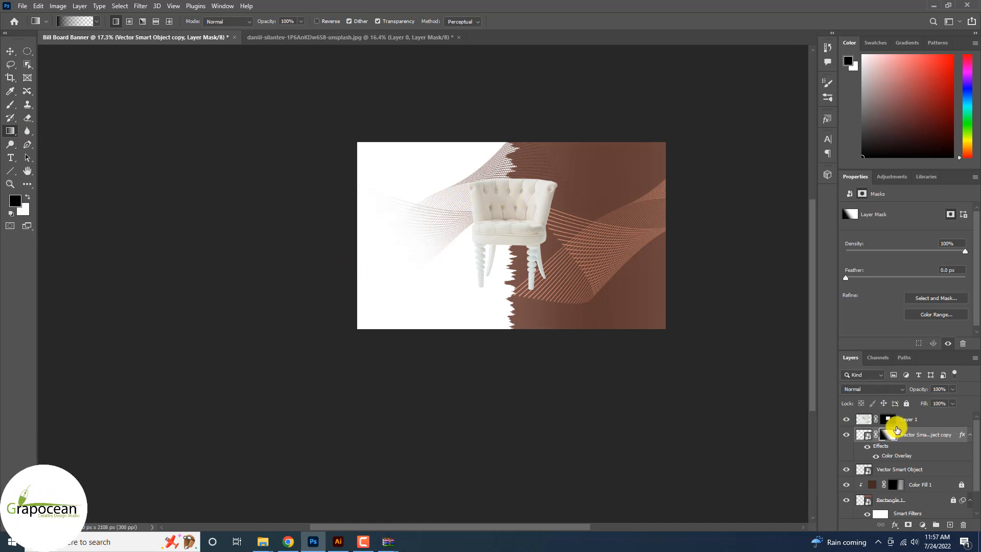
- Add a layer mask to the original ribbon and fade its lower-left part with diagonal black-to-transparent gradients
{"action": "left_click", "coordinate": [889, 470]}
{"action": "left_click", "coordinate": [908, 524]}
{"action": "left_click_drag", "start_coordinate": [547, 297], "coordinate": [676, 164]}
{"action": "left_click_drag", "start_coordinate": [570, 261], "coordinate": [645, 174]}
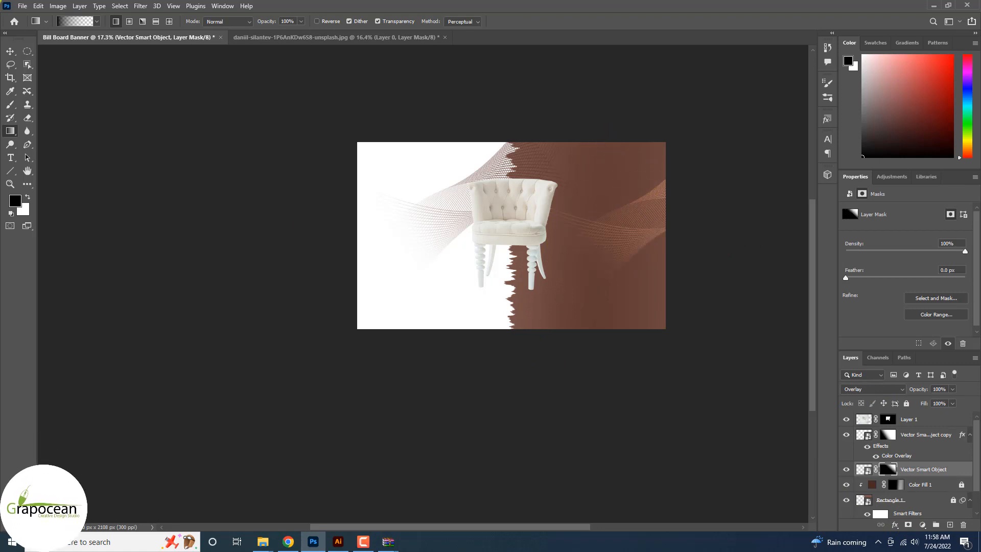
- Remove the original line ribbon's layer mask, rotate the ribbon to 63.23° and place it in the brown half's bottom-right corner
{"action": "left_click", "coordinate": [11, 52]}
{"action": "left_click_drag", "start_coordinate": [887, 469], "coordinate": [924, 438]}
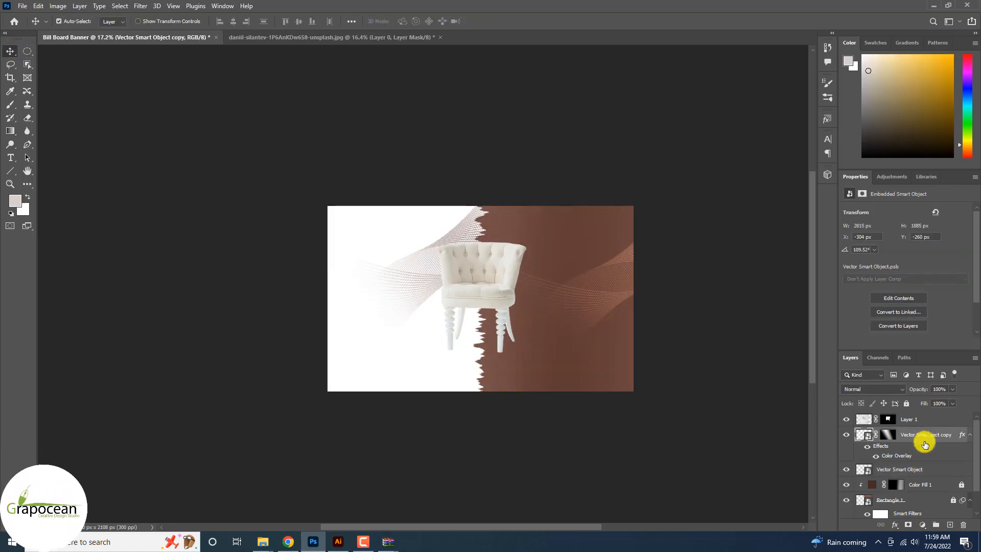
{"action": "key", "text": "ctrl+t"}
{"action": "left_click_drag", "start_coordinate": [735, 376], "coordinate": [653, 473]}
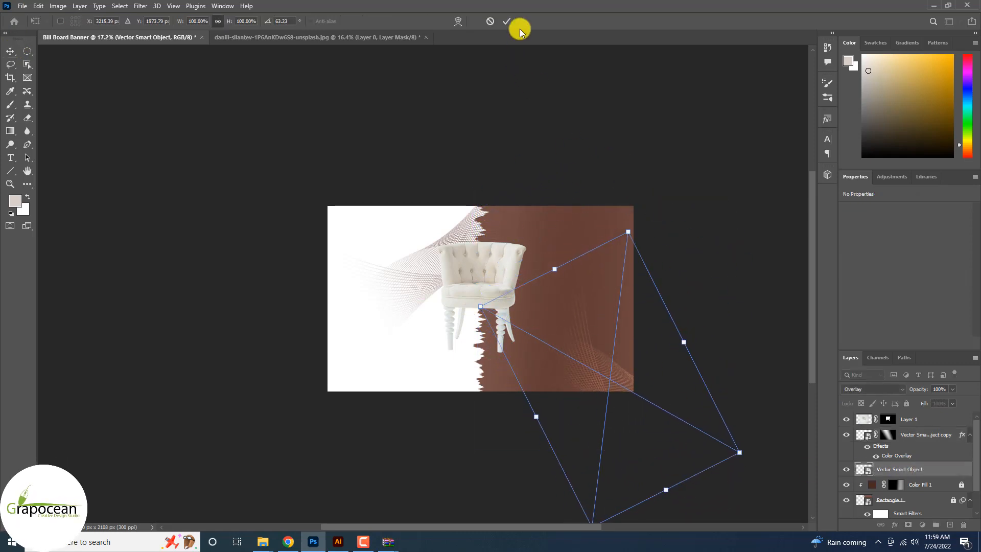
{"action": "mouse_move", "coordinate": [602, 346]}
{"action": "left_mouse_down"}
{"action": "mouse_move", "coordinate": [603, 373]}
{"action": "mouse_move", "coordinate": [602, 338]}
{"action": "left_mouse_up"}
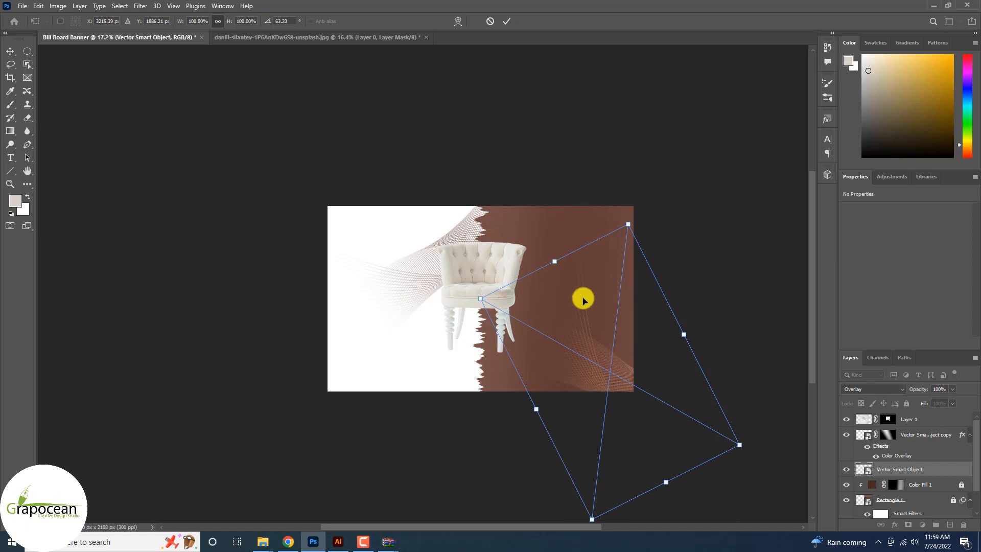
{"action": "left_click", "coordinate": [507, 21]}
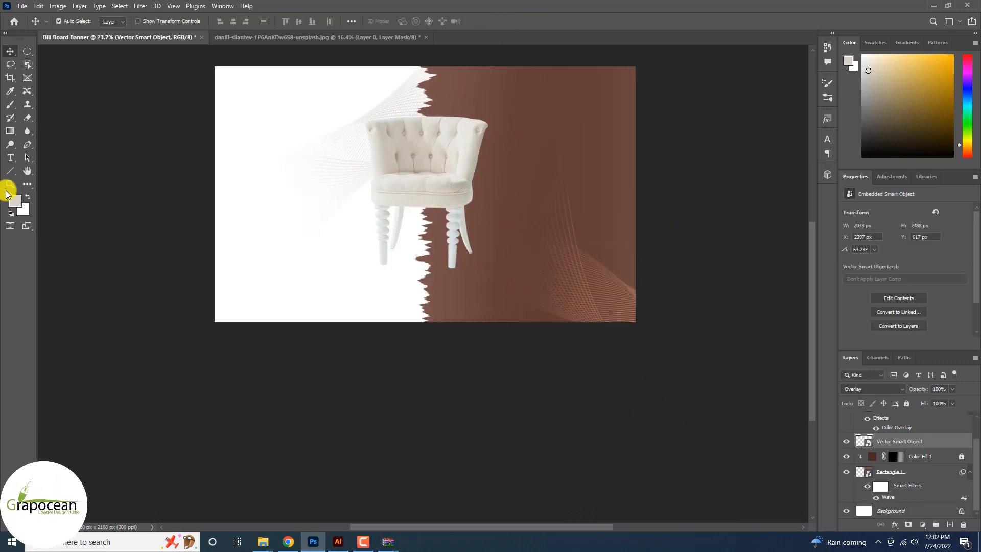
- Add the title "CHAIR" in Bebas Regular at 108 pt and move it onto the brown half beside the chair
{"action": "left_click", "coordinate": [11, 158]}
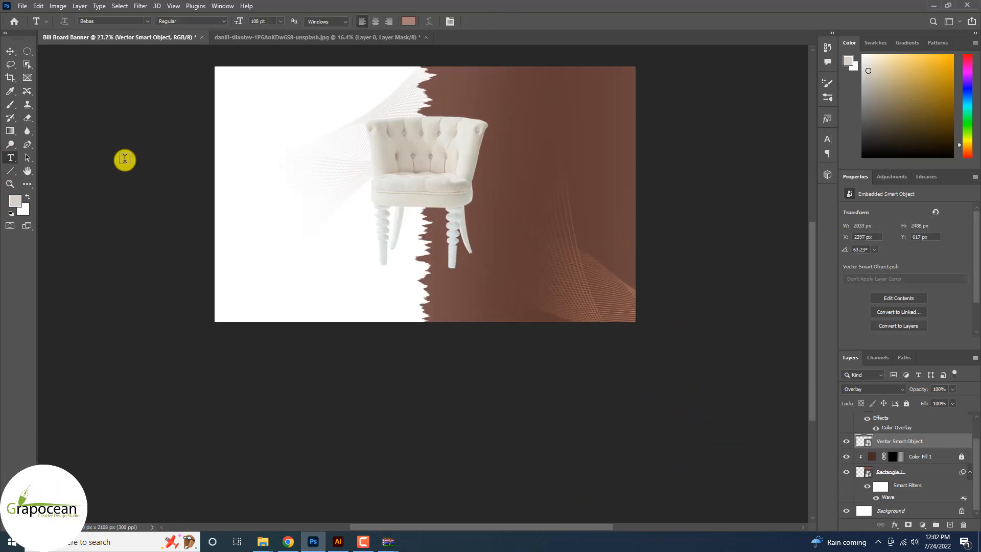
{"action": "left_click", "coordinate": [323, 232]}
{"action": "key", "text": "BackSpace"}
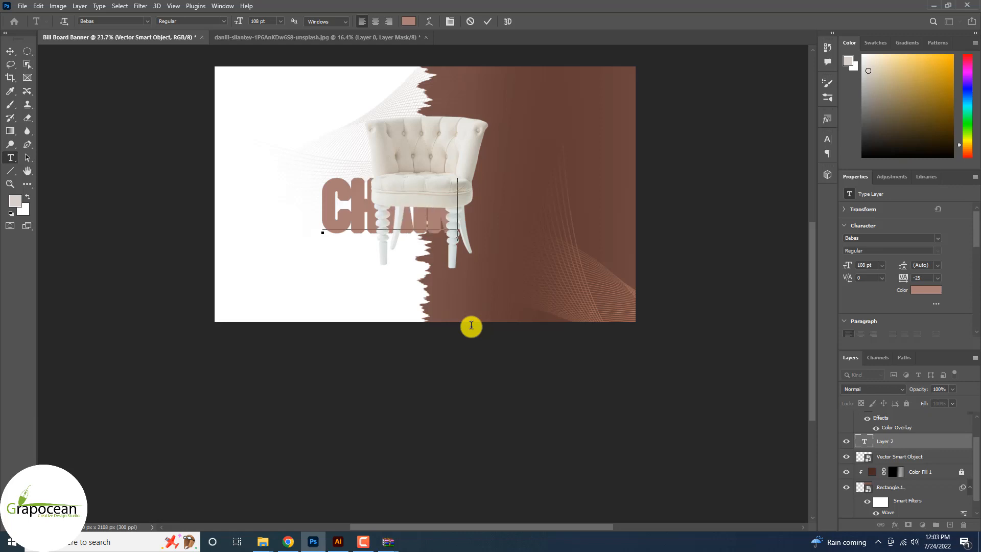
{"action": "left_click", "coordinate": [10, 51]}
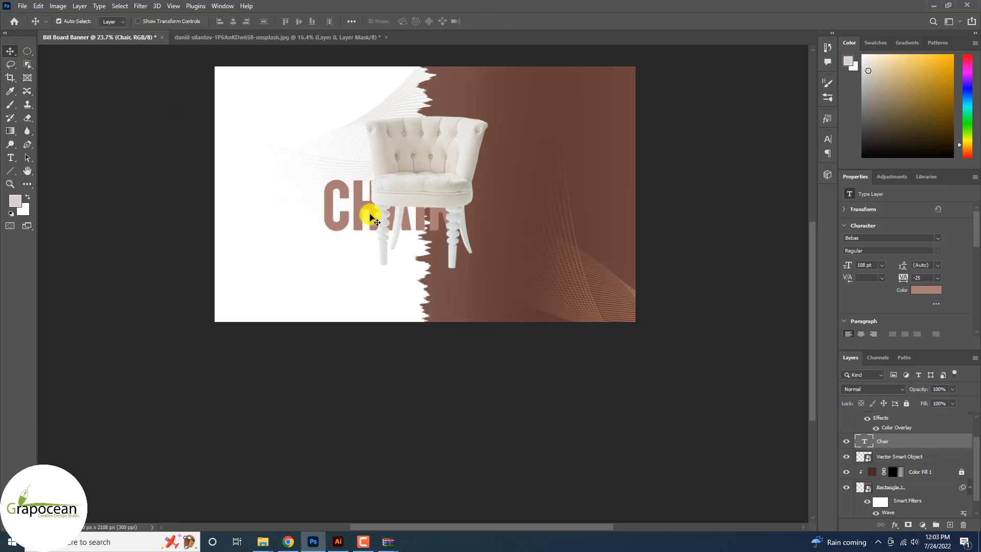
{"action": "left_click_drag", "start_coordinate": [372, 213], "coordinate": [518, 200]}
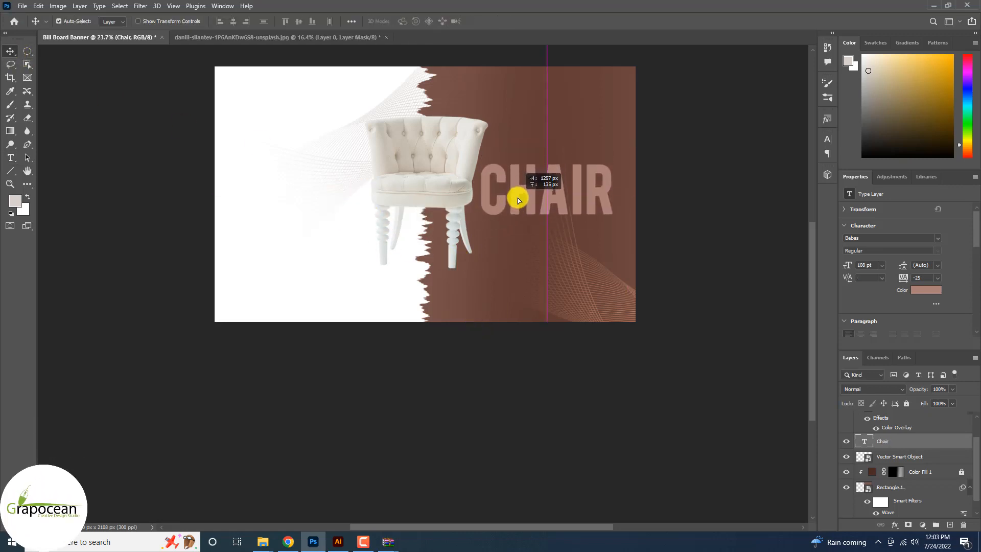
- Add a second text line reading "COMORT EXPENCIVE" above the CHAIR title
{"action": "left_click", "coordinate": [10, 157]}
{"action": "left_click", "coordinate": [509, 135]}
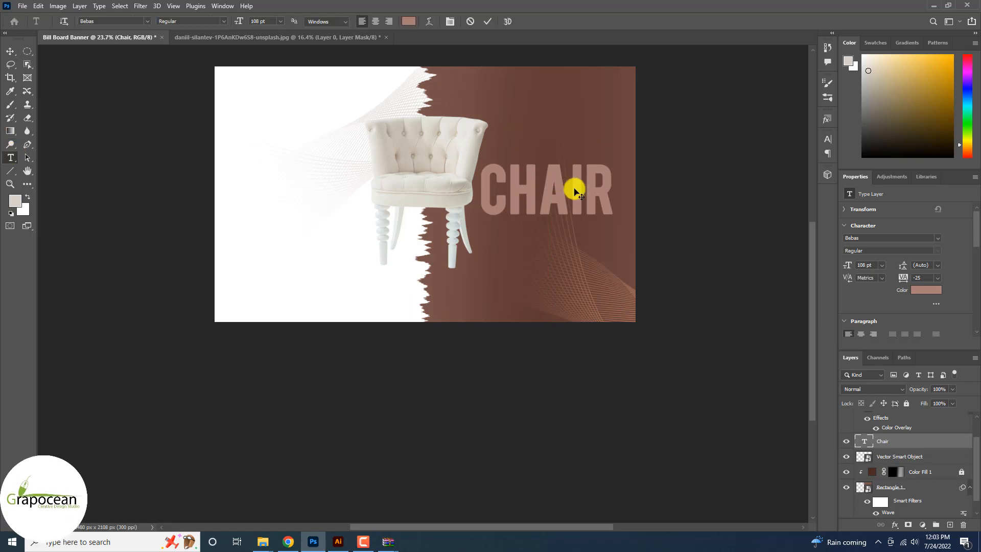
{"action": "key", "text": "BackSpace"}
{"action": "type", "text": "CO"}
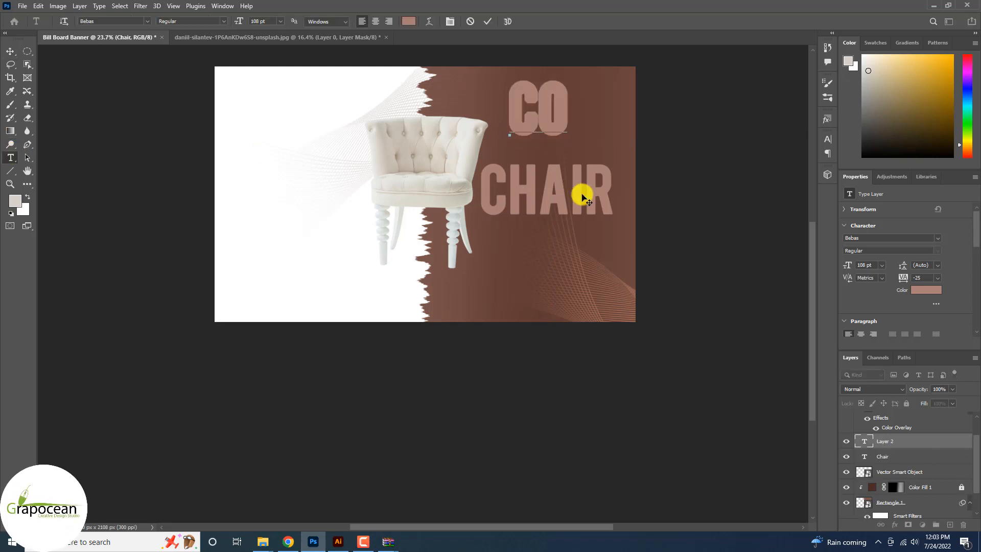
{"action": "type", "text": "MO"}
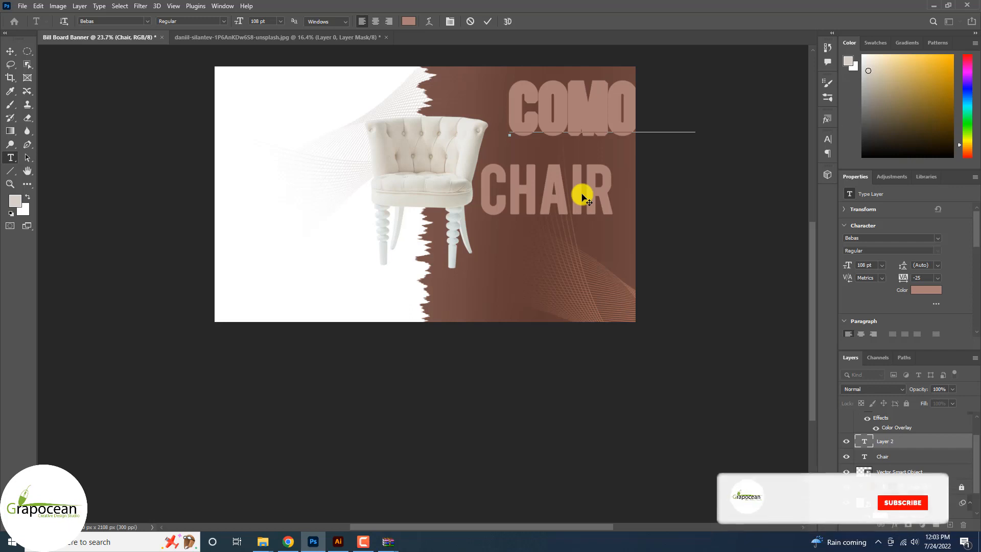
{"action": "type", "text": "DTY"}
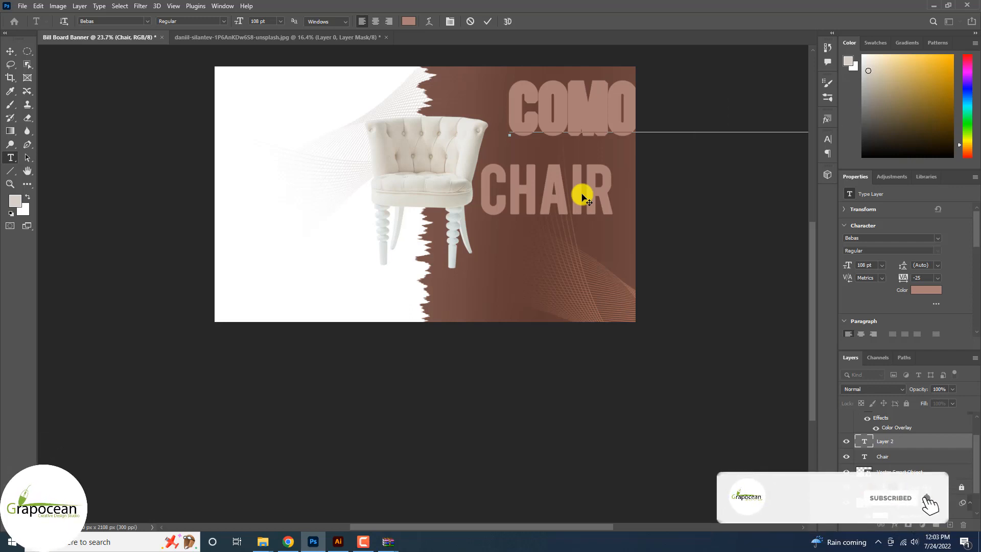
- Change the "COMORT EXPENCIVE" line's font to Poppins and its colour to white ffffff
{"action": "key", "text": "ctrl+a"}
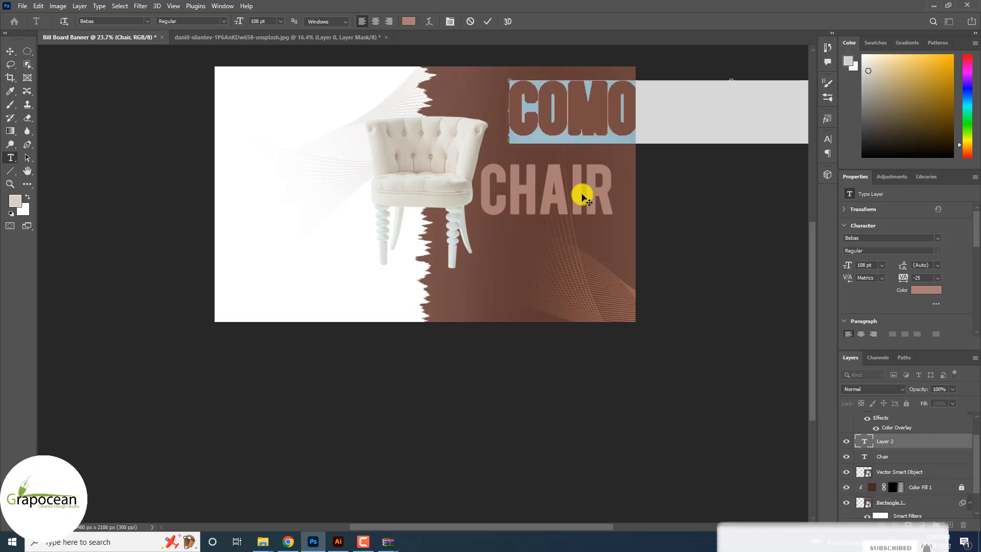
{"action": "left_click", "coordinate": [146, 21]}
{"action": "left_click", "coordinate": [199, 62]}
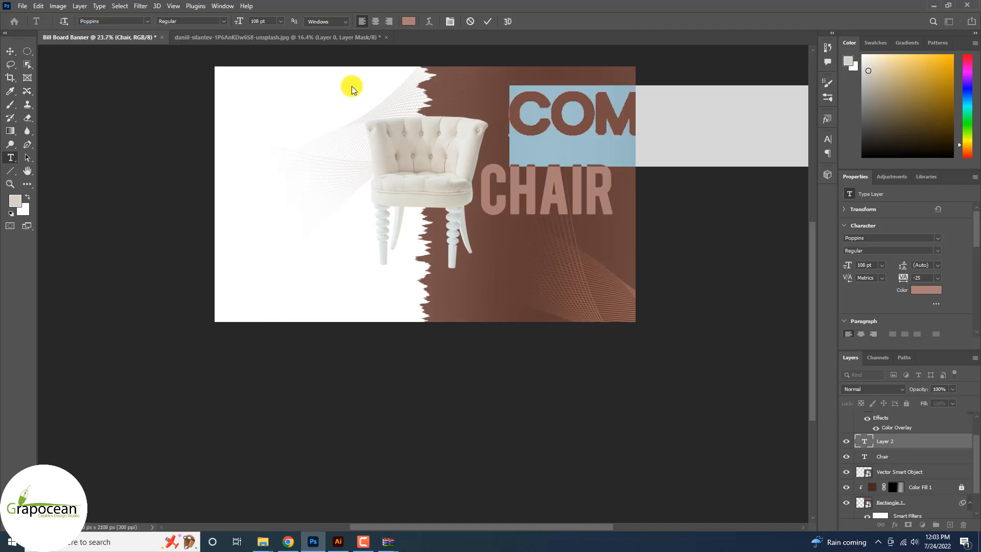
{"action": "left_click", "coordinate": [409, 21]}
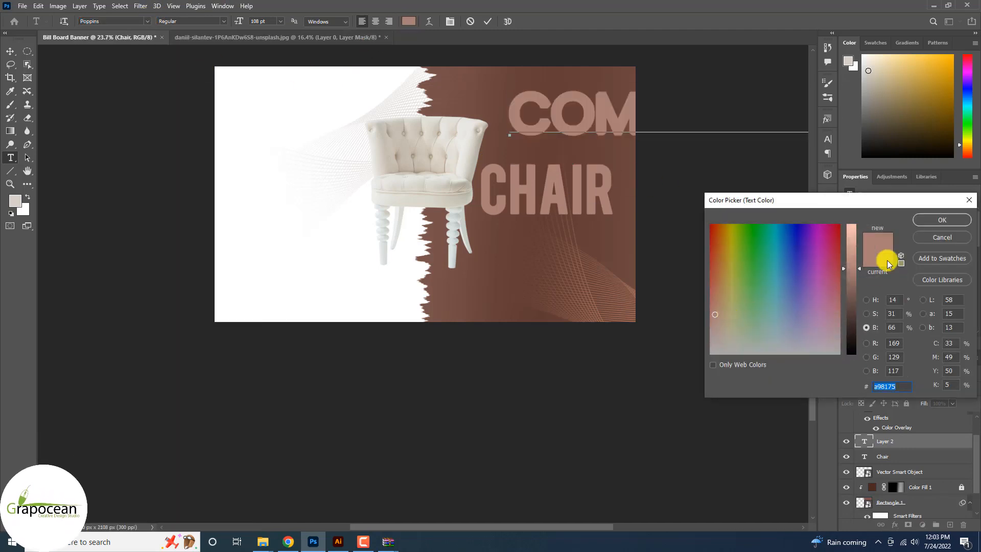
{"action": "left_click_drag", "start_coordinate": [855, 244], "coordinate": [858, 201]}
{"action": "left_click_drag", "start_coordinate": [772, 297], "coordinate": [685, 388]}
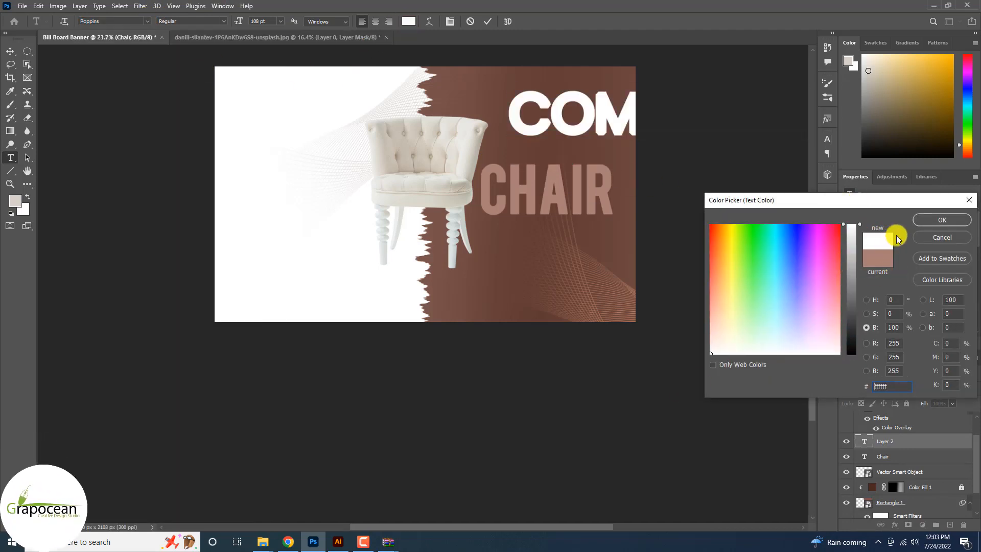
{"action": "left_click", "coordinate": [941, 220]}
- Reduce the "COMORT EXPENCIVE" line to 18 pt and position it directly above the CHAIR title
{"action": "left_click_drag", "start_coordinate": [238, 21], "coordinate": [205, 32]}
{"action": "left_click", "coordinate": [6, 53]}
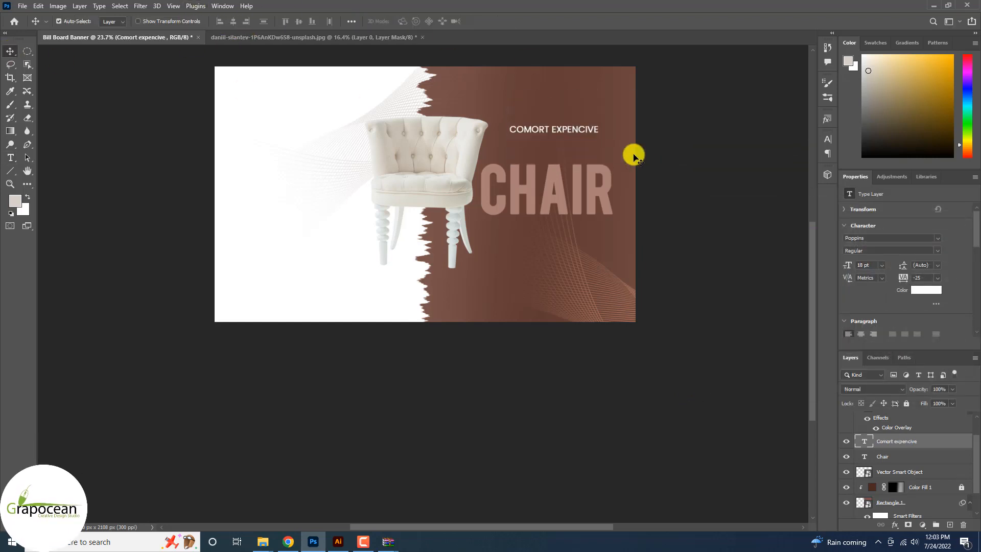
{"action": "scroll", "coordinate": [584, 136], "scroll_direction": "up", "scroll_amount": 2}
{"action": "left_click_drag", "start_coordinate": [584, 136], "coordinate": [600, 168]}
{"action": "scroll", "coordinate": [620, 162], "scroll_direction": "down", "scroll_amount": 4}
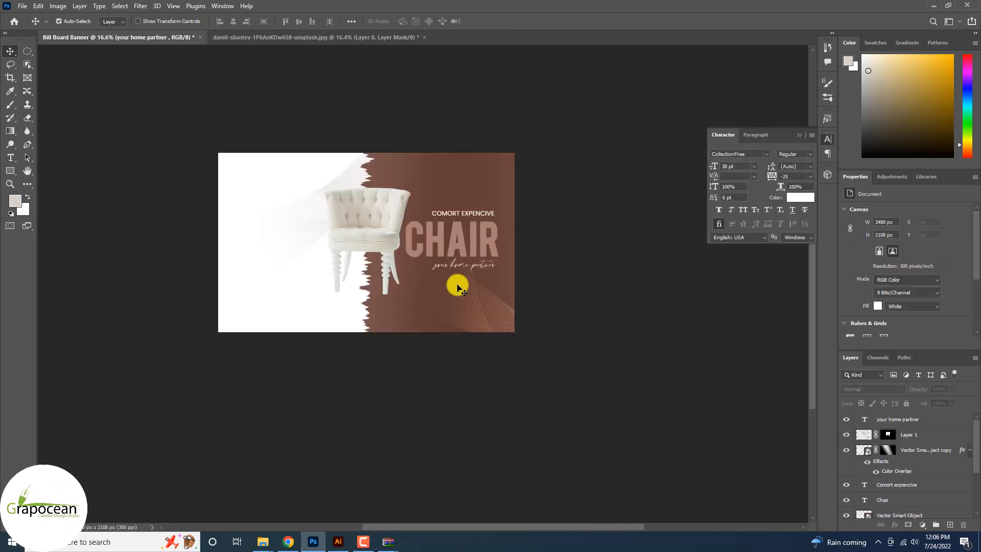
- Draw a circle about 930 px across with the Ellipse tool, overlapping the white half and the chair's lower part
{"action": "scroll", "coordinate": [455, 284], "scroll_direction": "up", "scroll_amount": 2}
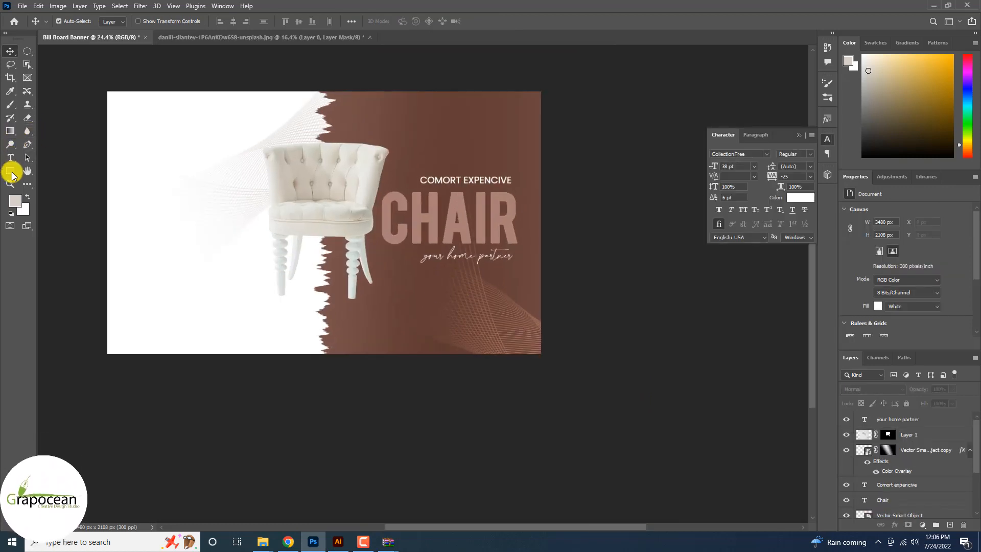
{"action": "right_click", "coordinate": [12, 175]}
{"action": "left_click", "coordinate": [51, 183]}
{"action": "left_click_drag", "start_coordinate": [207, 171], "coordinate": [324, 287]}
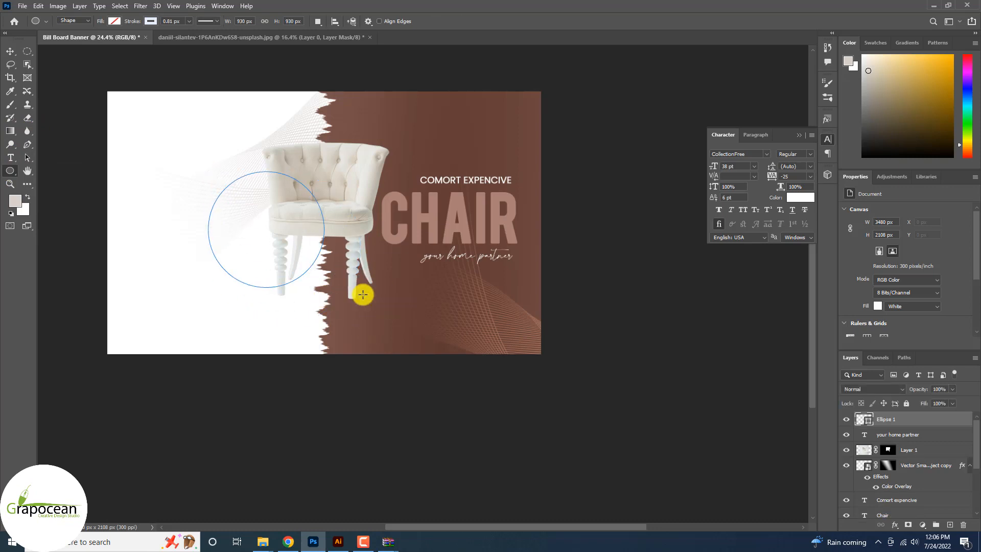
- Remove the circle's stroke, fill it with the recently used dusty pink-brown and move it up onto the white half beside the chair
{"action": "left_click", "coordinate": [152, 21]}
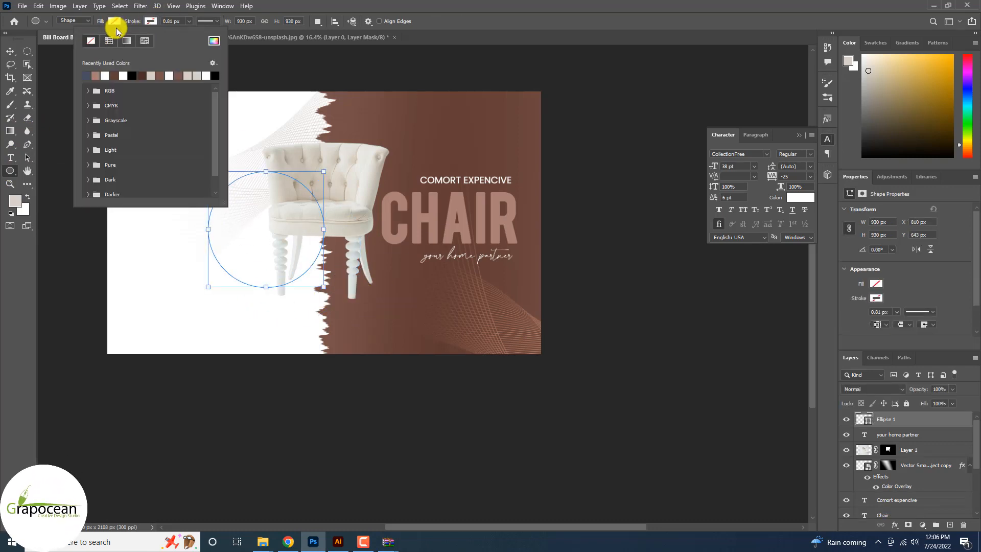
{"action": "left_click", "coordinate": [115, 24]}
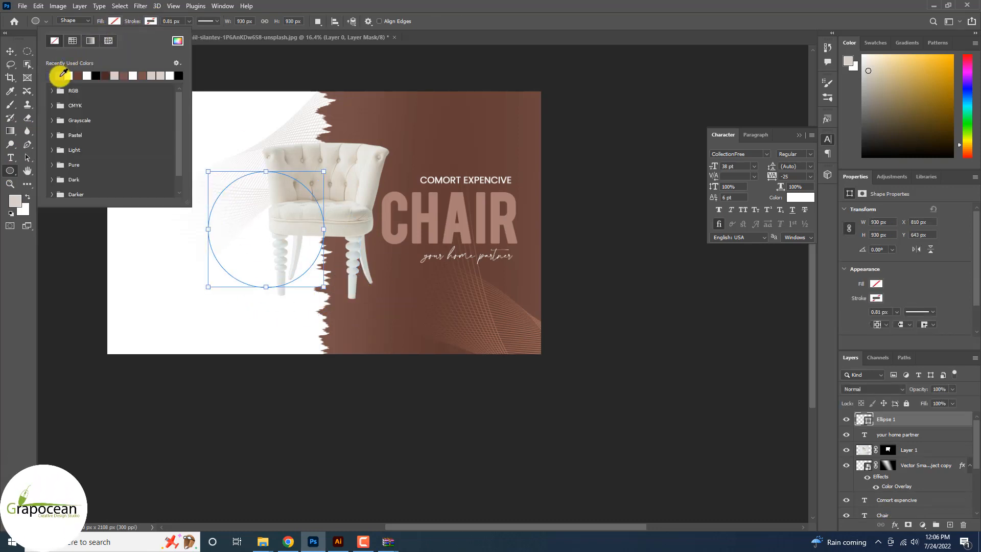
{"action": "left_click", "coordinate": [60, 76]}
{"action": "left_click", "coordinate": [10, 51]}
{"action": "left_click_drag", "start_coordinate": [257, 234], "coordinate": [215, 196]}
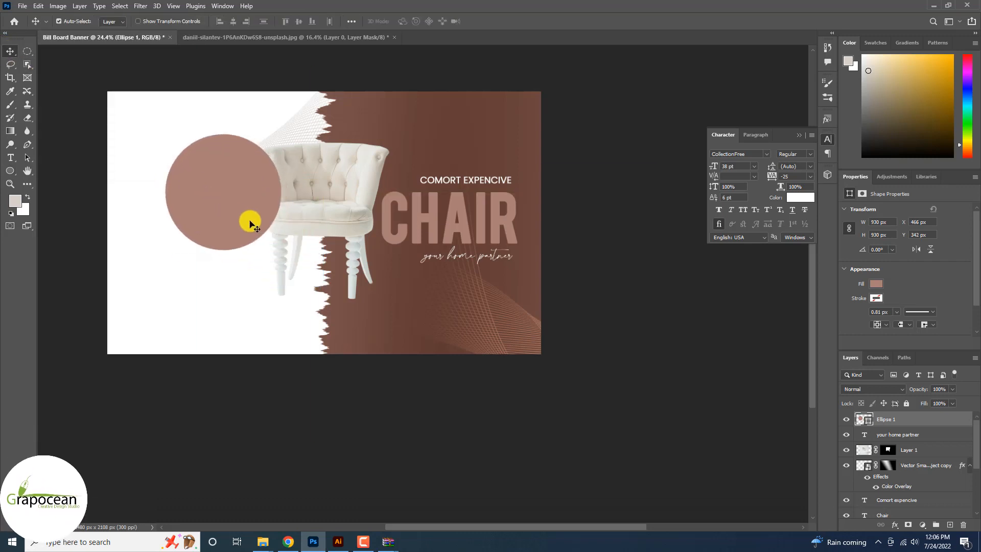
- Warp the circle with the Arc preset, using bend -11.4, horizontal distortion -2.0 and vertical distortion -38.0
{"action": "key", "text": "ctrl+t"}
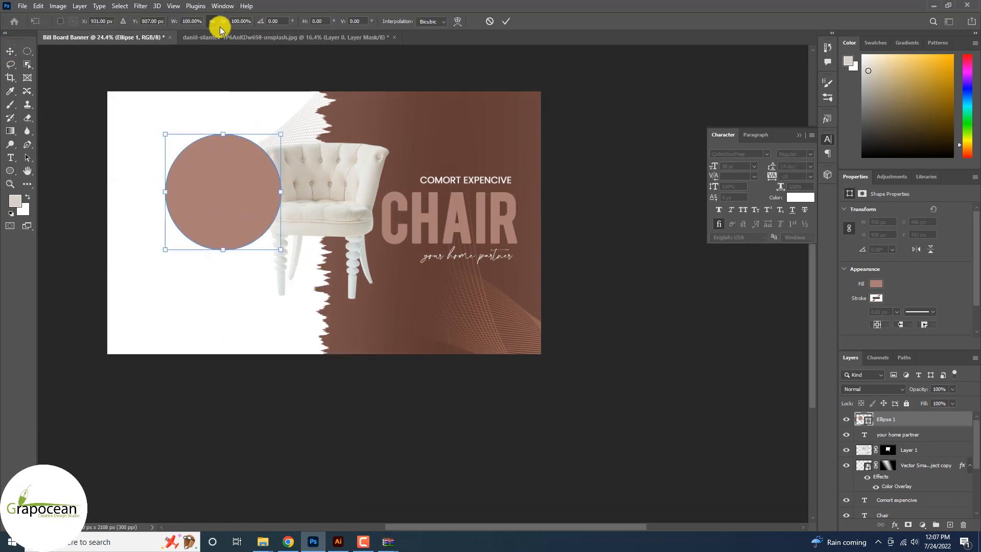
{"action": "left_click", "coordinate": [247, 22]}
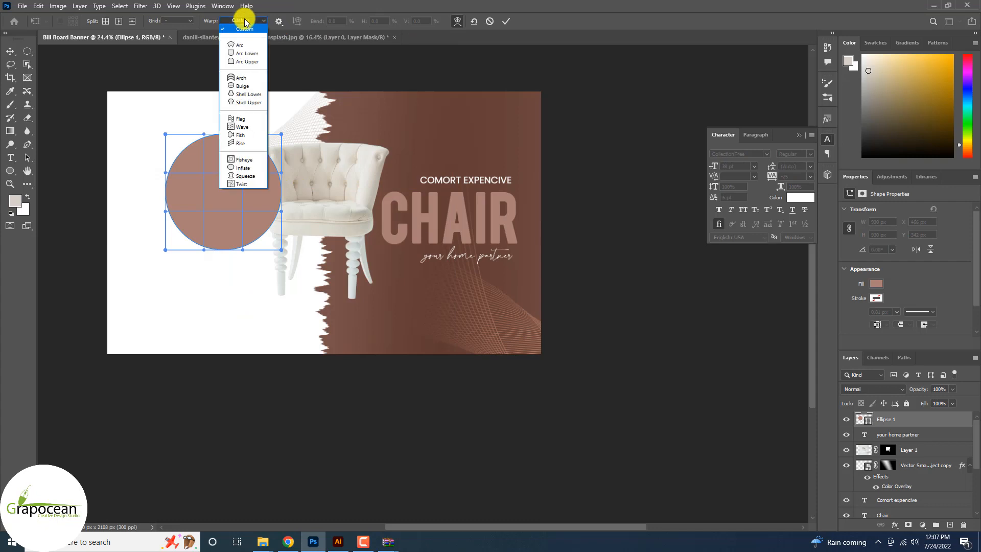
{"action": "left_click", "coordinate": [240, 45]}
{"action": "left_click_drag", "start_coordinate": [334, 23], "coordinate": [11, 33]}
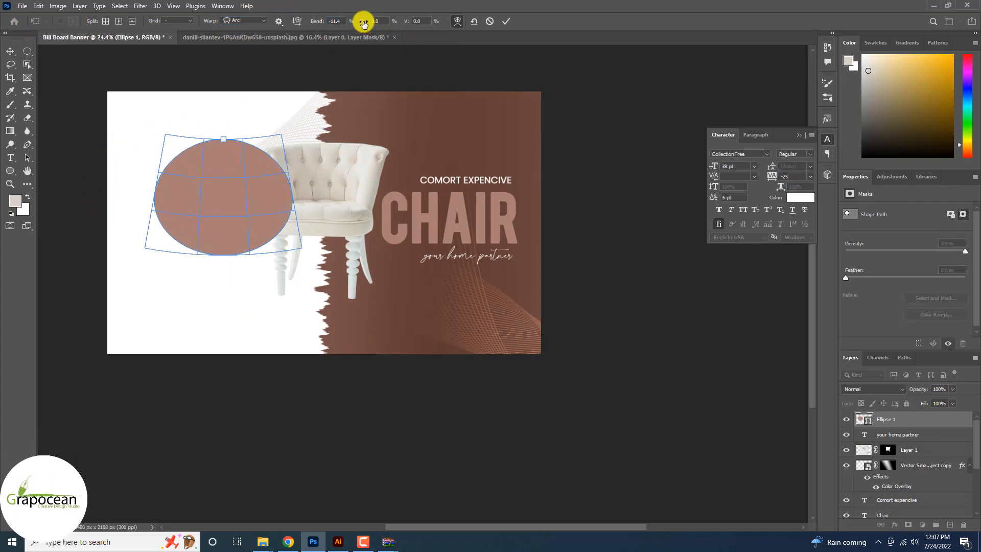
{"action": "left_click_drag", "start_coordinate": [363, 22], "coordinate": [321, 32]}
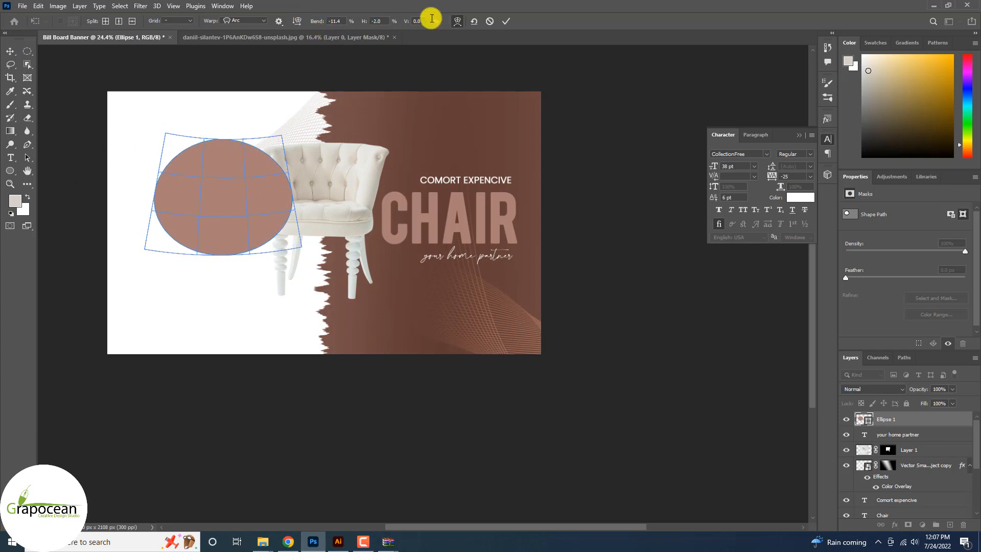
{"action": "left_click_drag", "start_coordinate": [407, 21], "coordinate": [212, 31]}
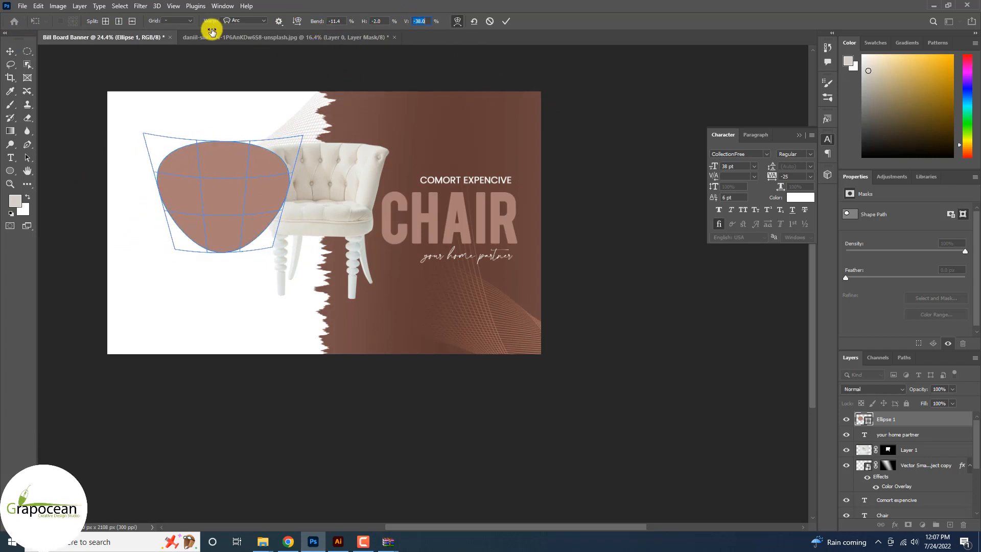
{"action": "key", "text": "Return"}
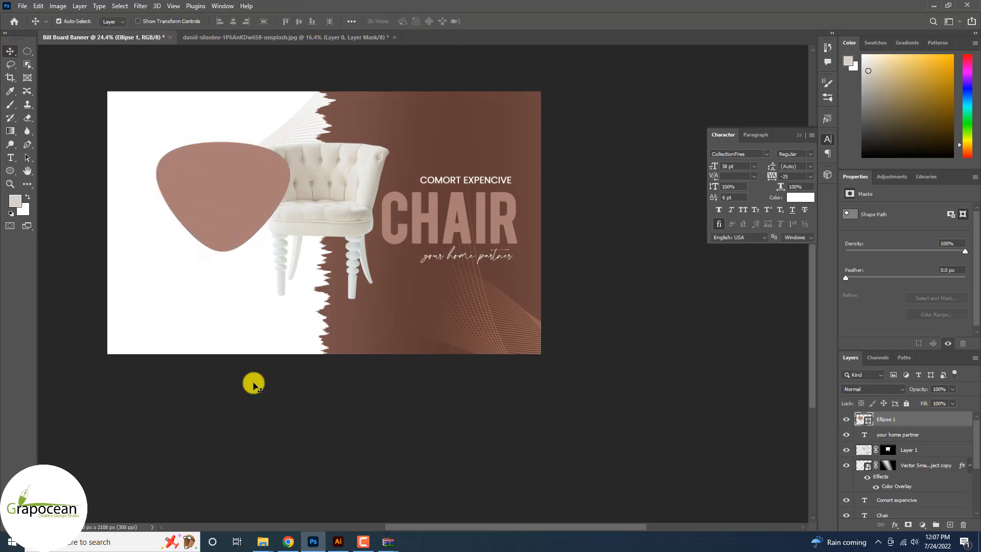
- Scale the warped shape down to about 664 × 590 px, making it slightly narrower in proportion
{"action": "key", "text": "ctrl+t"}
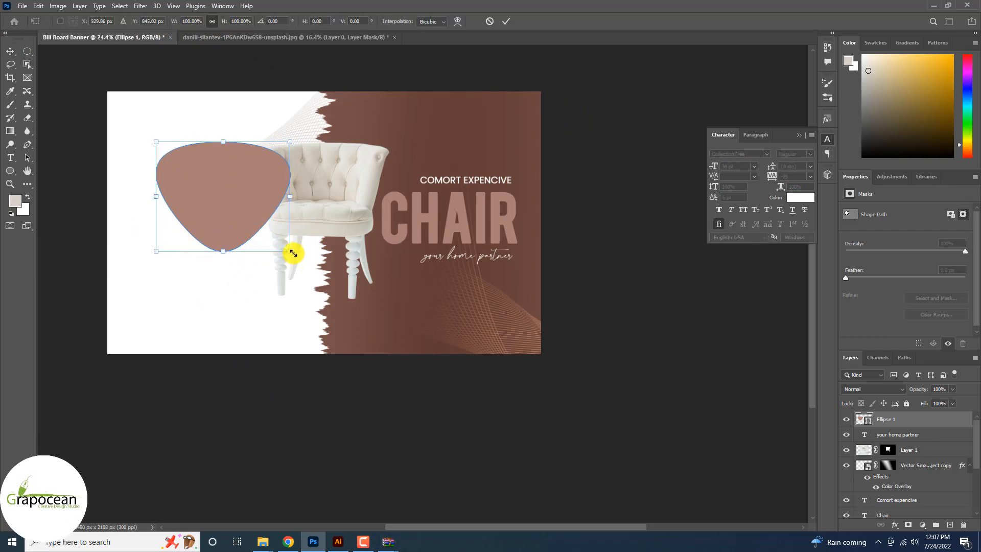
{"action": "left_click_drag", "start_coordinate": [287, 250], "coordinate": [258, 242]}
{"action": "key", "text": "ctrl+z"}
{"action": "left_click_drag", "start_coordinate": [268, 209], "coordinate": [252, 203]}
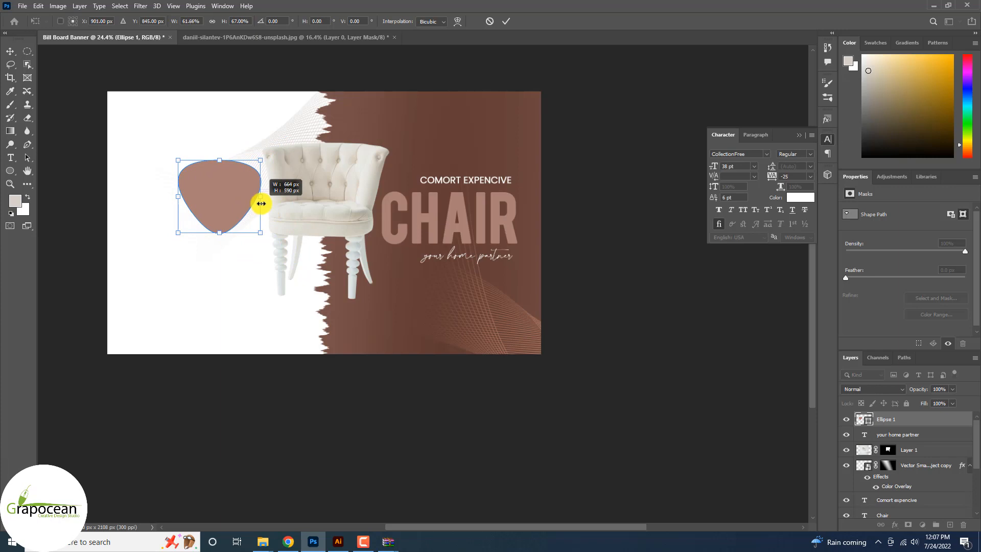
{"action": "mouse_move", "coordinate": [266, 242]}
{"action": "left_mouse_down"}
{"action": "mouse_move", "coordinate": [208, 245]}
{"action": "mouse_move", "coordinate": [247, 228]}
{"action": "mouse_move", "coordinate": [260, 201]}
{"action": "mouse_move", "coordinate": [254, 228]}
{"action": "left_mouse_up"}
{"action": "left_click", "coordinate": [504, 21]}
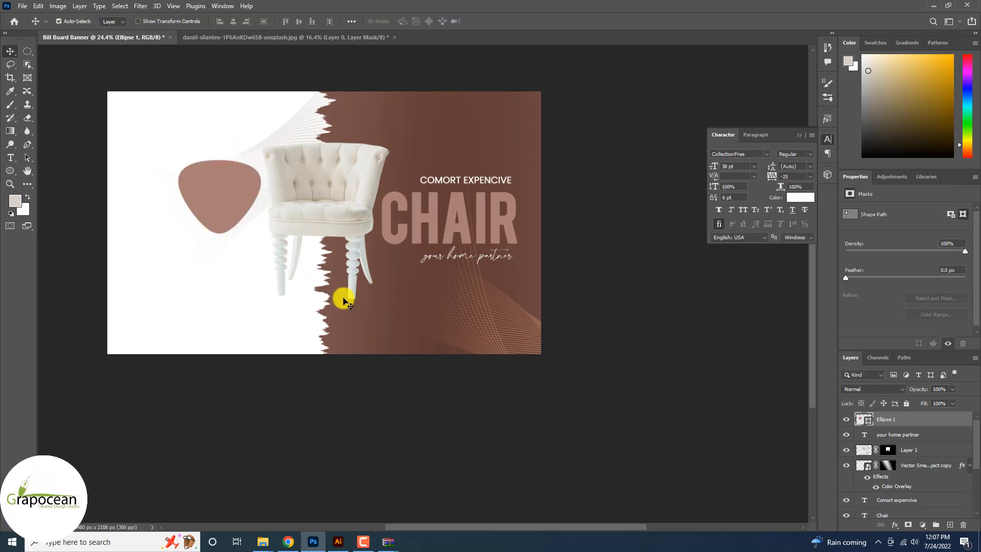
- Move the warped shape to the banner's bottom edge and enlarge it proportionally to about 201.28%
{"action": "scroll", "coordinate": [245, 199], "scroll_direction": "up", "scroll_amount": 1}
{"action": "scroll", "coordinate": [219, 212], "scroll_direction": "down", "scroll_amount": 1}
{"action": "left_click_drag", "start_coordinate": [220, 213], "coordinate": [489, 339]}
{"action": "key", "text": "ctrl+t"}
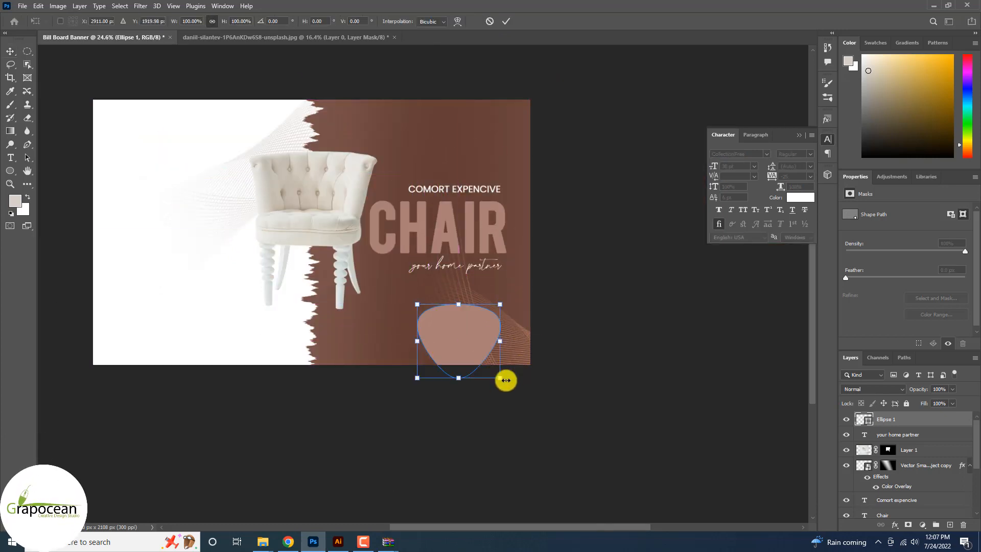
{"action": "mouse_move", "coordinate": [505, 379]}
{"action": "left_mouse_down"}
{"action": "mouse_move", "coordinate": [541, 402]}
{"action": "mouse_move", "coordinate": [522, 386]}
{"action": "left_mouse_up"}
{"action": "left_click_drag", "start_coordinate": [498, 344], "coordinate": [271, 417]}
{"action": "key", "text": "ctrl+z"}
- Rotate the warped pink shape 60° and place it so it rounds off the banner's upper-right corner
{"action": "left_click_drag", "start_coordinate": [215, 340], "coordinate": [158, 168]}
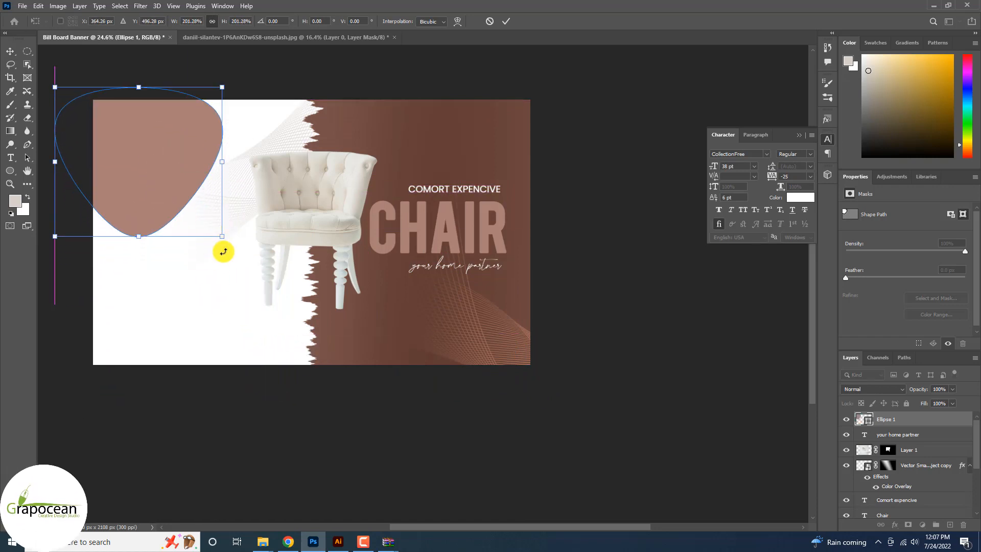
{"action": "left_click_drag", "start_coordinate": [236, 245], "coordinate": [121, 267]}
{"action": "left_click_drag", "start_coordinate": [139, 200], "coordinate": [532, 159]}
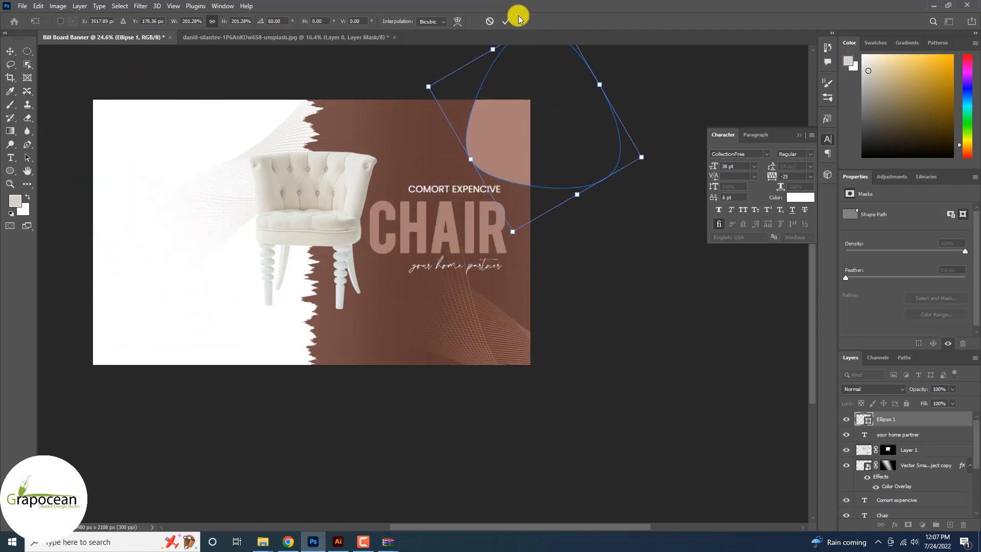
{"action": "left_click", "coordinate": [506, 21]}
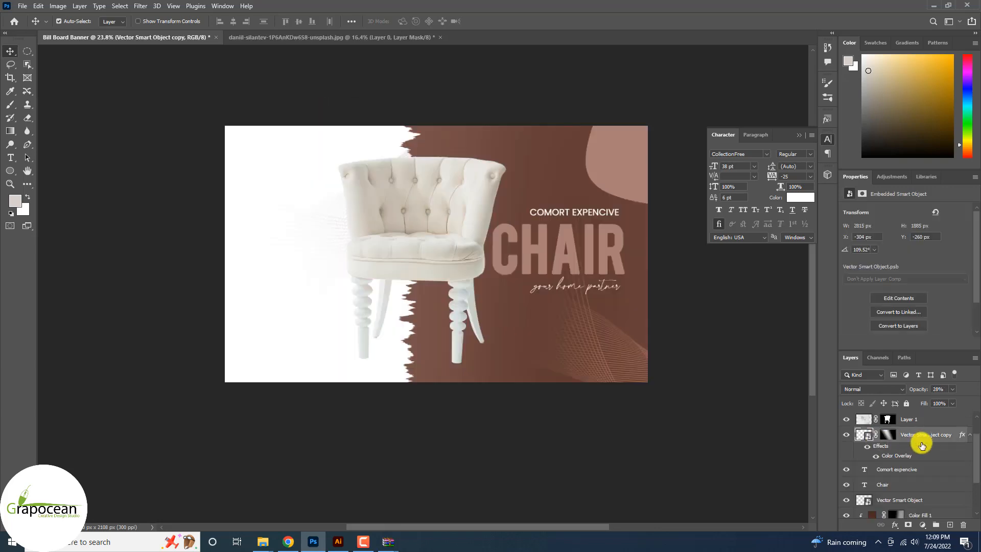
- Nudge the cut-out chair horizontally toward the white half, away from the headline text
{"action": "left_click", "coordinate": [506, 214]}
{"action": "key", "text": "shift+Left"}
{"action": "key", "text": "shift+Left"}
{"action": "key", "text": "shift+Left"}
{"action": "key", "text": "shift+Left"}
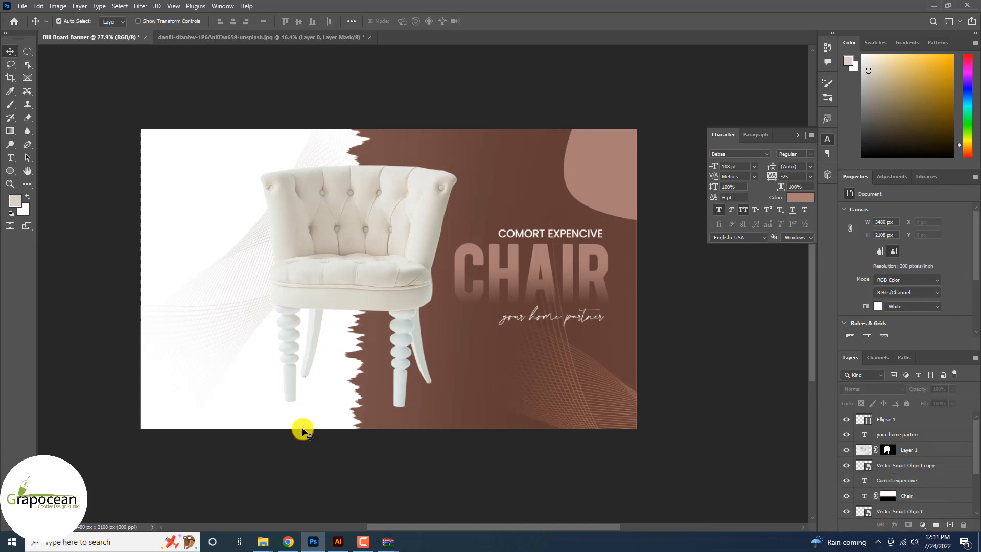
- Switch to Illustrator and delete the block of horizontal lines overlapping the artboard
{"action": "left_click", "coordinate": [337, 541]}
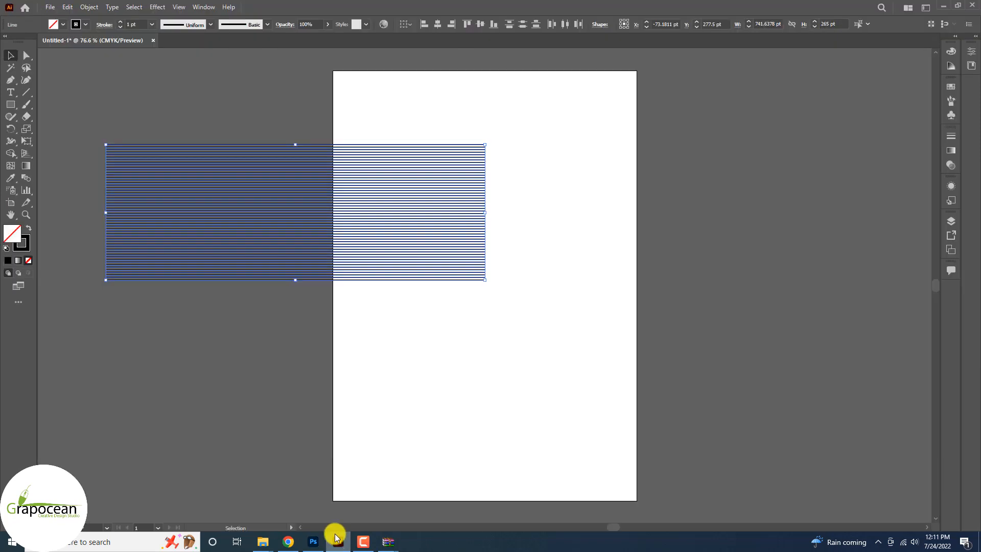
{"action": "left_click", "coordinate": [282, 368]}
{"action": "left_click", "coordinate": [247, 219]}
{"action": "key", "text": "Delete"}
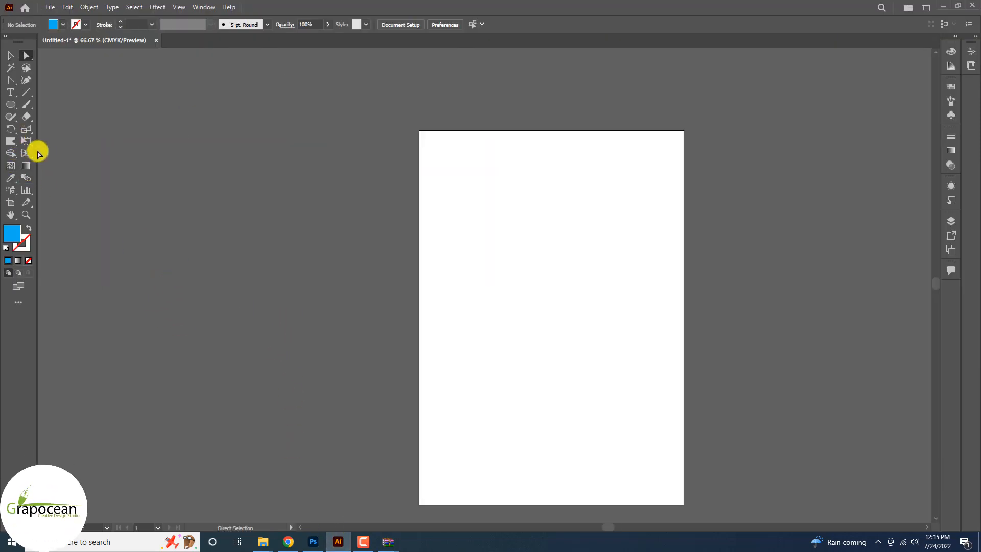
- Draw a blue circle about 260 pt across beside the artboard and stretch it horizontally to about 298 pt wide
{"action": "left_click", "coordinate": [10, 102]}
{"action": "left_click", "coordinate": [51, 128]}
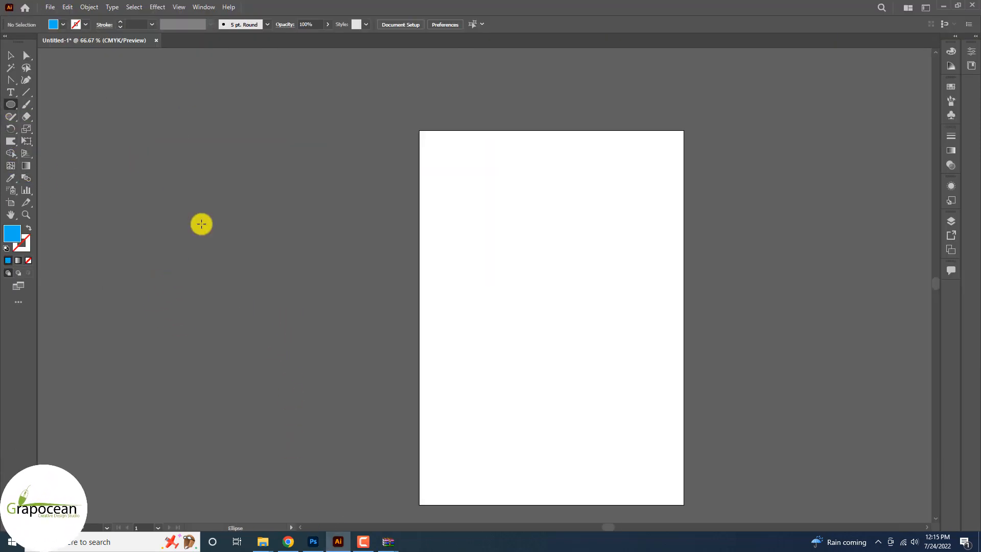
{"action": "left_click_drag", "start_coordinate": [175, 188], "coordinate": [287, 300]}
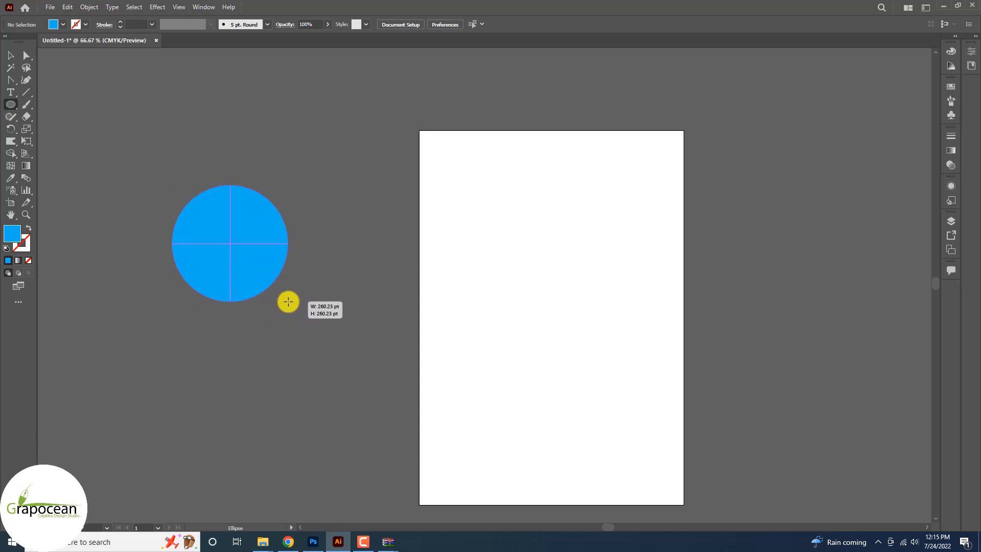
{"action": "left_click", "coordinate": [11, 55]}
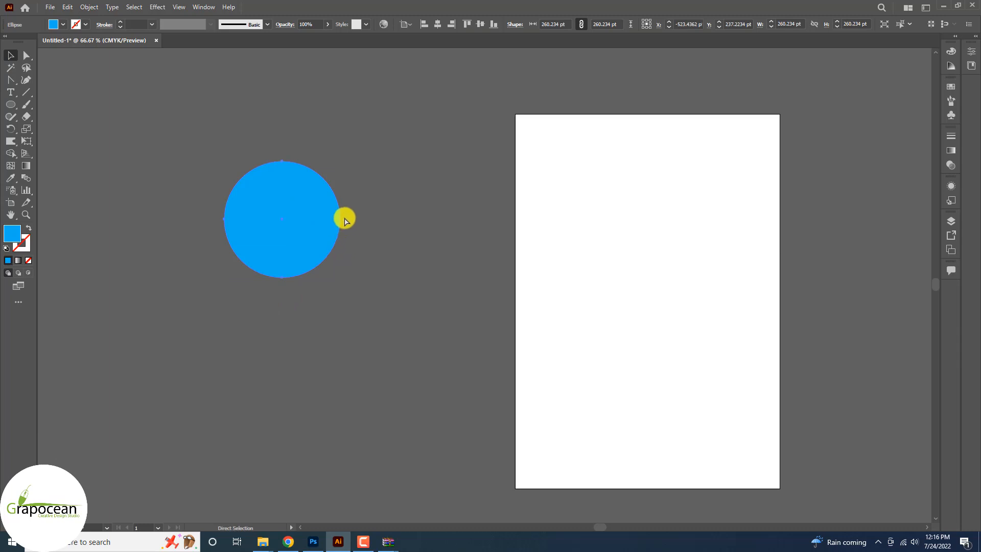
{"action": "key", "text": "ctrl+t"}
{"action": "left_click_drag", "start_coordinate": [340, 219], "coordinate": [359, 221]}
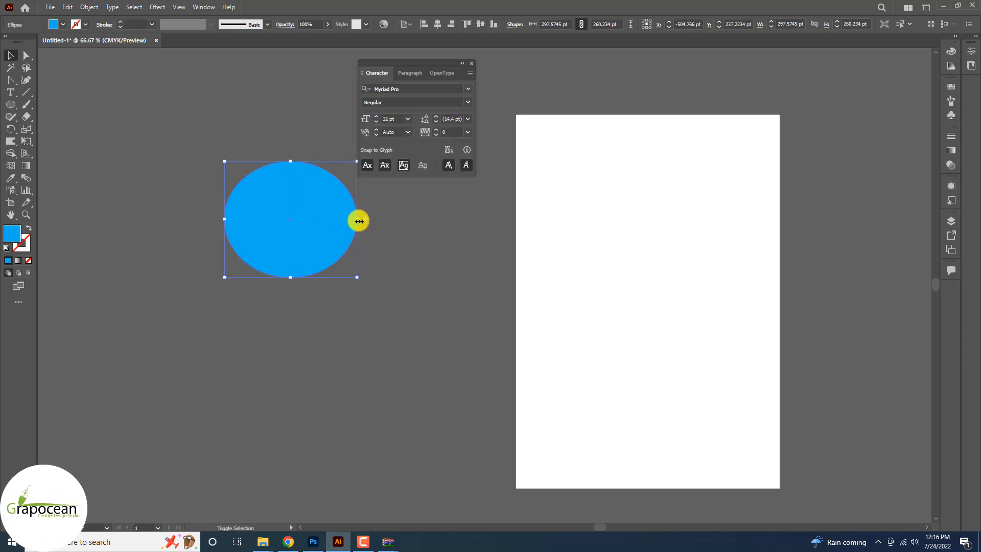
{"action": "left_click", "coordinate": [470, 62]}
{"action": "left_click", "coordinate": [69, 66]}
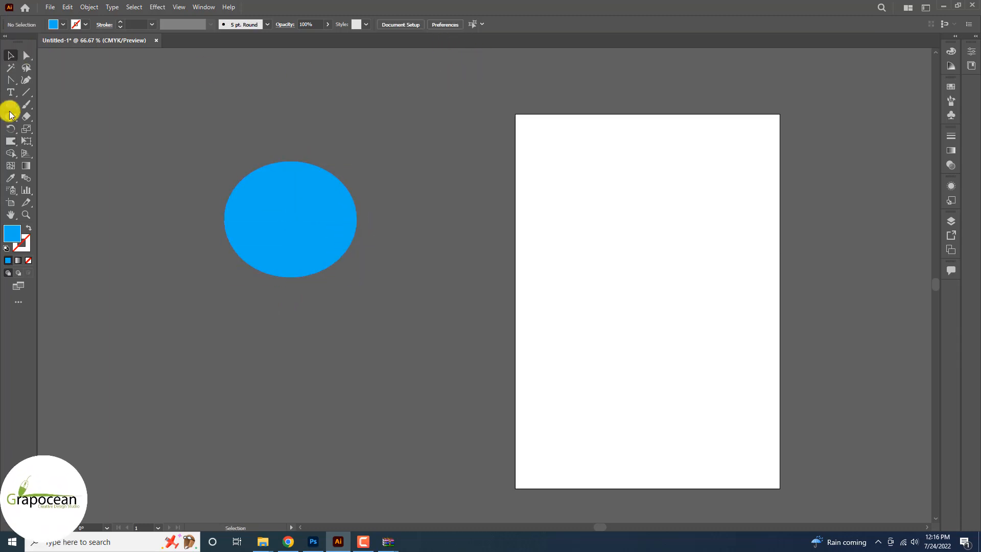
- Draw a small blue circle over the ellipse's upper-left edge and size it to about 81 pt across
{"action": "left_click_drag", "start_coordinate": [11, 106], "coordinate": [56, 129]}
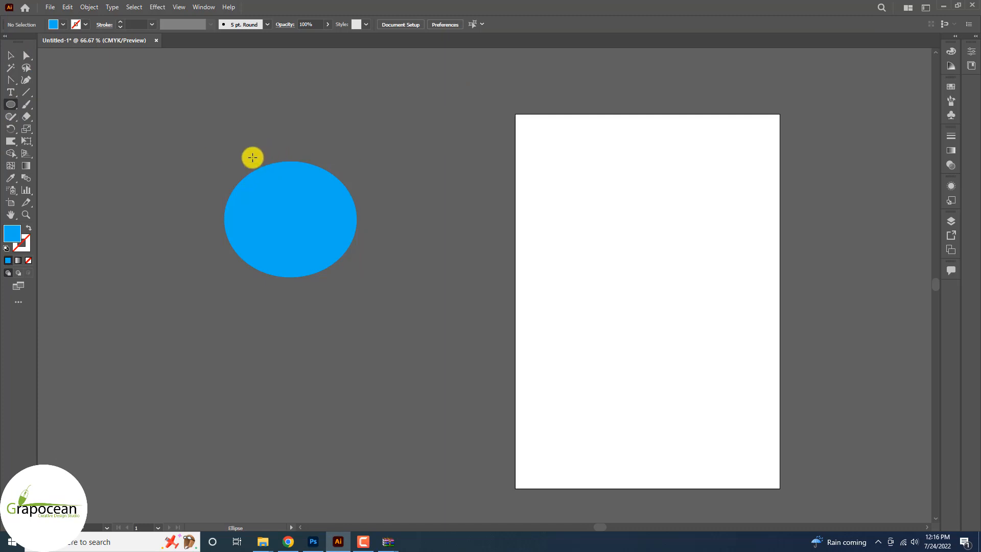
{"action": "left_click_drag", "start_coordinate": [240, 152], "coordinate": [278, 190]}
{"action": "key", "text": "v"}
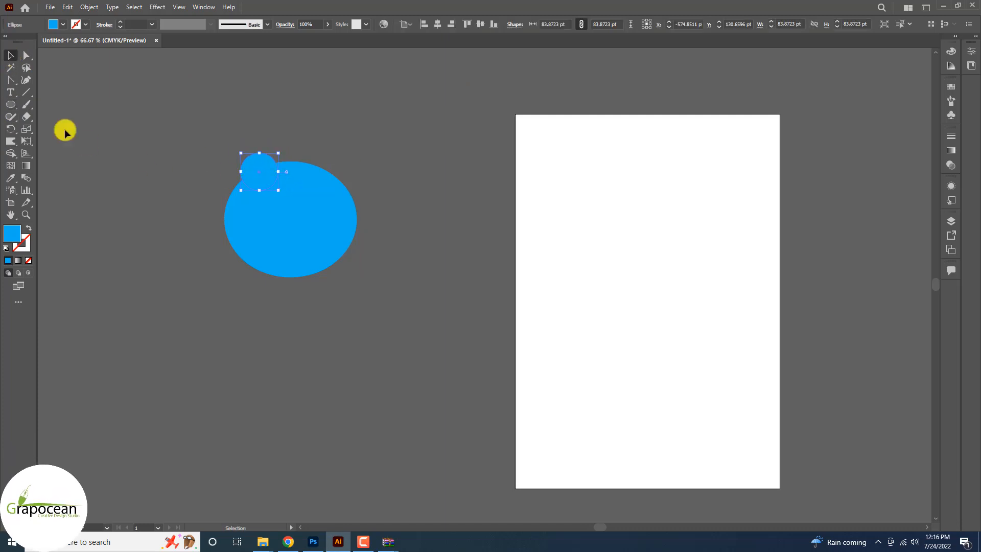
{"action": "left_click", "coordinate": [65, 132]}
{"action": "left_click", "coordinate": [255, 184]}
{"action": "key", "text": "a"}
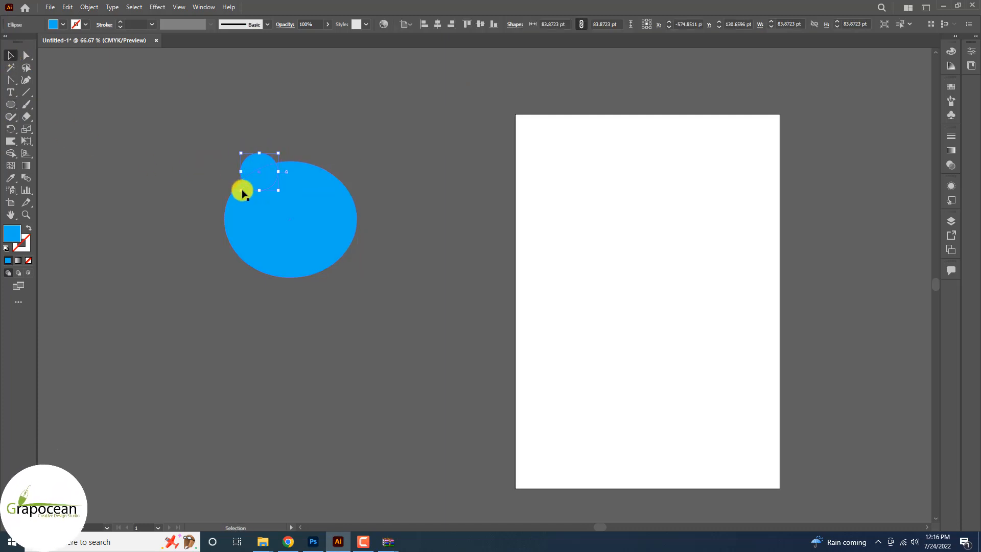
{"action": "left_click_drag", "start_coordinate": [248, 189], "coordinate": [244, 191]}
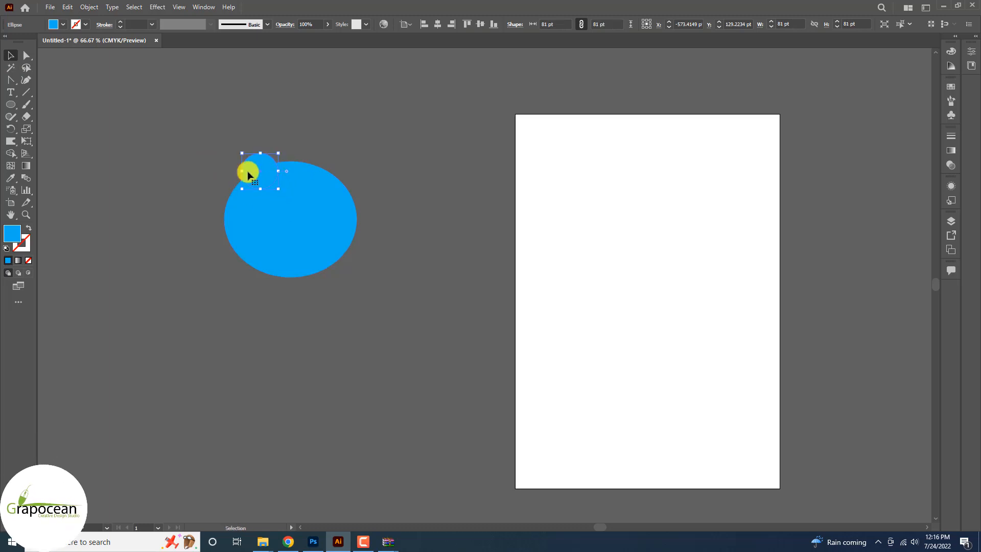
- Reshape the small circle into an uneven blob by shifting its lowest anchor point slightly sideways
{"action": "left_click", "coordinate": [27, 56]}
{"action": "left_click_drag", "start_coordinate": [260, 188], "coordinate": [264, 189]}
{"action": "left_click", "coordinate": [10, 56]}
{"action": "left_click", "coordinate": [82, 123]}
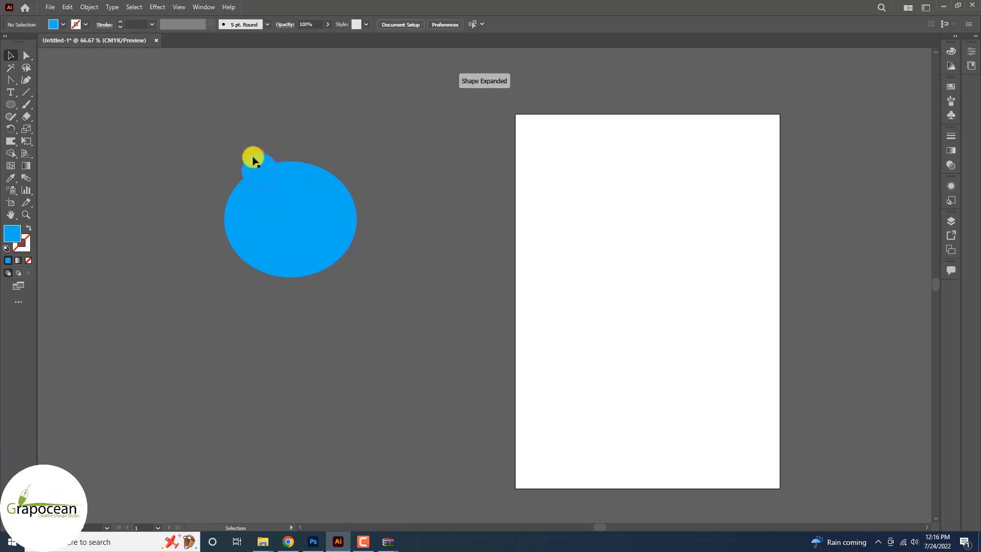
- Duplicate the small blob down along the ellipse's left edge, tilt the copy slightly and fit it against the first
{"action": "left_click_drag", "start_coordinate": [257, 170], "coordinate": [240, 194]}
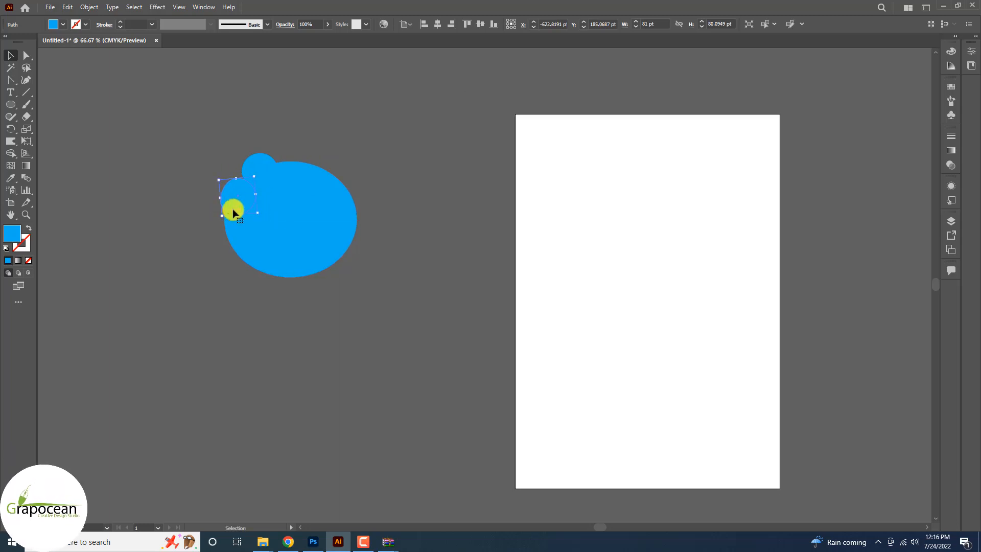
{"action": "left_click_drag", "start_coordinate": [236, 201], "coordinate": [239, 198]}
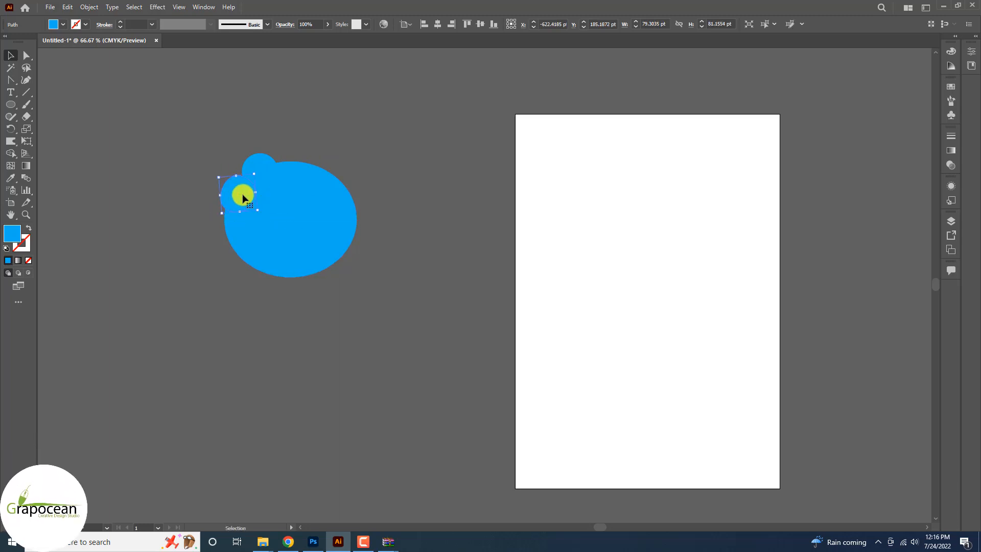
{"action": "left_click", "coordinate": [342, 118]}
{"action": "scroll", "coordinate": [248, 170], "scroll_direction": "up", "scroll_amount": 5}
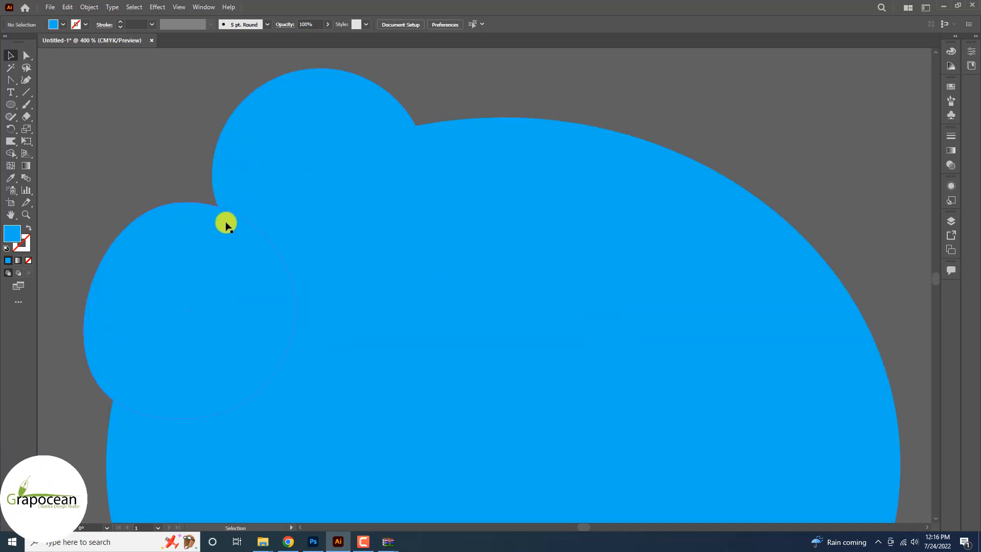
{"action": "left_click_drag", "start_coordinate": [217, 226], "coordinate": [197, 240]}
{"action": "scroll", "coordinate": [302, 167], "scroll_direction": "down", "scroll_amount": 3}
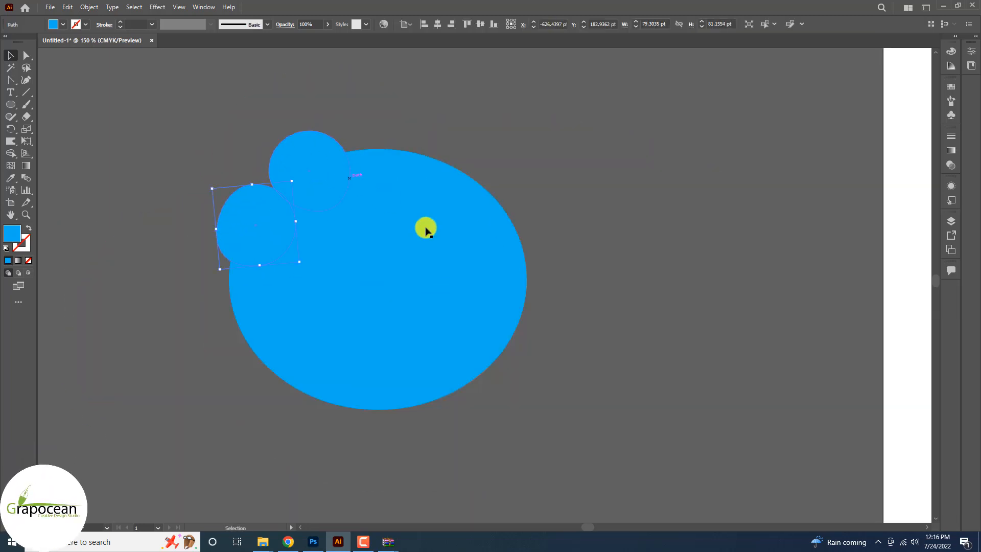
{"action": "left_click", "coordinate": [378, 143]}
- Fill the lower small blob with red and the upper one with black
{"action": "left_click", "coordinate": [241, 223]}
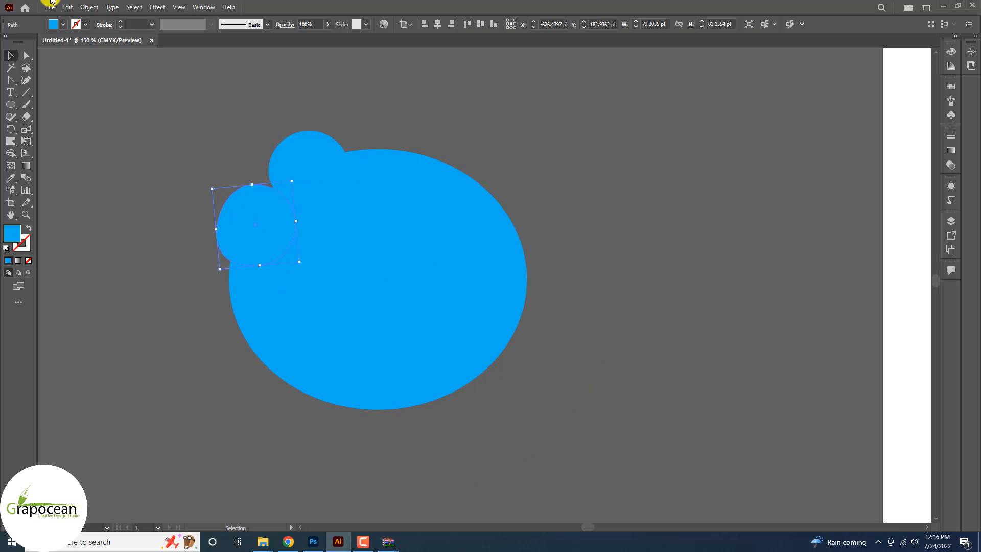
{"action": "left_click", "coordinate": [60, 24]}
{"action": "left_click", "coordinate": [37, 45]}
{"action": "left_click", "coordinate": [103, 116]}
{"action": "left_click", "coordinate": [347, 174]}
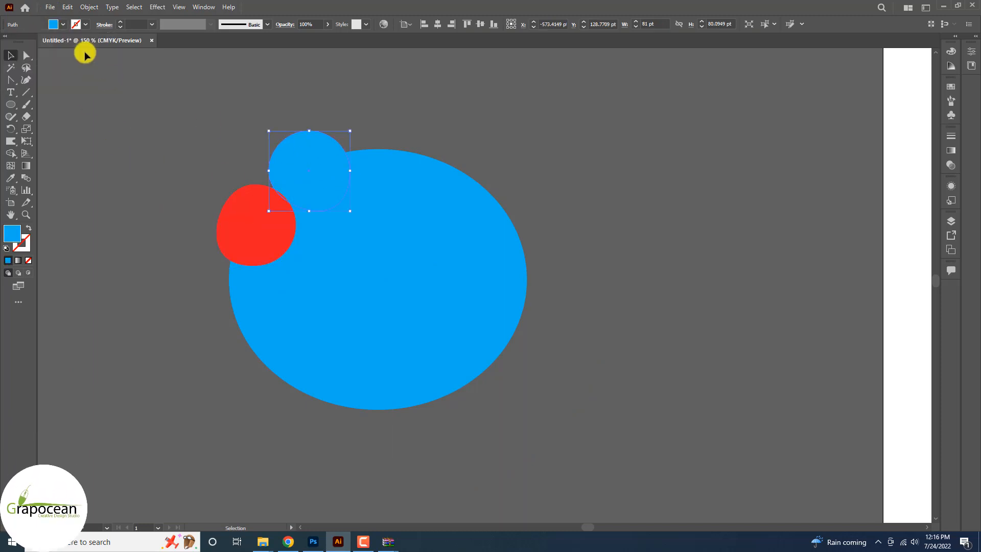
{"action": "left_click", "coordinate": [60, 24]}
{"action": "left_click", "coordinate": [28, 45]}
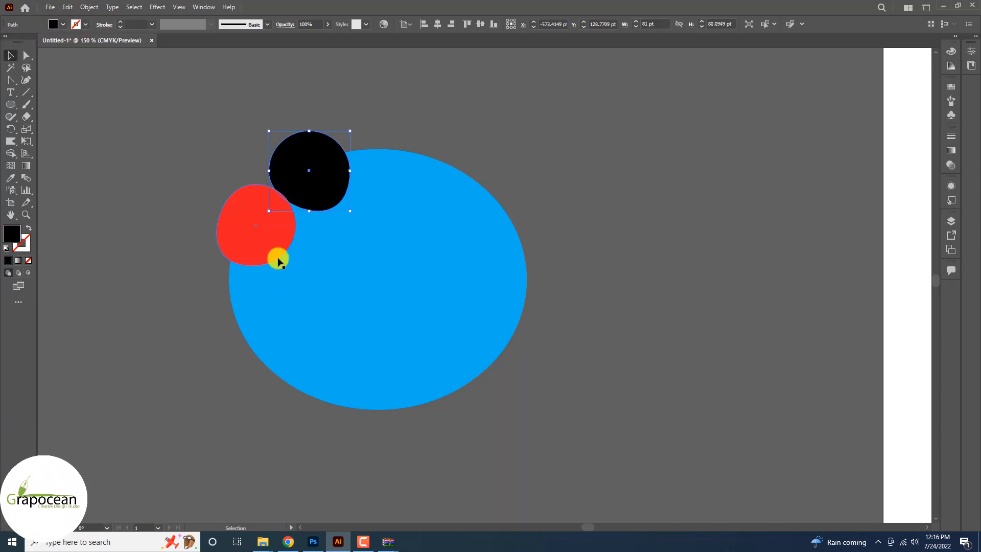
- Fit the red blob snugly against the black one and continue the row with copies down the ellipse's left edge
{"action": "mouse_move", "coordinate": [262, 238]}
{"action": "left_mouse_down"}
{"action": "mouse_move", "coordinate": [262, 249]}
{"action": "mouse_move", "coordinate": [263, 235]}
{"action": "left_mouse_up"}
{"action": "left_click", "coordinate": [501, 144]}
{"action": "scroll", "coordinate": [248, 242], "scroll_direction": "up", "scroll_amount": 4}
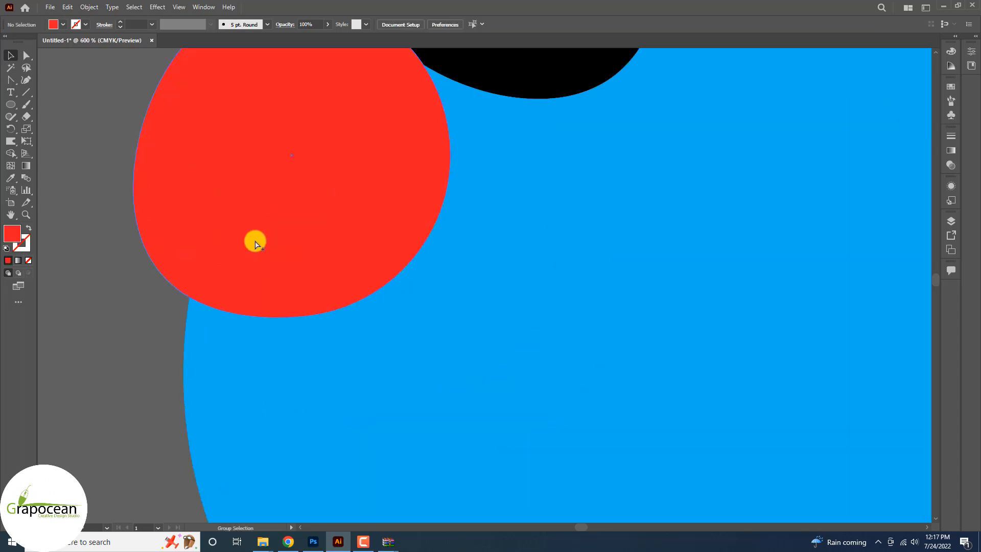
{"action": "scroll", "coordinate": [310, 191], "scroll_direction": "down", "scroll_amount": 1}
{"action": "left_click_drag", "start_coordinate": [317, 183], "coordinate": [271, 133]}
{"action": "left_click", "coordinate": [188, 287]}
{"action": "scroll", "coordinate": [217, 288], "scroll_direction": "down", "scroll_amount": 4}
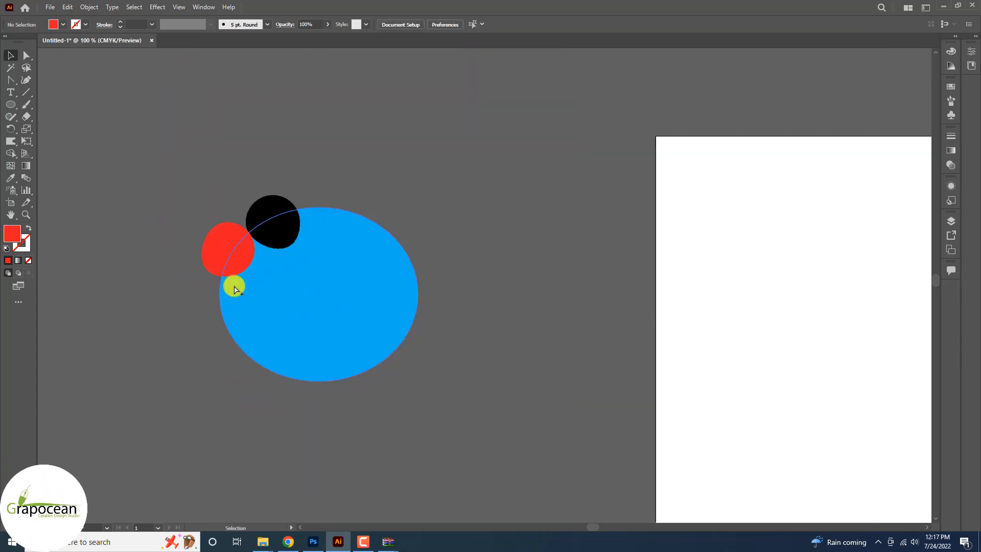
{"action": "left_click_drag", "start_coordinate": [257, 236], "coordinate": [225, 311]}
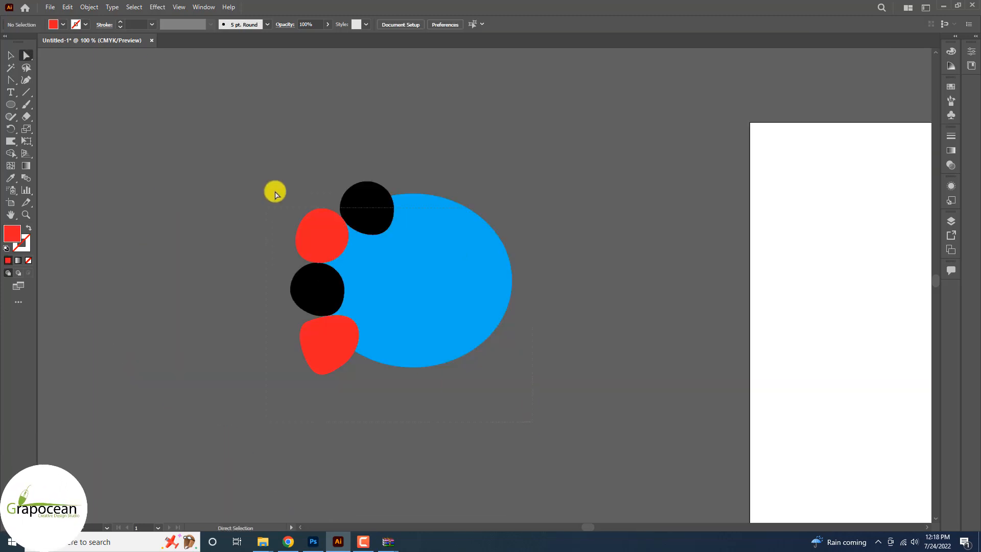
- Subtract the black and red blobs from the blue ellipse with the Shape Builder, leaving scalloped cut-outs along its left edge
{"action": "left_click_drag", "start_coordinate": [274, 191], "coordinate": [274, 191]}
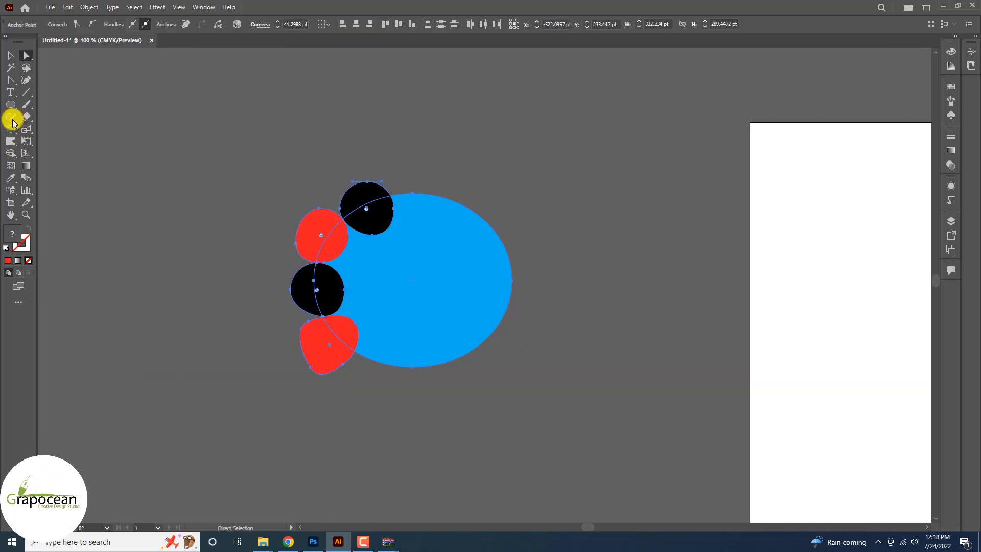
{"action": "left_click", "coordinate": [12, 152]}
{"action": "left_click", "coordinate": [368, 210], "text": "alt"}
{"action": "left_click", "coordinate": [369, 194], "text": "alt"}
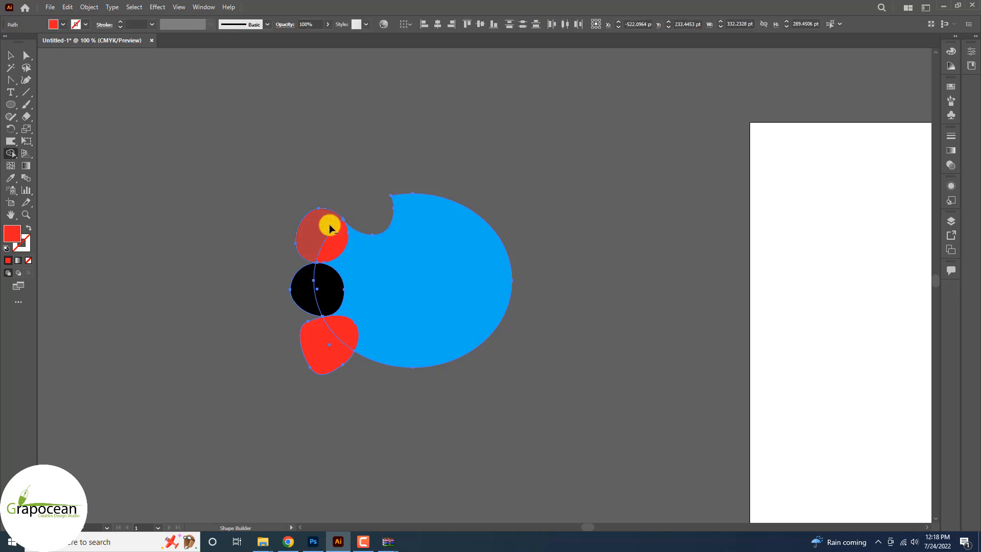
{"action": "left_click", "coordinate": [327, 228], "text": "alt"}
{"action": "left_click", "coordinate": [323, 283], "text": "alt"}
{"action": "left_click", "coordinate": [301, 289], "text": "alt"}
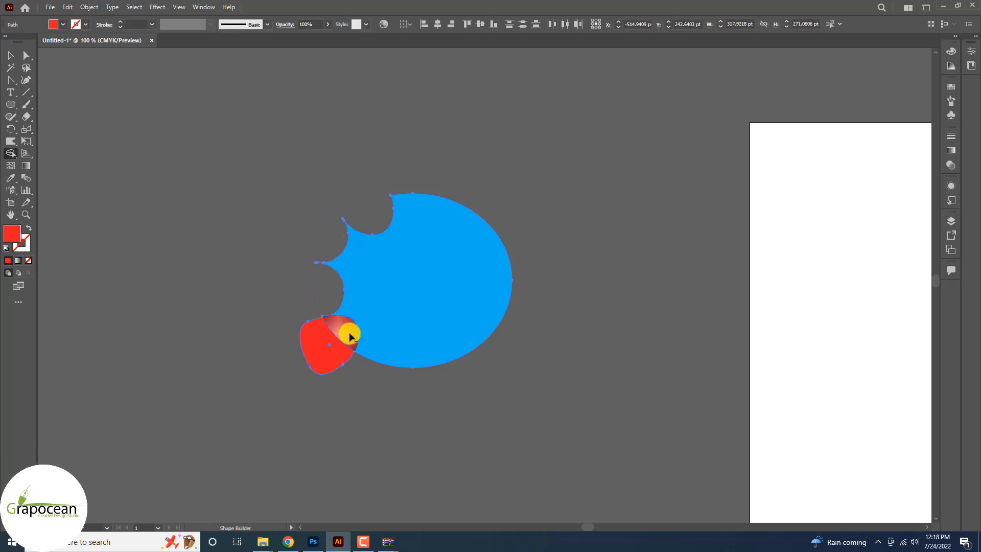
{"action": "left_click", "coordinate": [11, 55]}
{"action": "left_click", "coordinate": [241, 229]}
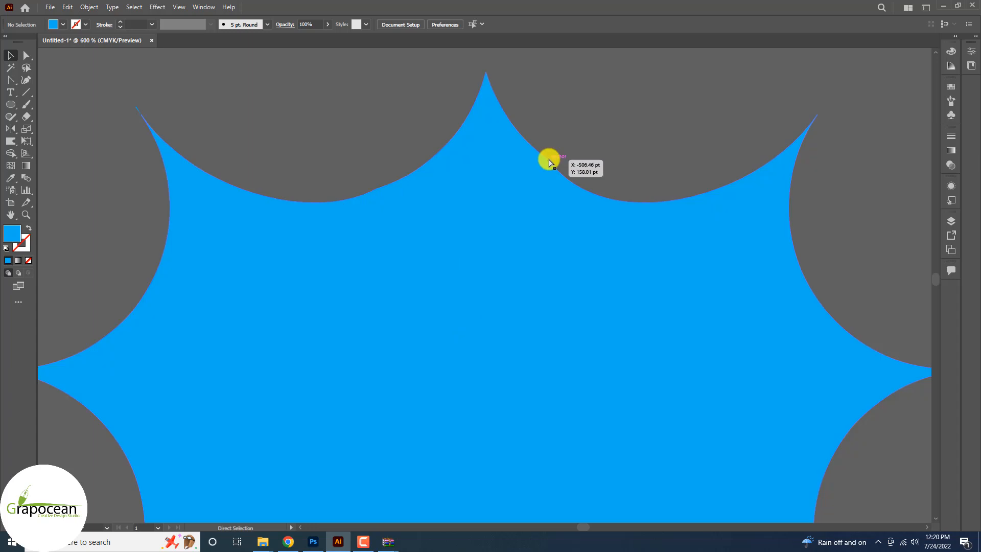
- Adjust the anchor point on the curve just right of the top spike to smooth the scallop
{"action": "left_click", "coordinate": [549, 161]}
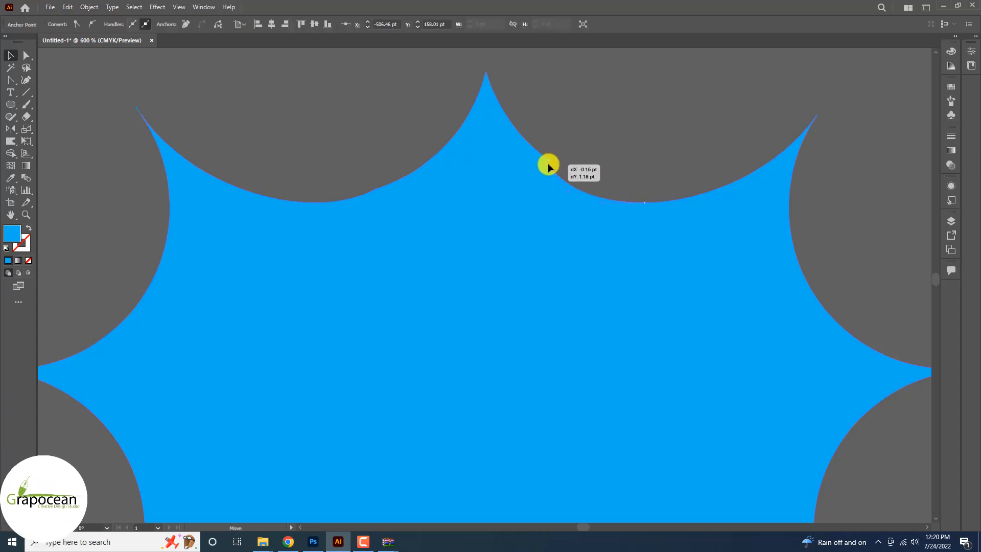
{"action": "scroll", "coordinate": [551, 165], "scroll_direction": "up", "scroll_amount": 5}
{"action": "mouse_move", "coordinate": [537, 176]}
{"action": "left_mouse_down"}
{"action": "mouse_move", "coordinate": [542, 162]}
{"action": "mouse_move", "coordinate": [534, 161]}
{"action": "left_mouse_up"}
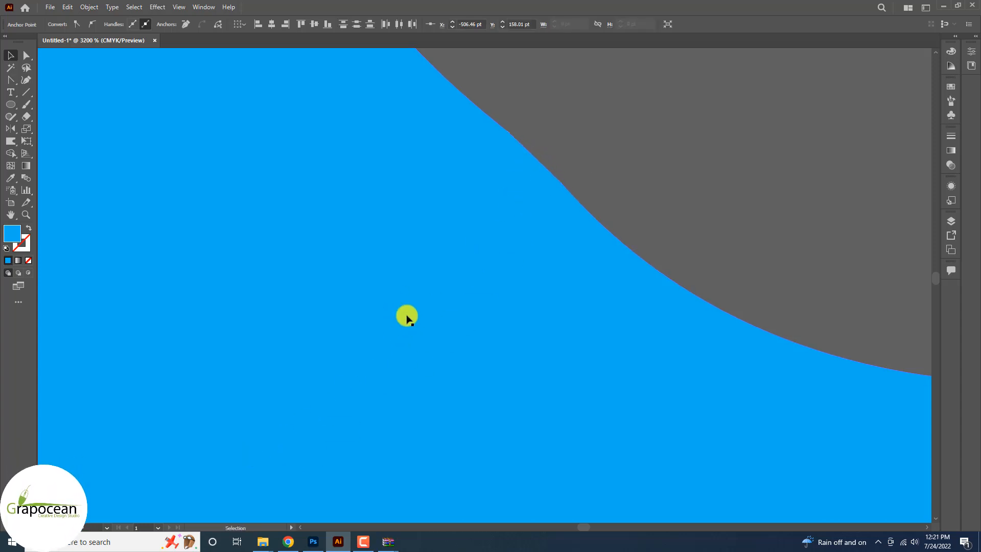
{"action": "scroll", "coordinate": [543, 239], "scroll_direction": "down", "scroll_amount": 7}
{"action": "left_click", "coordinate": [532, 190]}
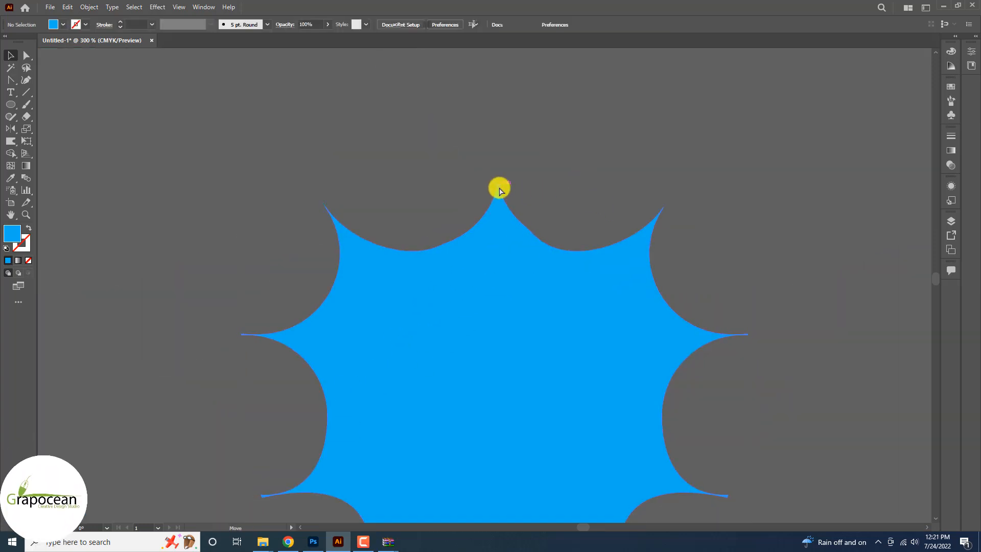
- Lengthen the blue shape's top spike by moving its tip anchor point upward
{"action": "left_click", "coordinate": [499, 188]}
{"action": "left_click_drag", "start_coordinate": [500, 190], "coordinate": [493, 152]}
{"action": "left_click", "coordinate": [542, 188]}
{"action": "scroll", "coordinate": [537, 196], "scroll_direction": "down", "scroll_amount": 2}
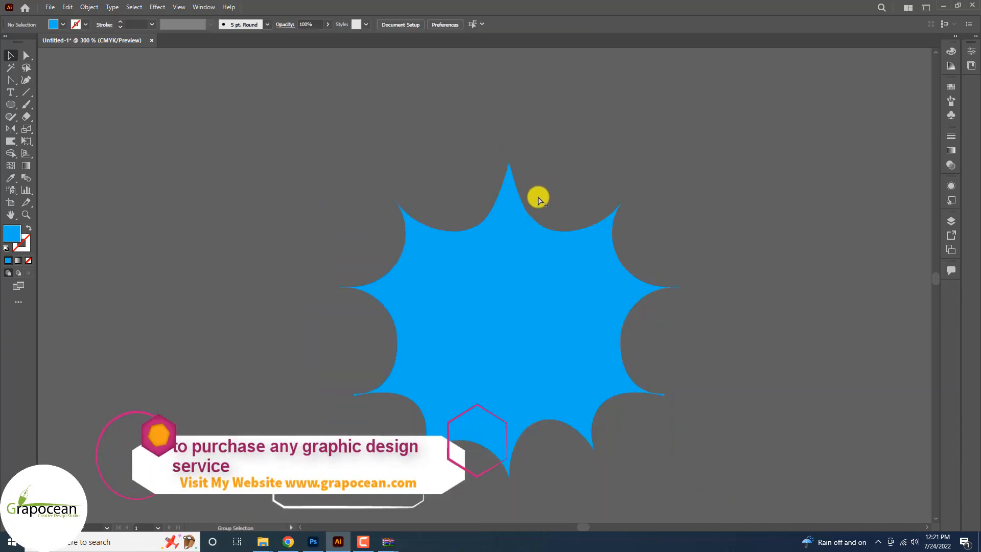
{"action": "scroll", "coordinate": [381, 357], "scroll_direction": "up", "scroll_amount": 3}
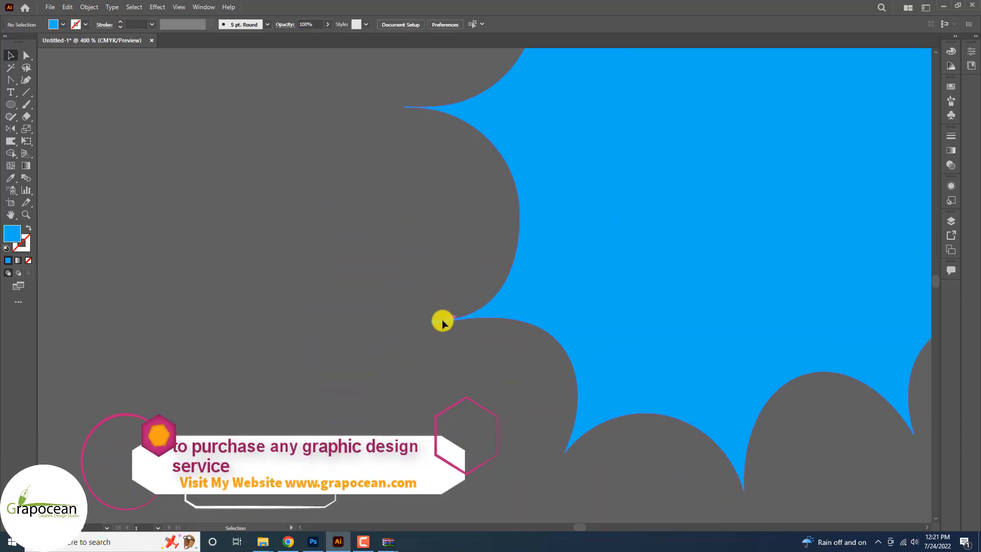
- Trim the thin tips of the blue burst's side spikes with the Eraser, then deselect the shape
{"action": "left_click", "coordinate": [443, 320]}
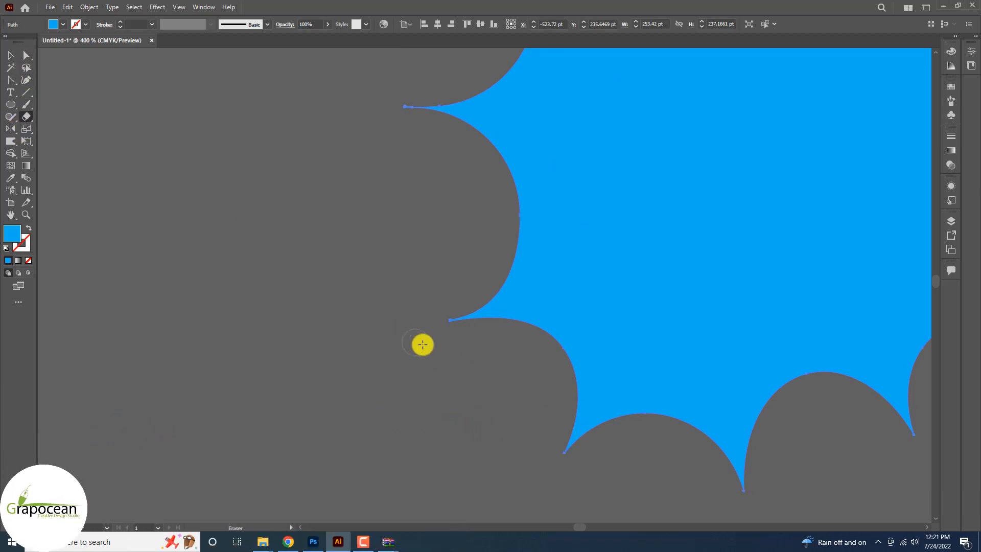
{"action": "left_click_drag", "start_coordinate": [407, 95], "coordinate": [263, 110]}
{"action": "scroll", "coordinate": [552, 461], "scroll_direction": "down", "scroll_amount": 2}
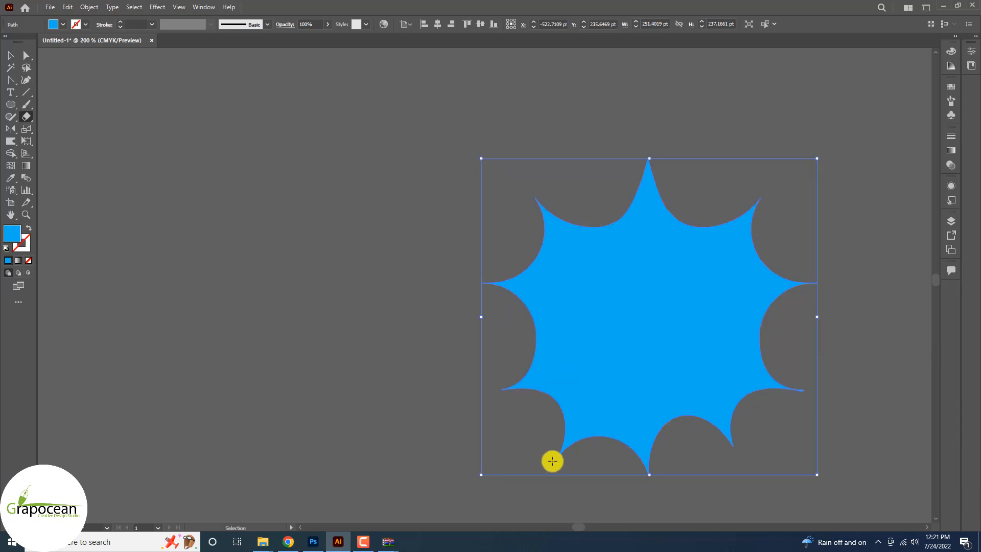
{"action": "scroll", "coordinate": [755, 457], "scroll_direction": "up", "scroll_amount": 2}
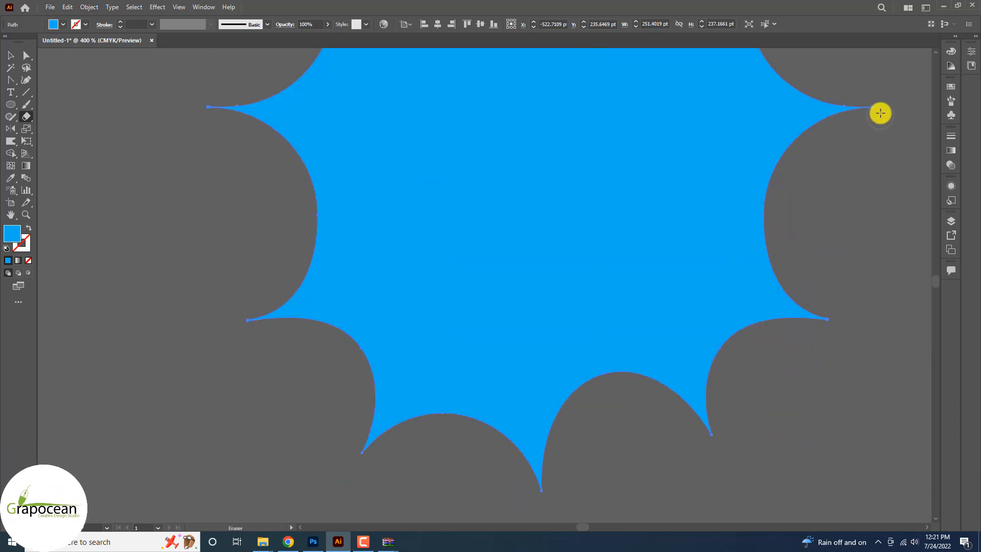
{"action": "scroll", "coordinate": [788, 240], "scroll_direction": "down", "scroll_amount": 2}
{"action": "scroll", "coordinate": [762, 199], "scroll_direction": "up", "scroll_amount": 3}
{"action": "left_click_drag", "start_coordinate": [762, 199], "coordinate": [746, 199]}
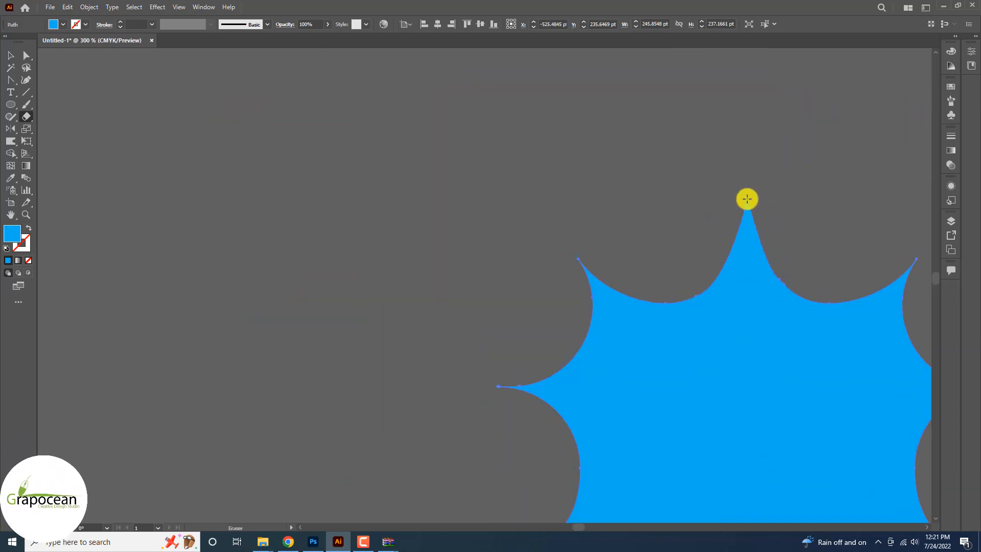
{"action": "key", "text": "ctrl+z"}
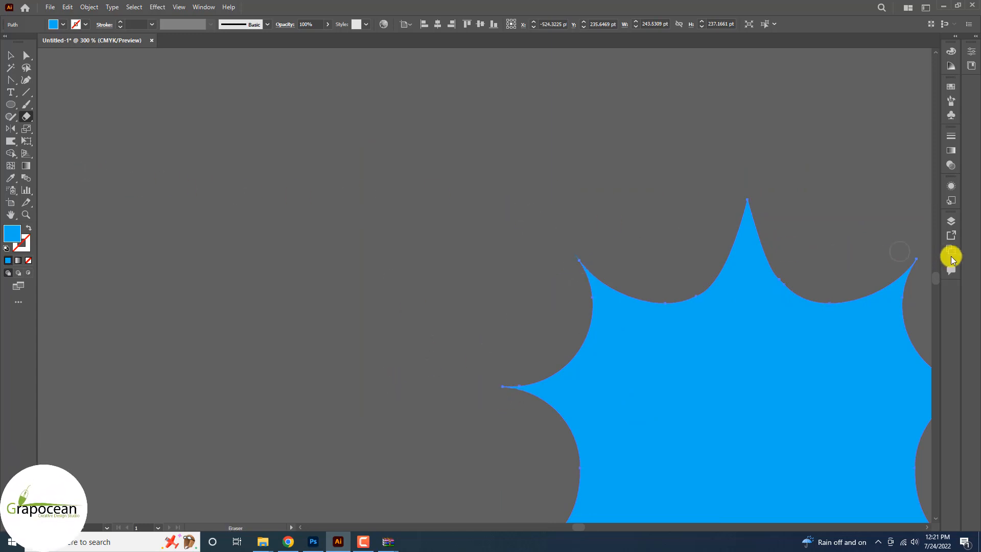
{"action": "left_click", "coordinate": [10, 55]}
{"action": "left_click", "coordinate": [212, 265]}
{"action": "scroll", "coordinate": [213, 265], "scroll_direction": "down", "scroll_amount": 8}
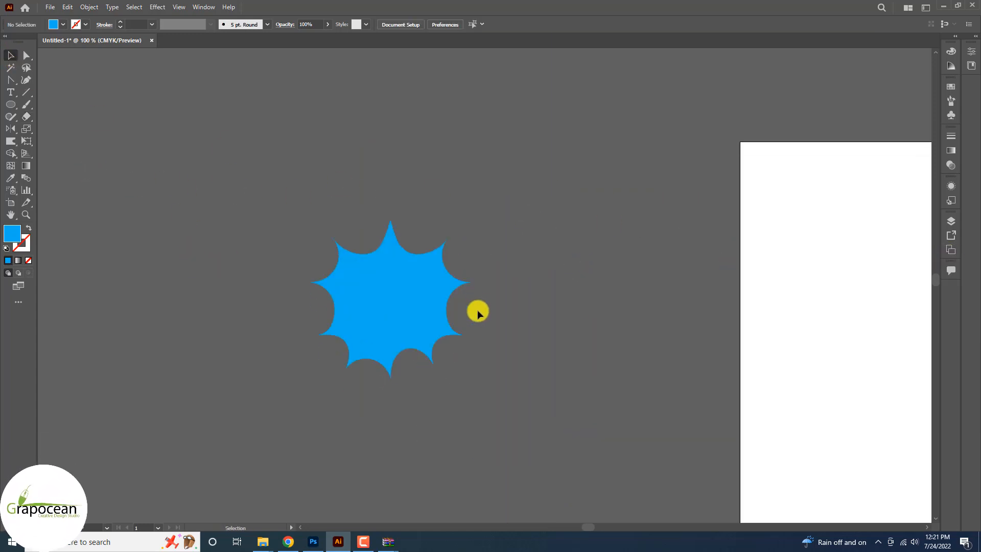
- Bring the blue burst into the Bill Board Banner document in Photoshop as a smart object, placed over the chair's left side
{"action": "scroll", "coordinate": [451, 331], "scroll_direction": "up", "scroll_amount": 3}
{"action": "left_click_drag", "start_coordinate": [412, 267], "coordinate": [375, 426]}
{"action": "left_click_drag", "start_coordinate": [245, 235], "coordinate": [252, 232]}
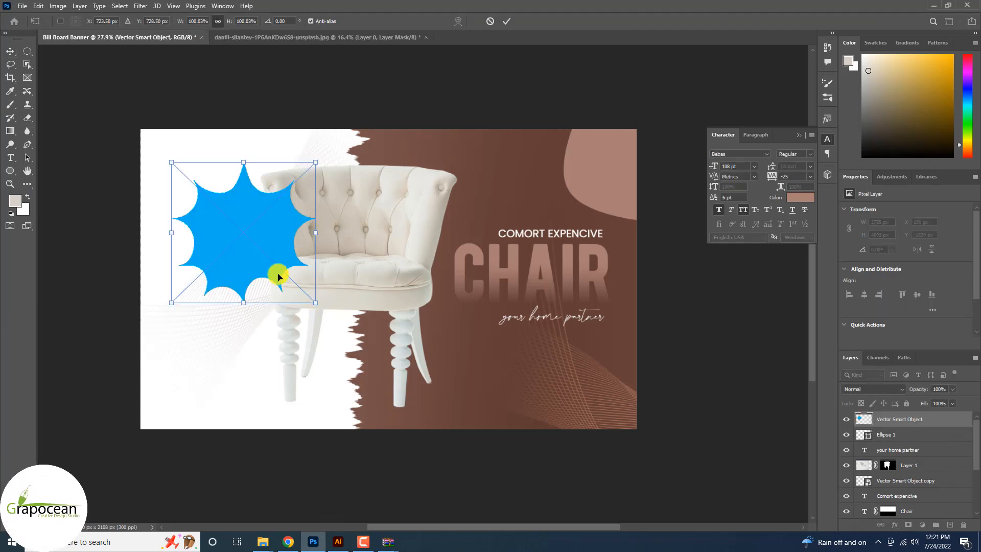
{"action": "key", "text": "Return"}
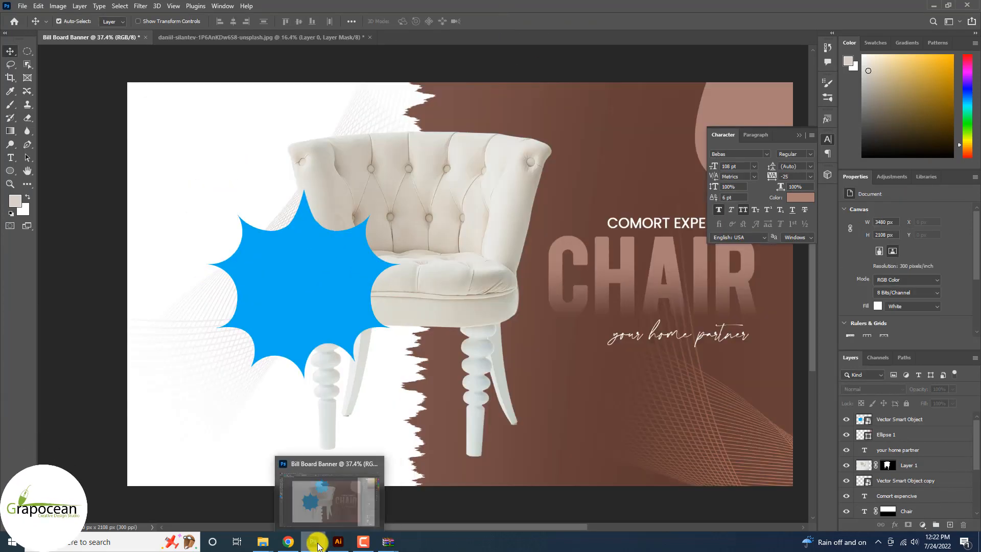
- Switch back to Illustrator and draw a tall blue ellipse about 115 by 195 pt beside the burst
{"action": "left_click", "coordinate": [337, 541]}
{"action": "left_click", "coordinate": [272, 296]}
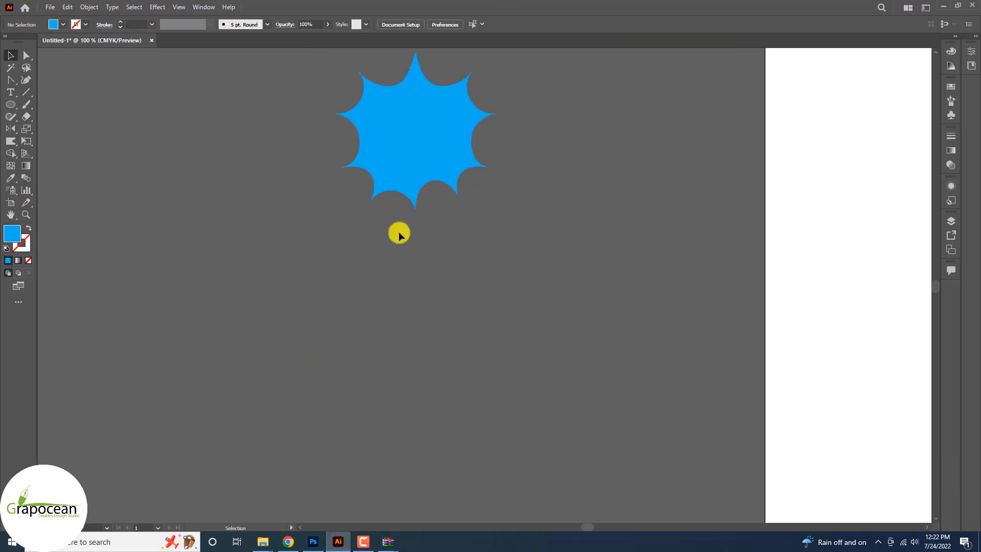
{"action": "scroll", "coordinate": [358, 225], "scroll_direction": "up", "scroll_amount": 3}
{"action": "left_click", "coordinate": [13, 77]}
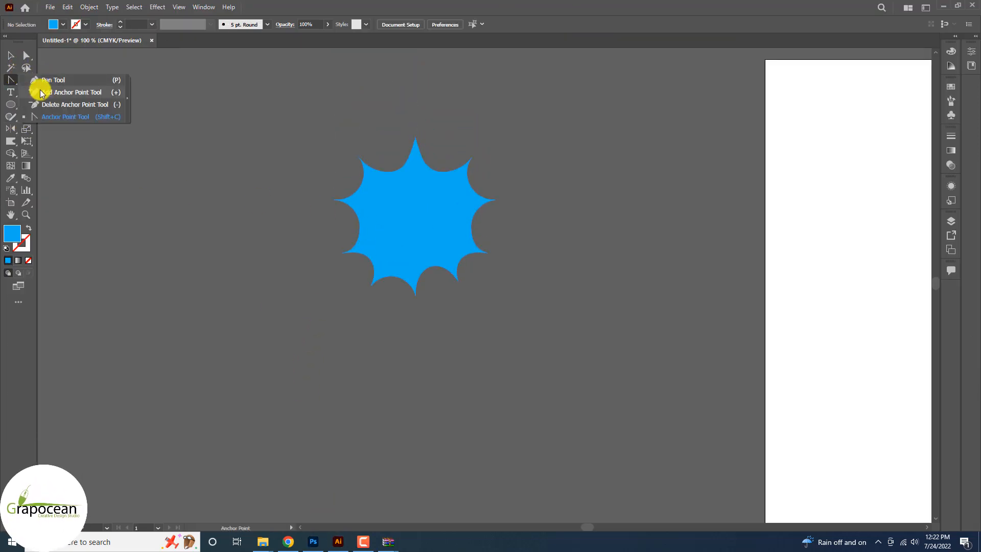
{"action": "left_click", "coordinate": [10, 105]}
{"action": "left_click", "coordinate": [57, 128]}
{"action": "left_click_drag", "start_coordinate": [168, 103], "coordinate": [243, 232]}
- Convert the ellipse's bottom anchor point to a sharp corner with the Anchor Point tool
{"action": "left_click", "coordinate": [26, 55]}
{"action": "left_click", "coordinate": [10, 80]}
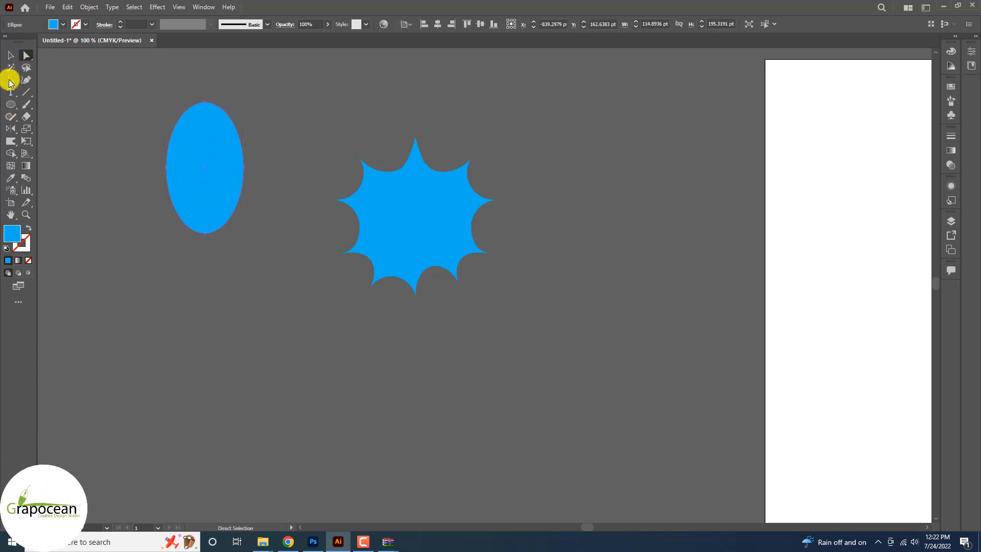
{"action": "left_click", "coordinate": [205, 232]}
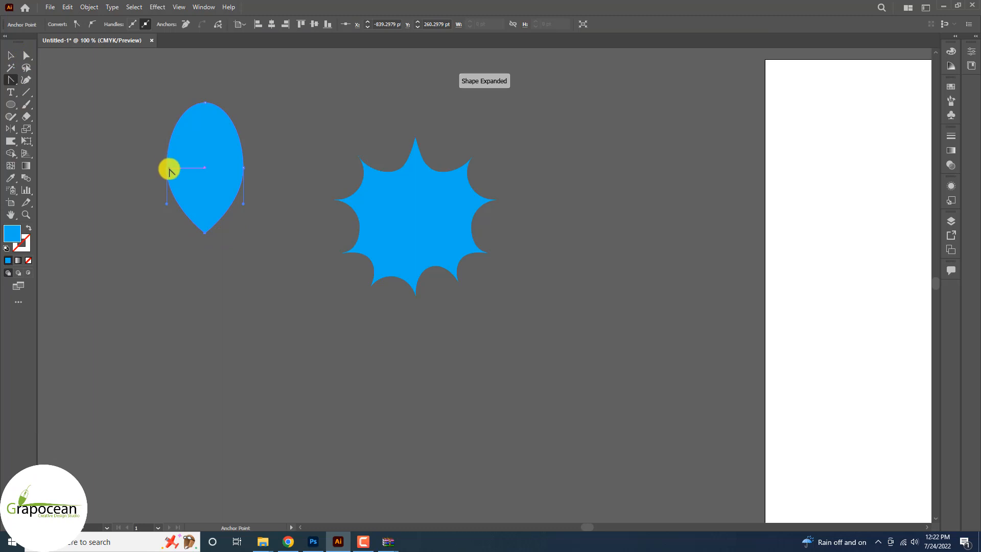
{"action": "left_click_drag", "start_coordinate": [167, 168], "coordinate": [169, 149]}
{"action": "key", "text": "ctrl+z"}
{"action": "key", "text": "ctrl+z"}
{"action": "key", "text": "ctrl+z"}
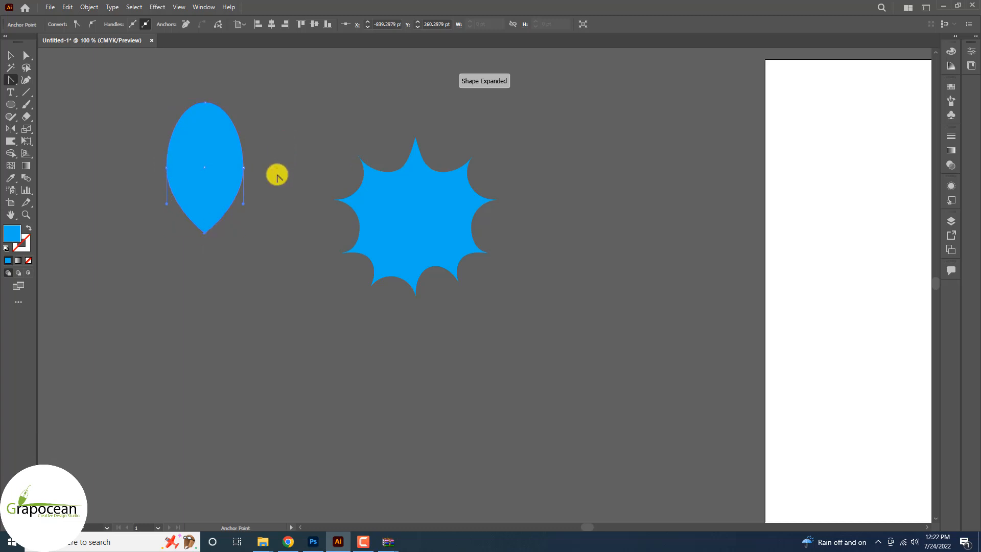
- Raise the pointed ellipse's two side anchor points together to form a teardrop with a rounded top
{"action": "left_click", "coordinate": [26, 54]}
{"action": "left_click_drag", "start_coordinate": [148, 152], "coordinate": [293, 185]}
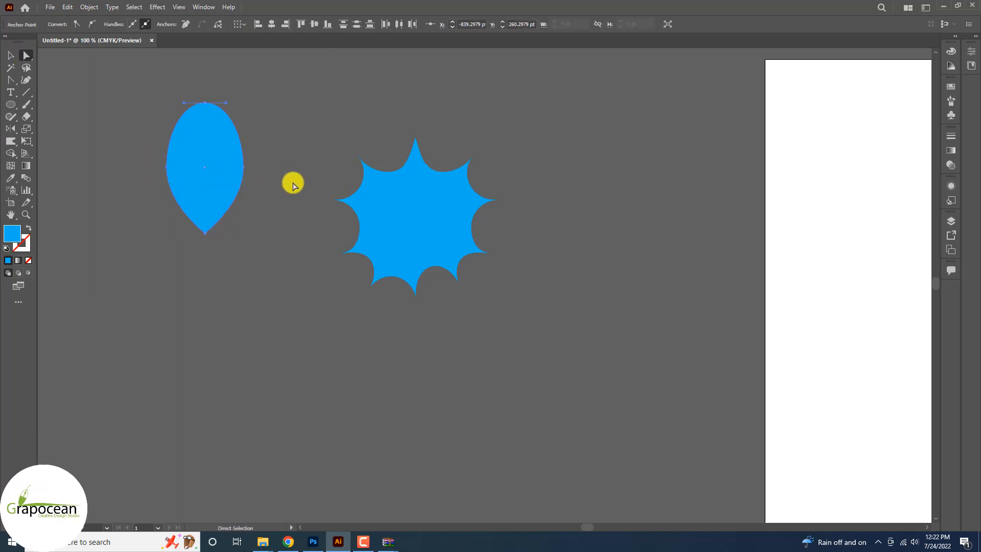
{"action": "key", "text": "shift+Up"}
{"action": "key", "text": "shift+Up"}
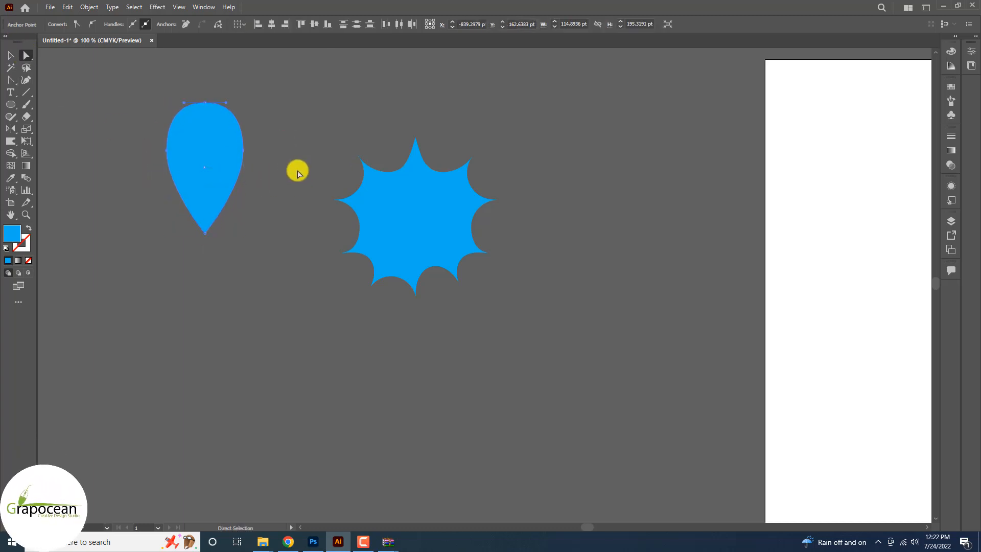
{"action": "key", "text": "Up"}
{"action": "key", "text": "Up"}
{"action": "key", "text": "Up"}
{"action": "key", "text": "Left"}
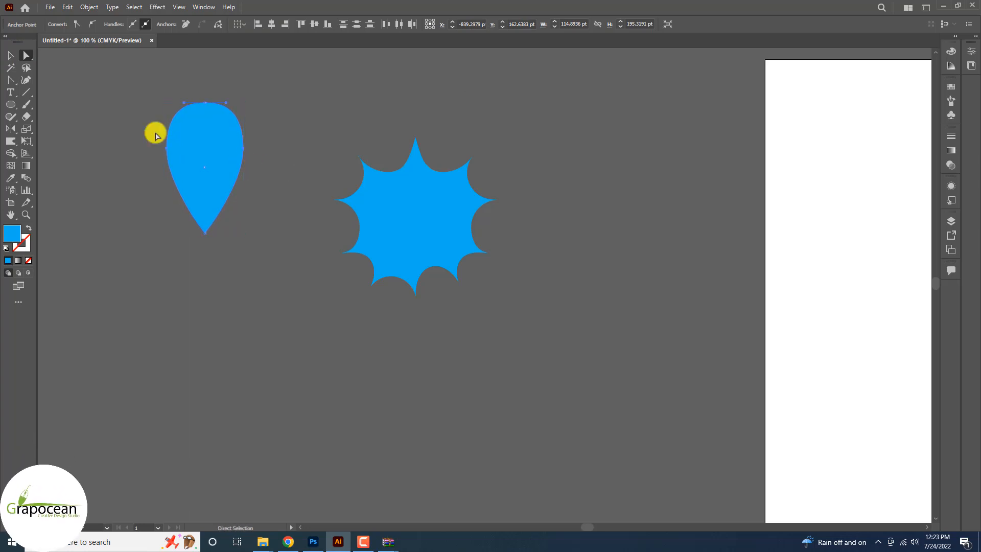
- Place the teardrop in the Photoshop banner at 53.96% width and 71.15% height, and line it up with the burst's upper-left spike
{"action": "left_click", "coordinate": [11, 55]}
{"action": "left_click_drag", "start_coordinate": [246, 168], "coordinate": [270, 253]}
{"action": "left_click", "coordinate": [94, 182]}
{"action": "left_click_drag", "start_coordinate": [251, 193], "coordinate": [256, 243]}
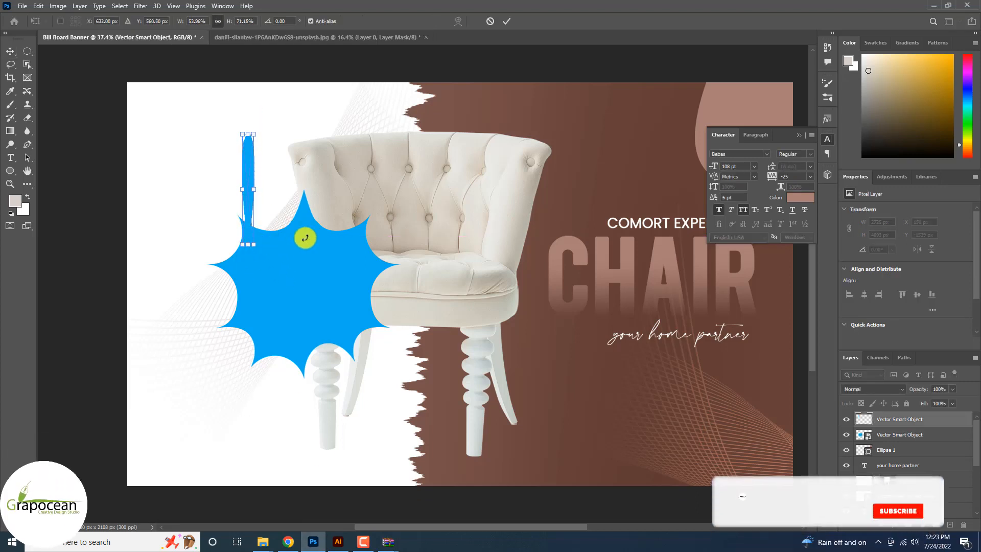
{"action": "left_click", "coordinate": [506, 21]}
{"action": "left_click_drag", "start_coordinate": [316, 294], "coordinate": [334, 314]}
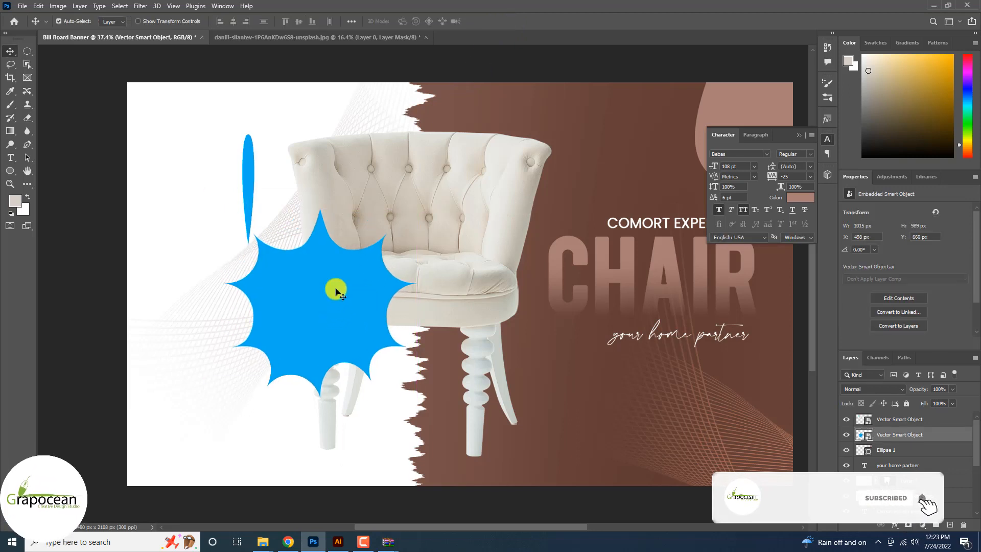
{"action": "left_click_drag", "start_coordinate": [253, 188], "coordinate": [266, 182]}
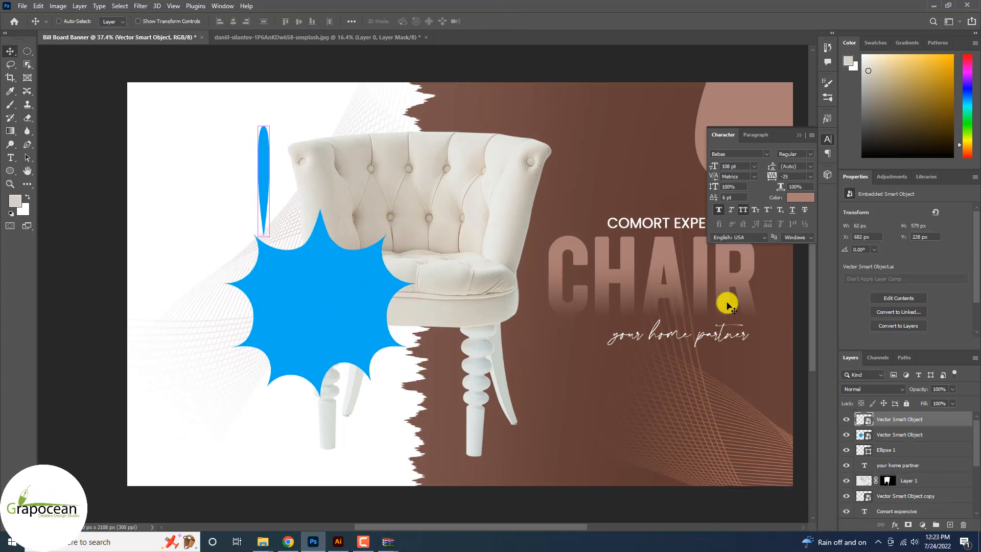
- Apply a Color Overlay in salmon pink #f98888 to the thin teardrop layer, without an Inner Shadow
{"action": "right_click", "coordinate": [899, 419]}
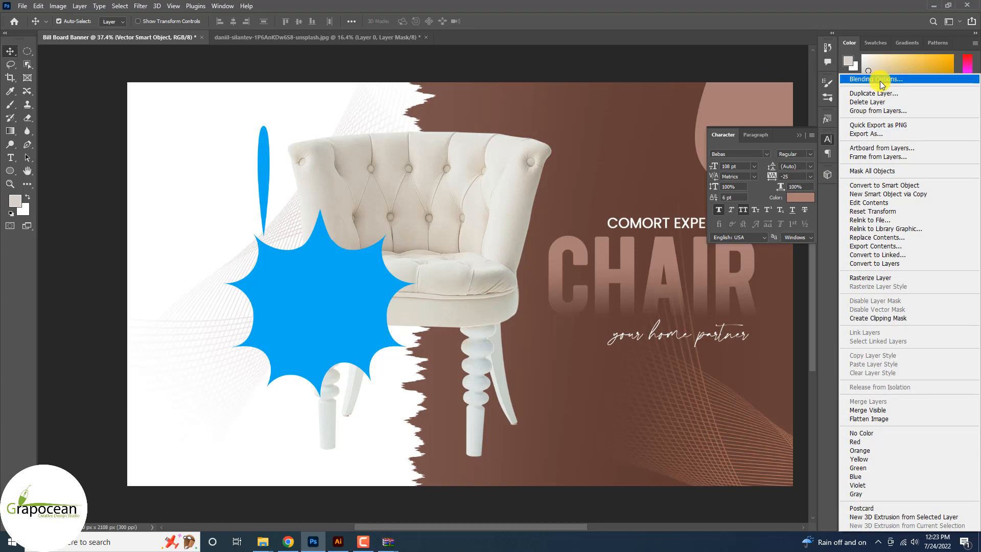
{"action": "left_click", "coordinate": [879, 80]}
{"action": "left_click", "coordinate": [607, 367]}
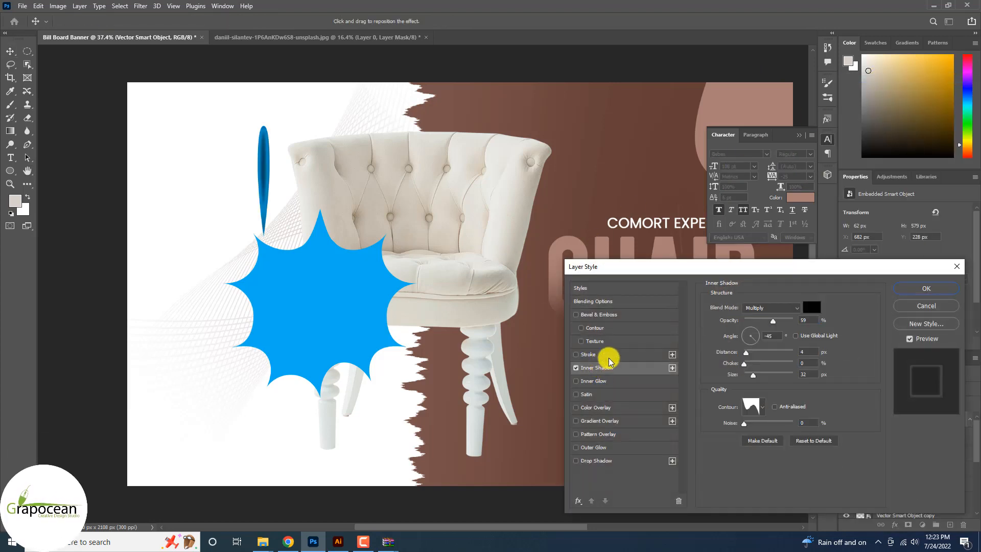
{"action": "left_click", "coordinate": [576, 367]}
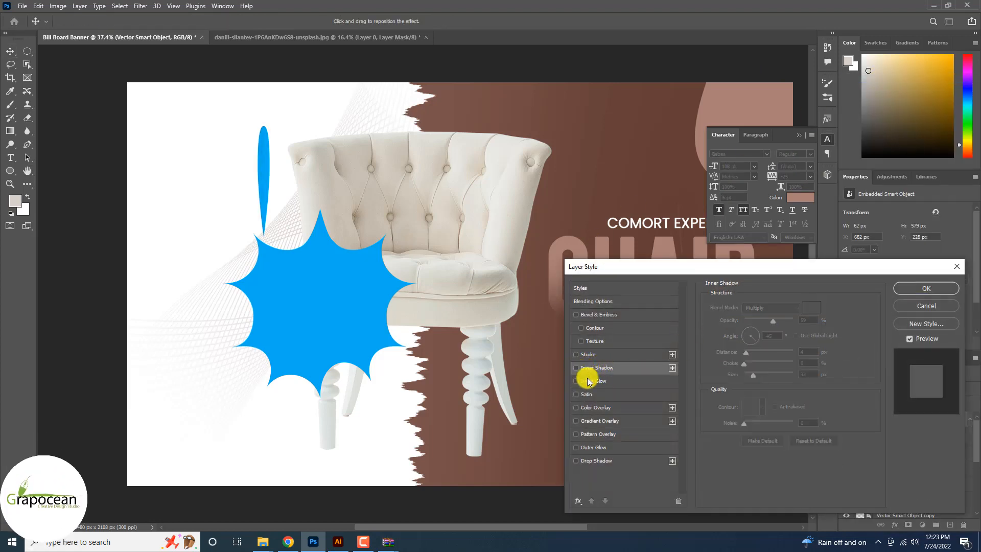
{"action": "left_click", "coordinate": [603, 407]}
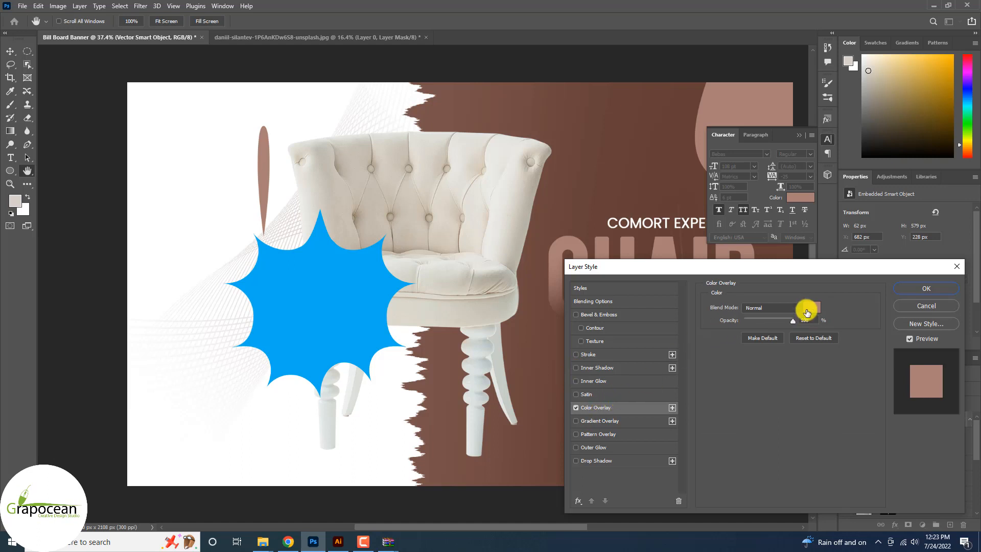
{"action": "left_click", "coordinate": [808, 308]}
{"action": "left_click_drag", "start_coordinate": [854, 264], "coordinate": [852, 226]}
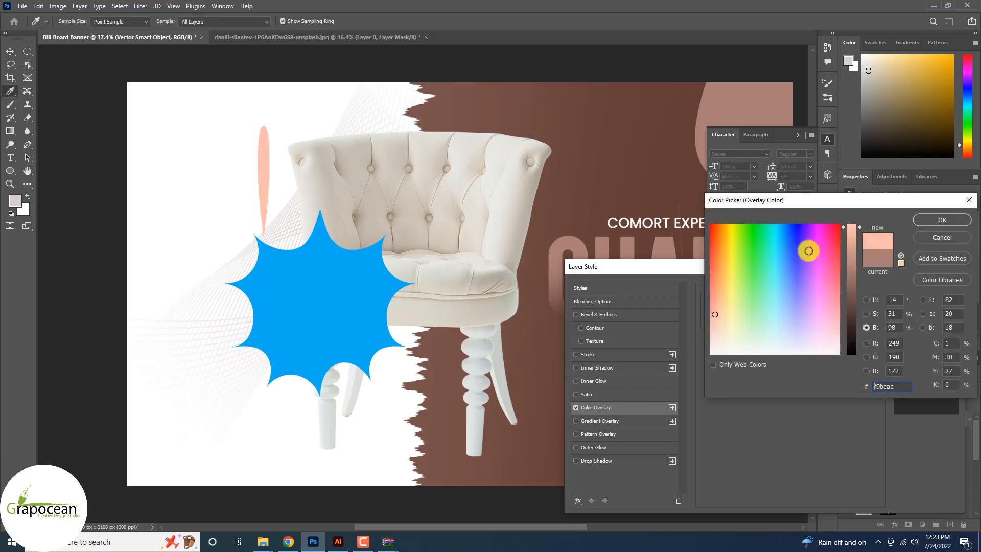
{"action": "left_click_drag", "start_coordinate": [731, 261], "coordinate": [728, 294]}
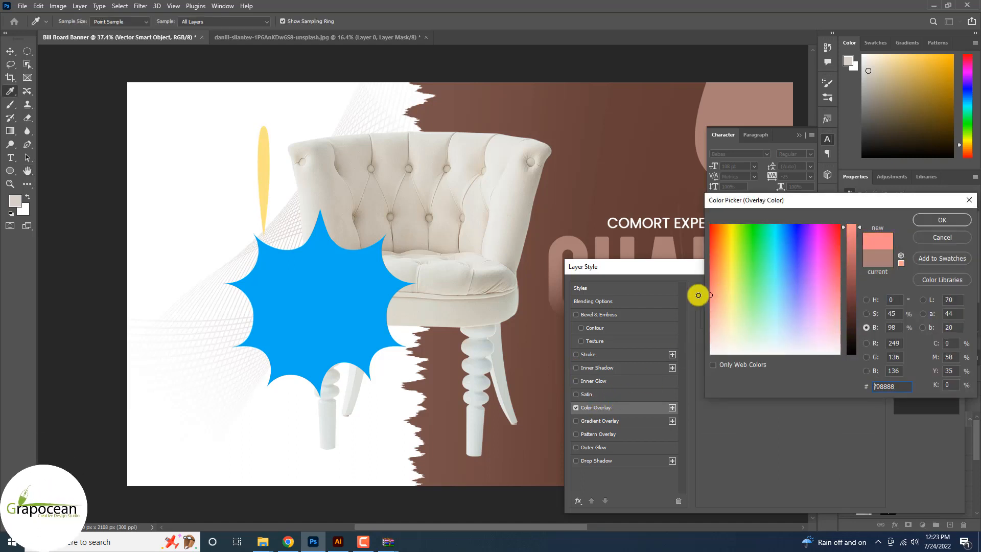
{"action": "left_click", "coordinate": [941, 220]}
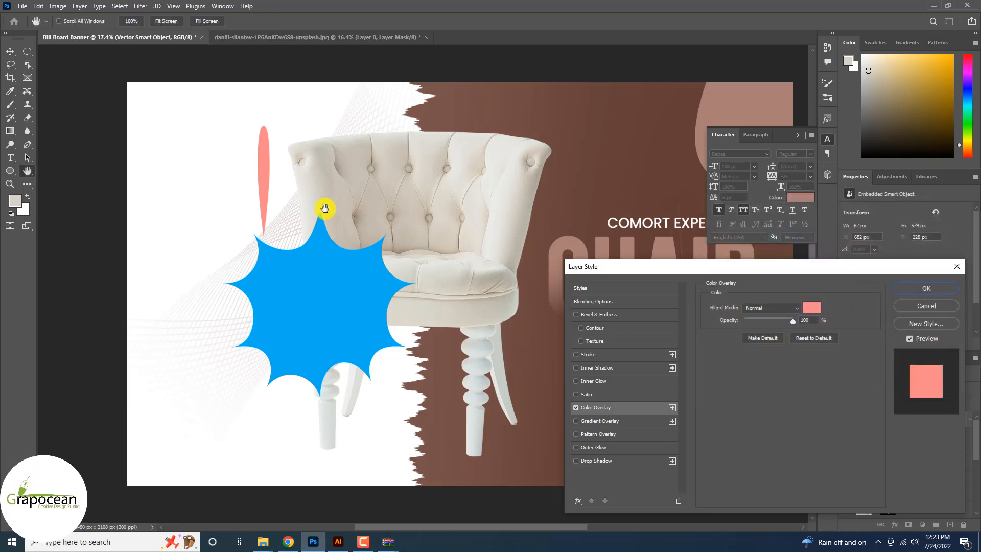
{"action": "left_click", "coordinate": [923, 291]}
- Tilt the pink teardrop and surround the burst with rotated, scaled copies as rays, turning the lower-left one to -131.34°
{"action": "key", "text": "ctrl+t"}
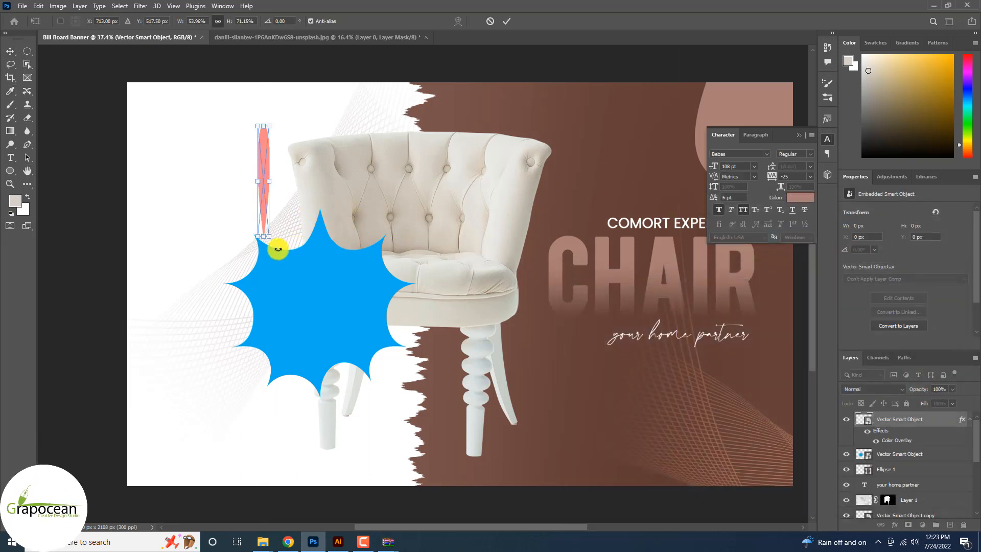
{"action": "left_click_drag", "start_coordinate": [278, 247], "coordinate": [237, 234]}
{"action": "scroll", "coordinate": [251, 168], "scroll_direction": "up", "scroll_amount": 2}
{"action": "left_click", "coordinate": [506, 21]}
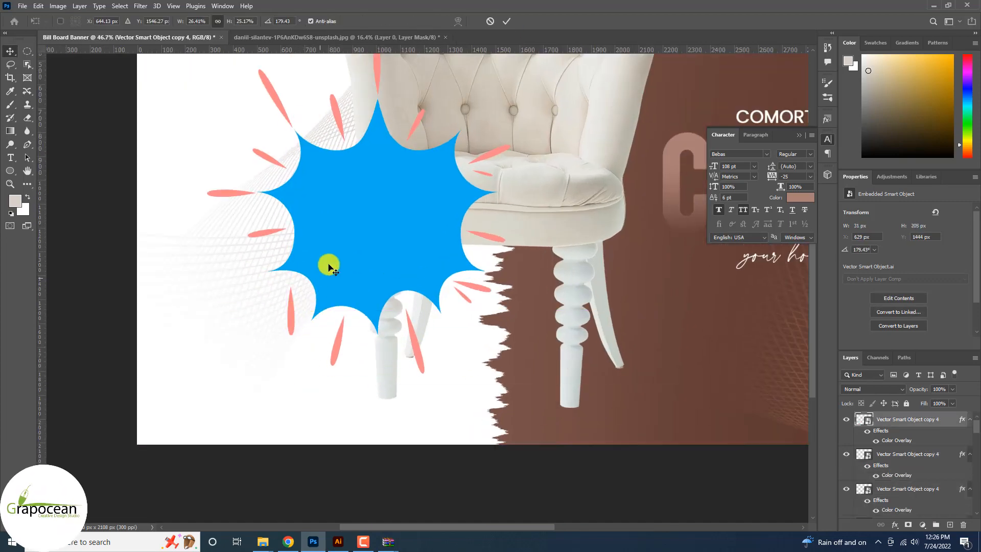
{"action": "left_click_drag", "start_coordinate": [329, 266], "coordinate": [334, 300]}
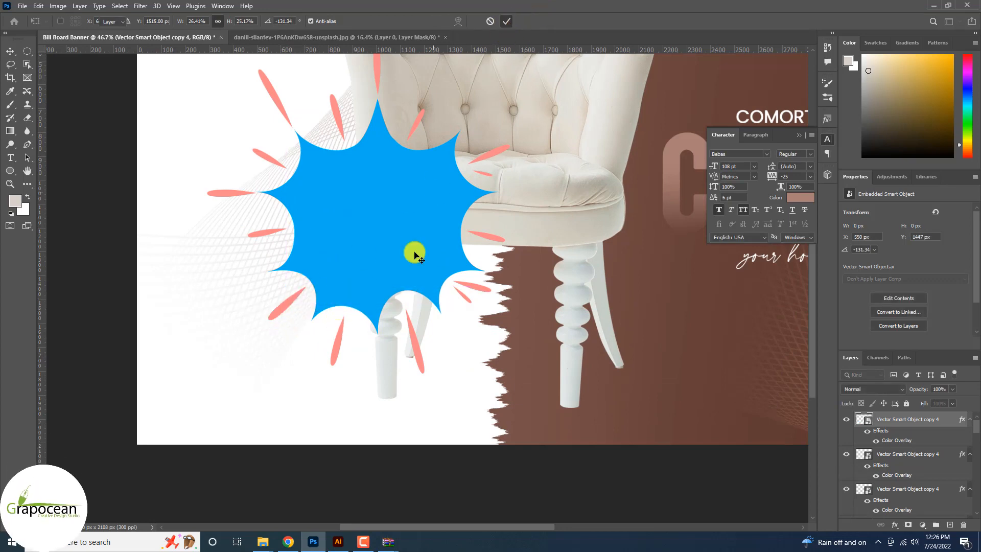
- Apply a Color Overlay to the blue burst layer in the same salmon pink as the rays
{"action": "scroll", "coordinate": [427, 282], "scroll_direction": "down", "scroll_amount": 6}
{"action": "scroll", "coordinate": [541, 266], "scroll_direction": "up", "scroll_amount": 3}
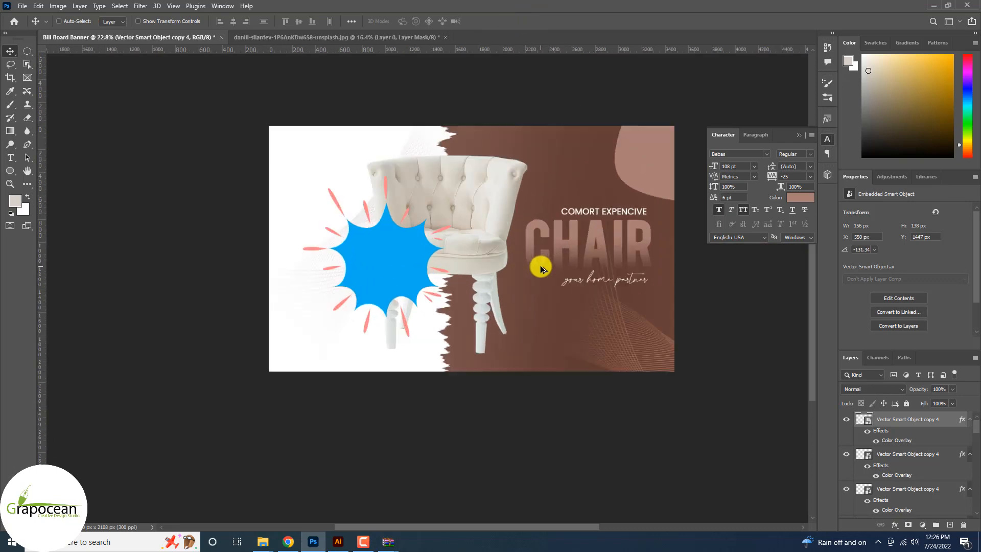
{"action": "left_click", "coordinate": [447, 265]}
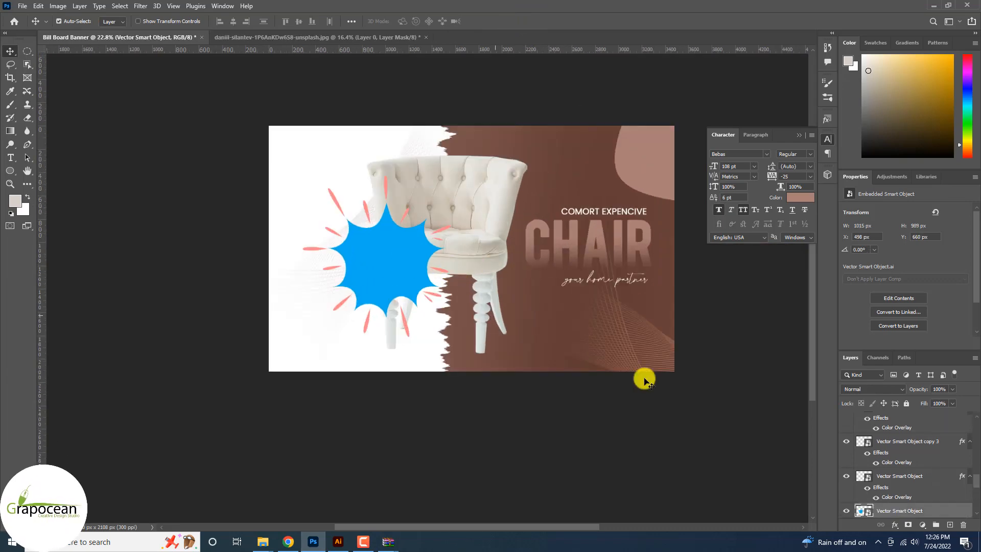
{"action": "right_click", "coordinate": [922, 512]}
{"action": "left_click", "coordinate": [875, 55]}
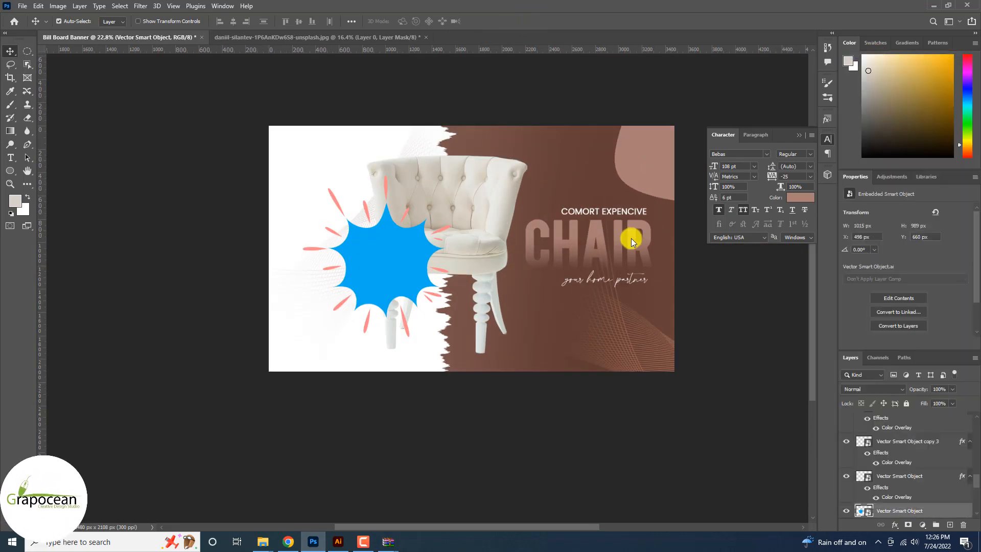
{"action": "left_click", "coordinate": [597, 408]}
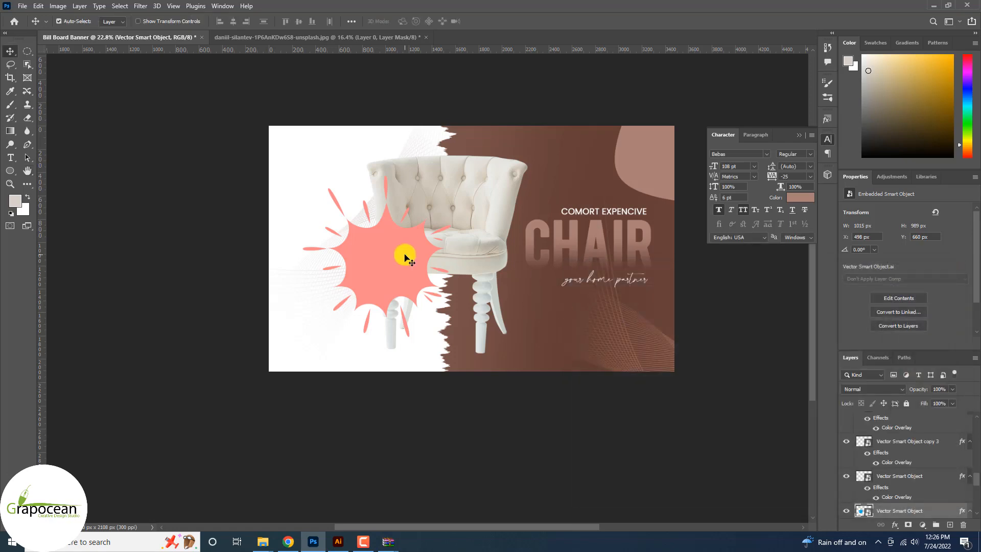
{"action": "scroll", "coordinate": [628, 329], "scroll_direction": "down", "scroll_amount": 3}
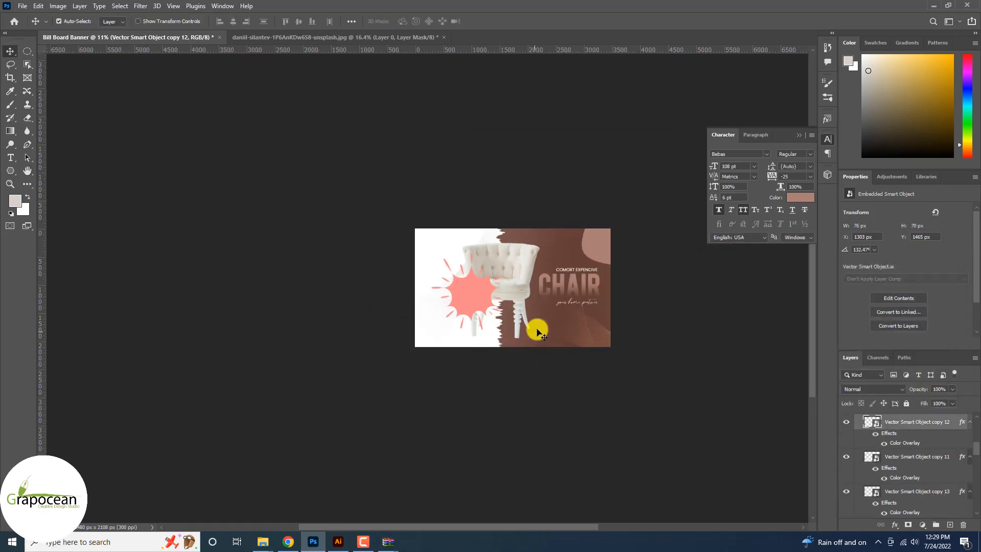
{"action": "scroll", "coordinate": [875, 417], "scroll_direction": "up", "scroll_amount": 5}
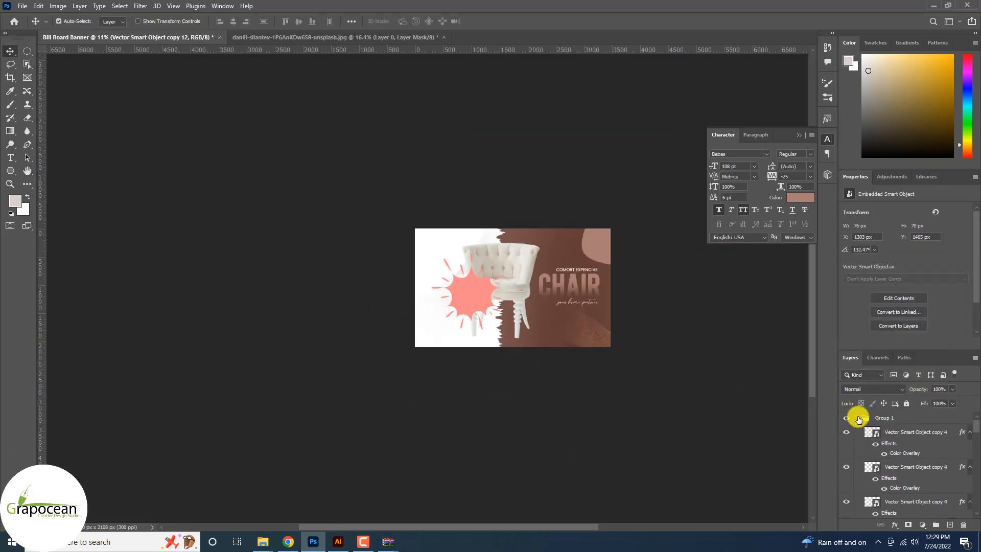
- Move the whole burst badge group down and slightly left beside the chair, and set auto-select to Group
{"action": "left_click", "coordinate": [858, 419]}
{"action": "scroll", "coordinate": [516, 304], "scroll_direction": "up", "scroll_amount": 3}
{"action": "scroll", "coordinate": [499, 320], "scroll_direction": "down", "scroll_amount": 1}
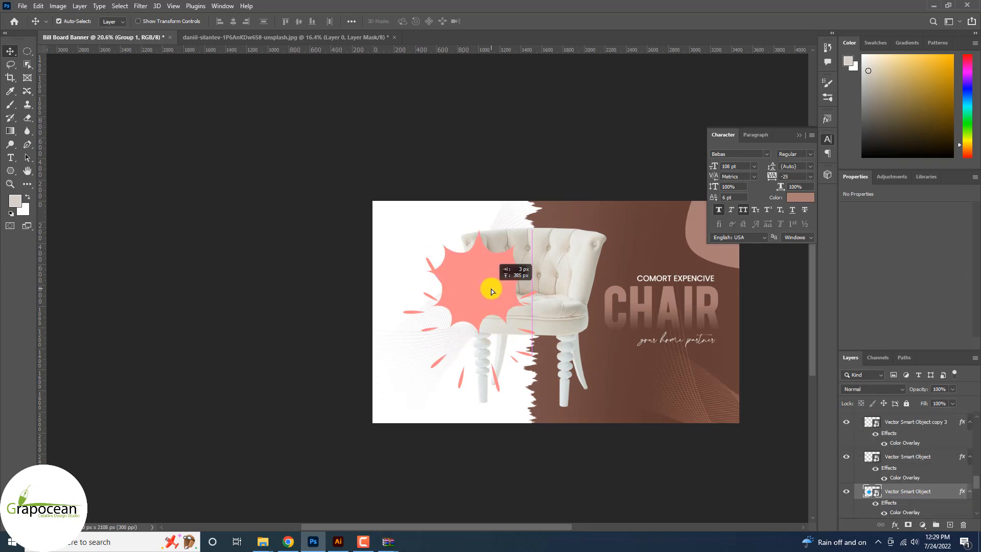
{"action": "left_click_drag", "start_coordinate": [491, 289], "coordinate": [475, 337]}
{"action": "left_click", "coordinate": [113, 22]}
{"action": "left_click", "coordinate": [110, 29]}
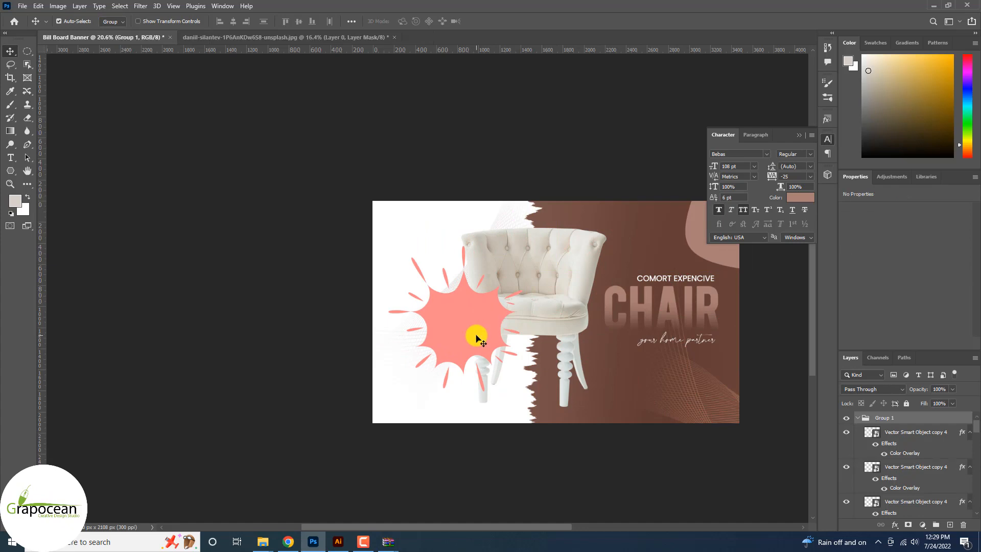
- Apply a smooth Inner Bevel to the burst group with depth 168%, size 24 px and soften 9 px
{"action": "key", "text": "z"}
{"action": "left_click", "coordinate": [454, 314]}
{"action": "left_click", "coordinate": [438, 308]}
{"action": "right_click", "coordinate": [912, 419]}
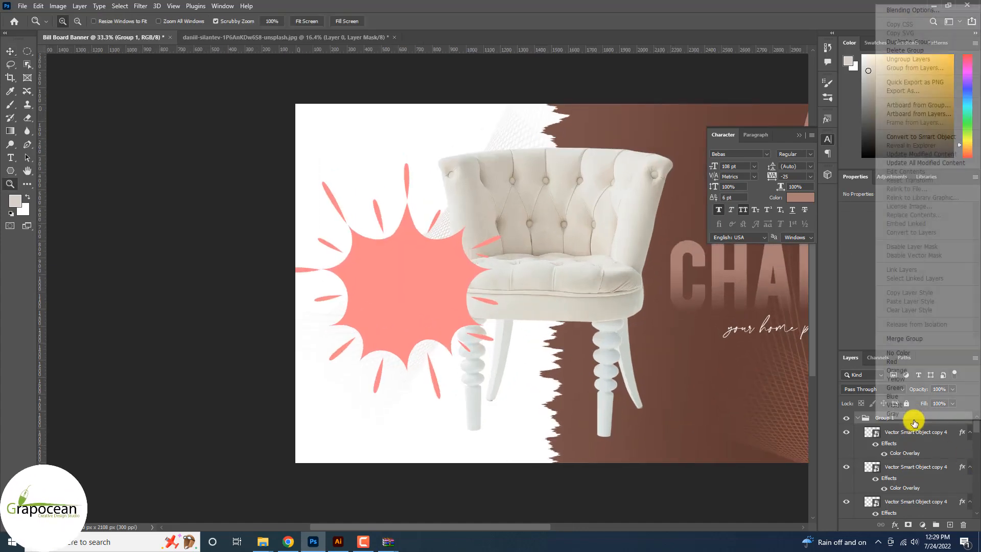
{"action": "left_click", "coordinate": [903, 10]}
{"action": "left_click", "coordinate": [612, 315]}
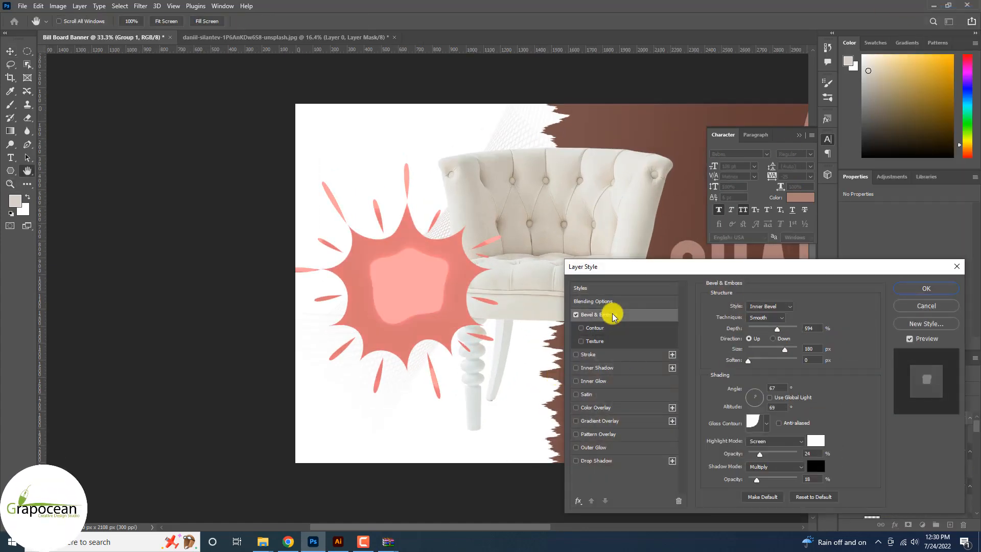
{"action": "mouse_move", "coordinate": [777, 331]}
{"action": "left_mouse_down"}
{"action": "mouse_move", "coordinate": [750, 324]}
{"action": "mouse_move", "coordinate": [760, 327]}
{"action": "mouse_move", "coordinate": [753, 352]}
{"action": "left_mouse_up"}
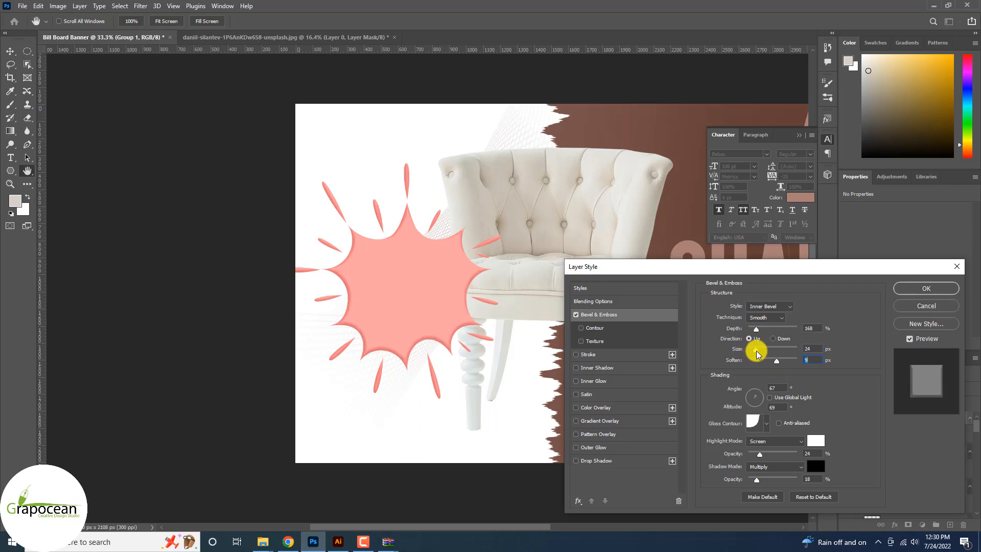
- Compare gloss contours for the burst's bevel, keep the original one, and refine the bevel with more softening and slightly less depth
{"action": "left_click", "coordinate": [766, 423]}
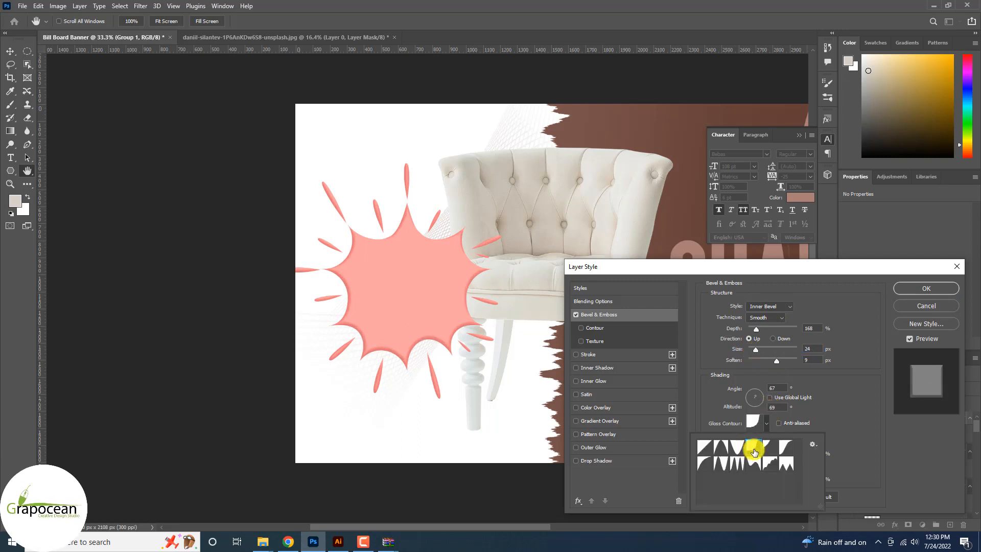
{"action": "left_click", "coordinate": [749, 449]}
{"action": "left_click", "coordinate": [735, 447]}
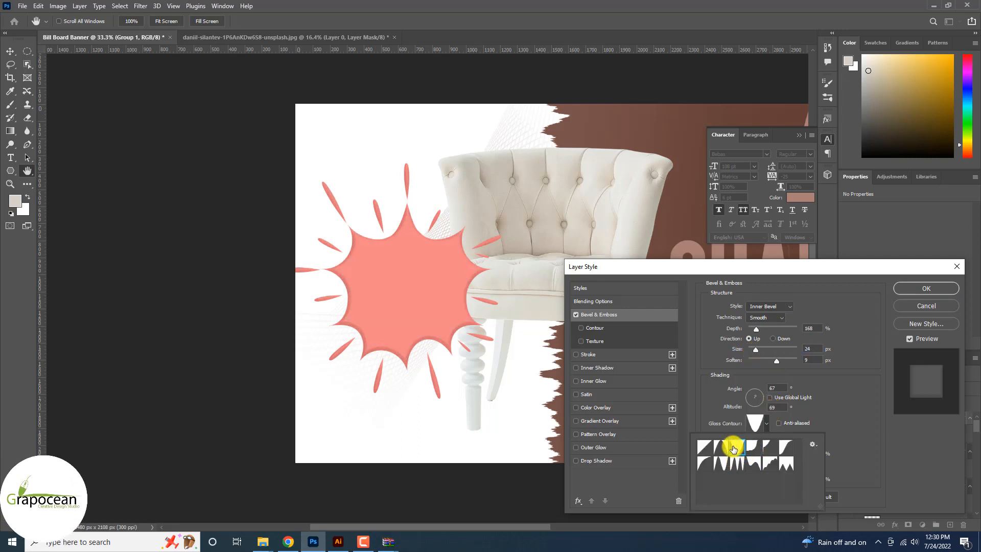
{"action": "left_click", "coordinate": [750, 448]}
{"action": "left_click_drag", "start_coordinate": [777, 363], "coordinate": [843, 359]}
{"action": "mouse_move", "coordinate": [757, 331]}
{"action": "left_mouse_down"}
{"action": "mouse_move", "coordinate": [744, 329]}
{"action": "mouse_move", "coordinate": [752, 331]}
{"action": "left_mouse_up"}
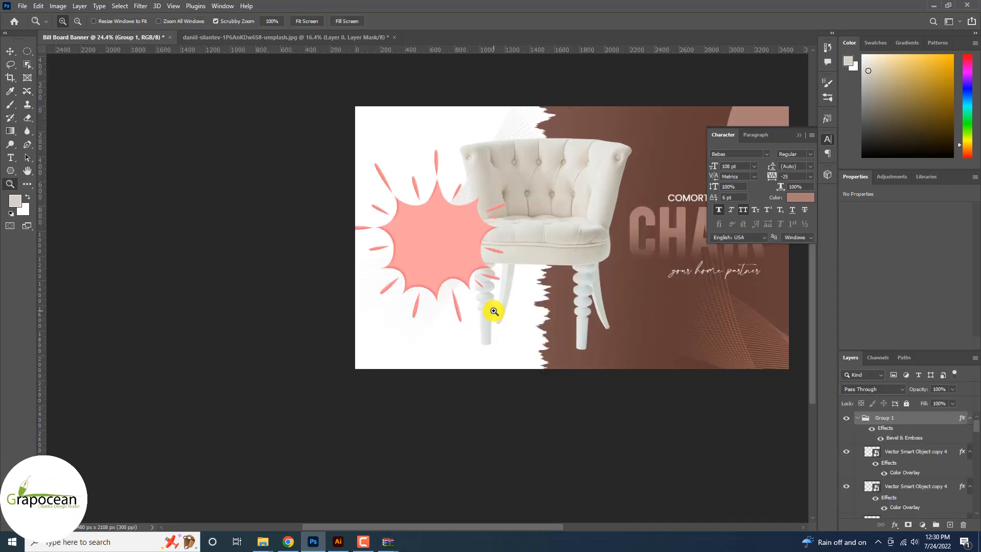
- Add the text "BEST" in Bebas at 108 pt on a new layer near the burst
{"action": "left_click", "coordinate": [11, 157]}
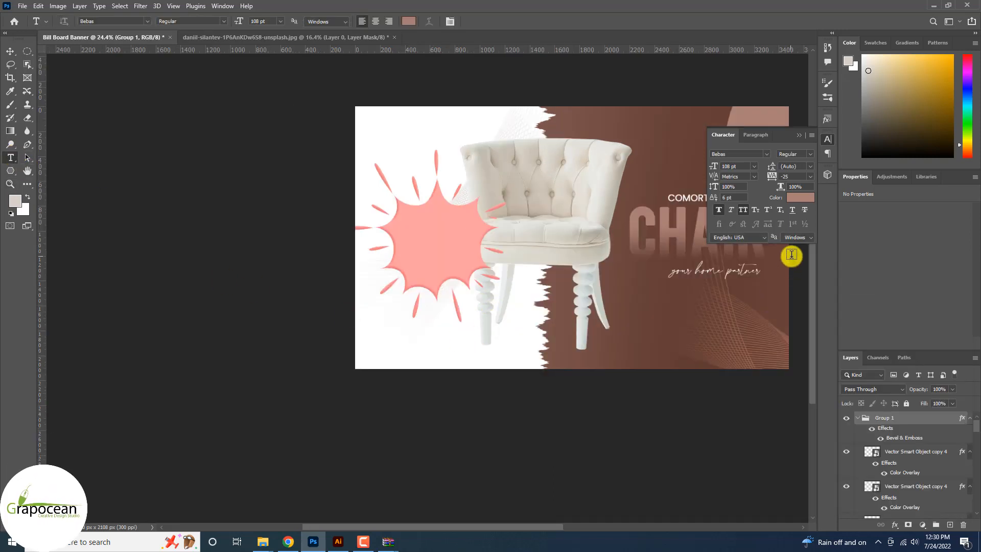
{"action": "left_click", "coordinate": [951, 525]}
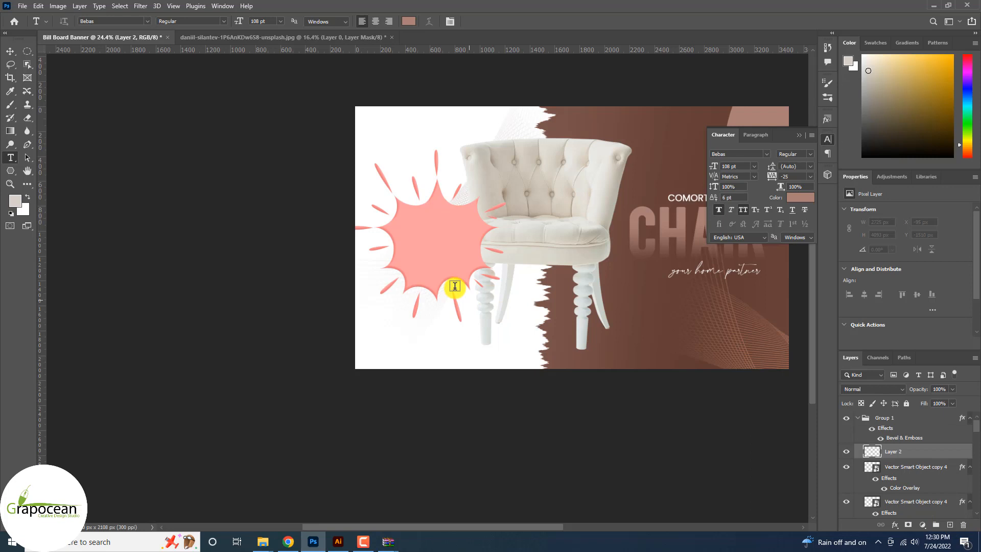
{"action": "left_click", "coordinate": [522, 289]}
{"action": "type", "text": "BES"}
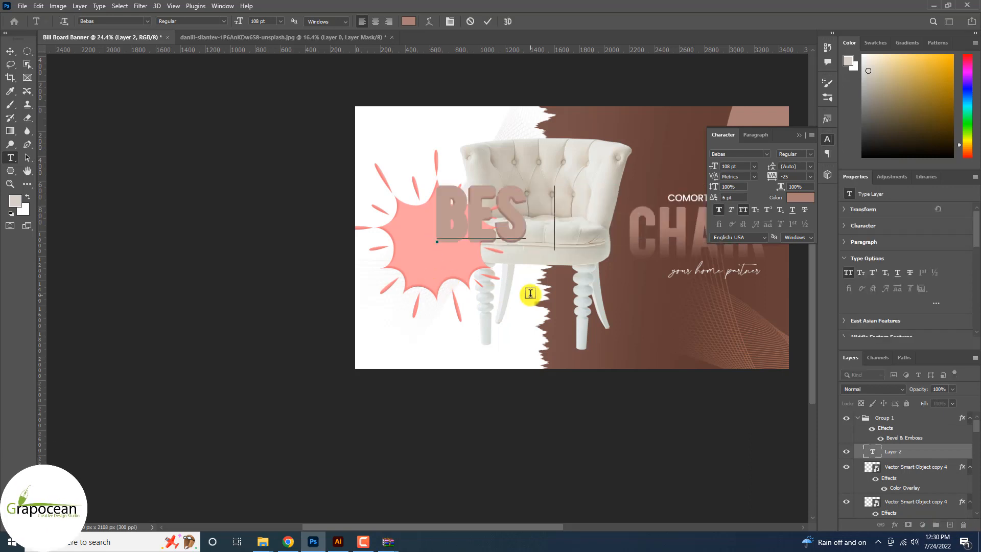
{"action": "type", "text": "T"}
{"action": "left_click", "coordinate": [11, 51]}
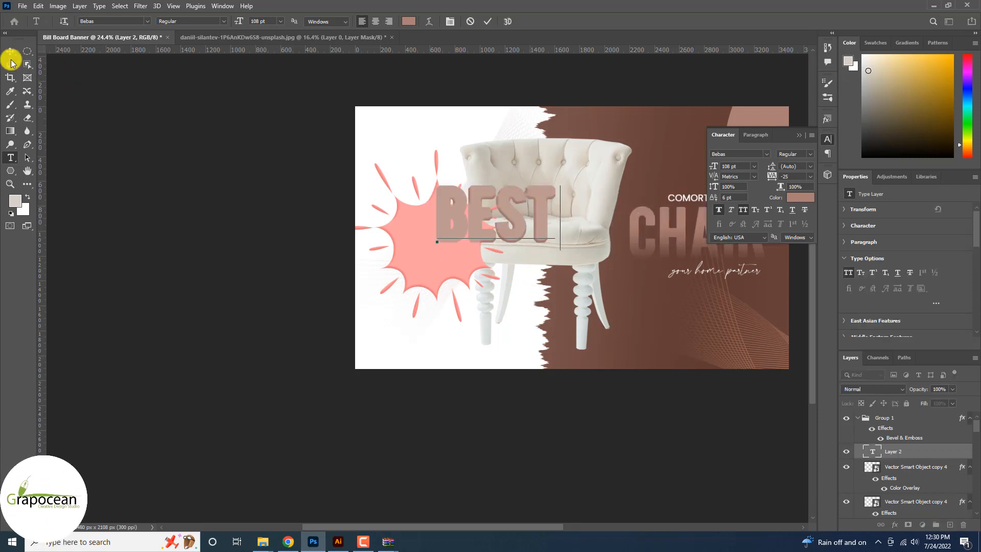
- Take the BEST layer out of the burst group to the top of the layer stack and place the word over the burst
{"action": "left_click_drag", "start_coordinate": [519, 223], "coordinate": [484, 237]}
{"action": "key", "text": "ctrl+z"}
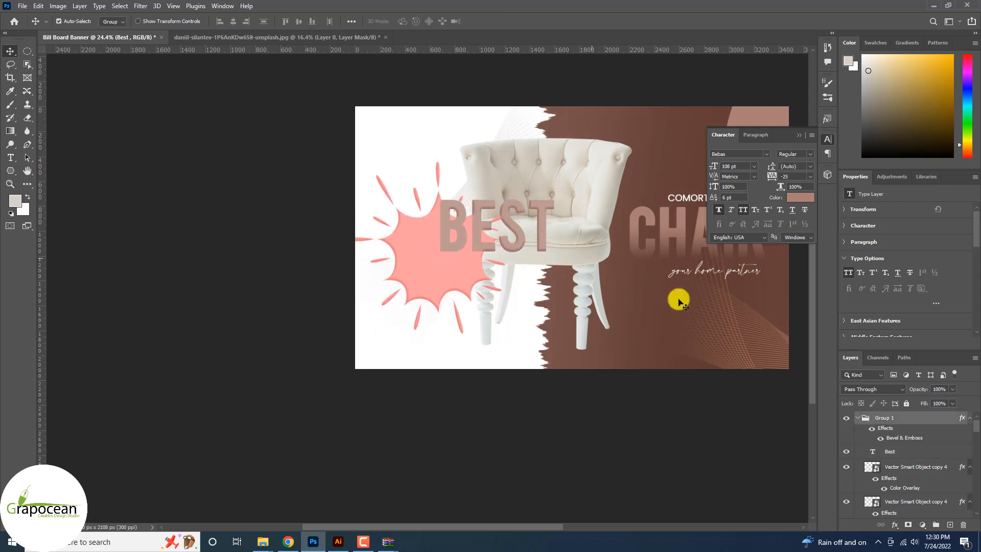
{"action": "left_click_drag", "start_coordinate": [894, 456], "coordinate": [897, 408]}
{"action": "left_click_drag", "start_coordinate": [509, 225], "coordinate": [469, 244]}
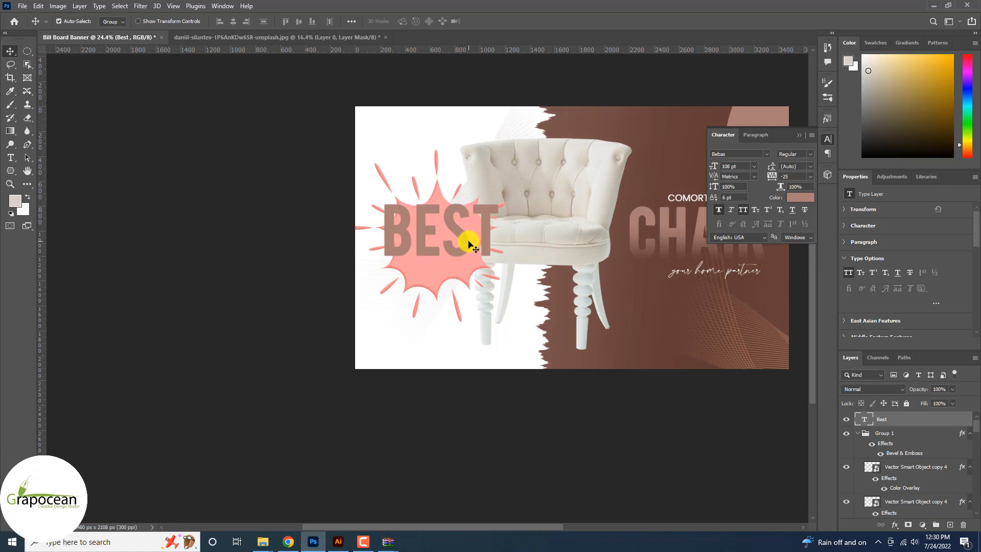
- Recolour the BEST text to dark brown #382b27
{"action": "left_click", "coordinate": [12, 156]}
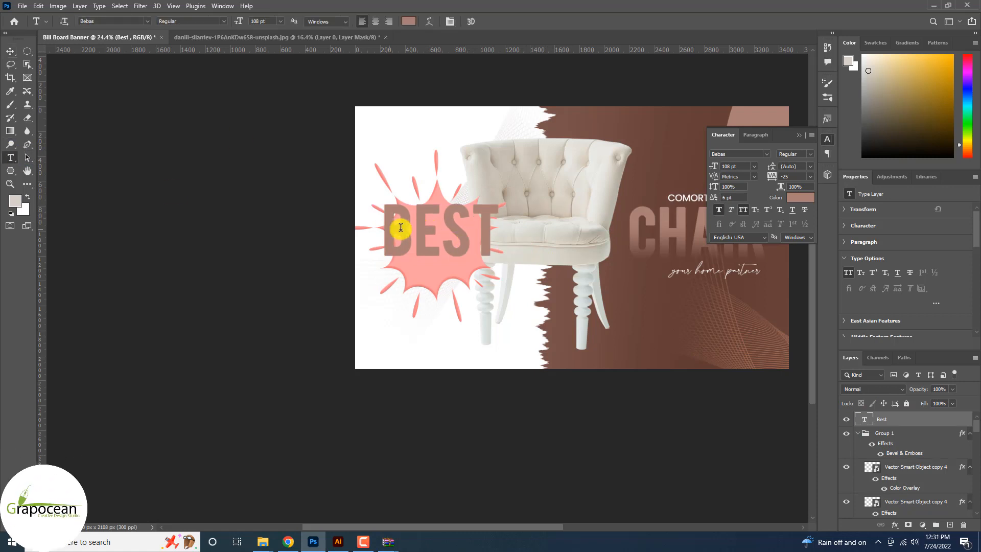
{"action": "double_click", "coordinate": [401, 228]}
{"action": "left_click", "coordinate": [409, 21]}
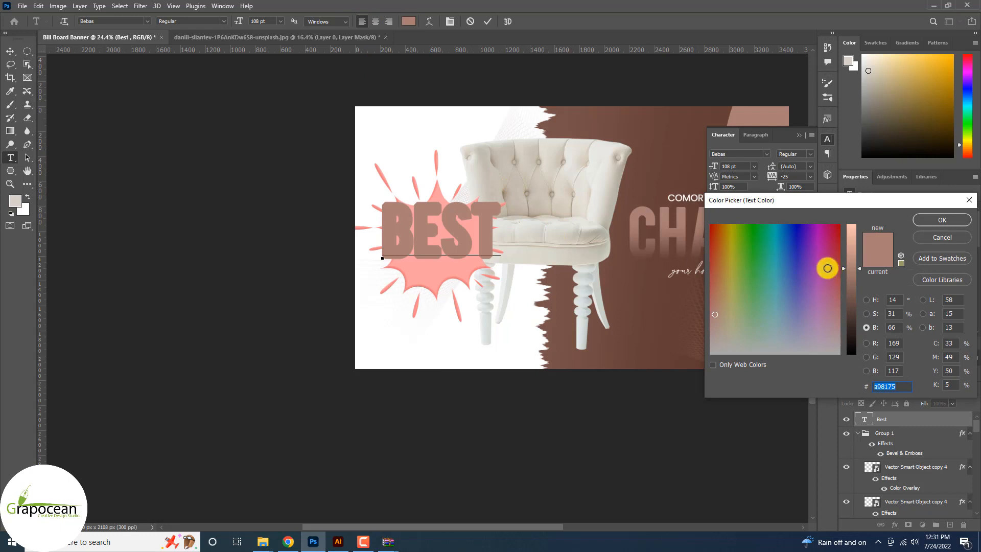
{"action": "left_click_drag", "start_coordinate": [850, 314], "coordinate": [850, 324]}
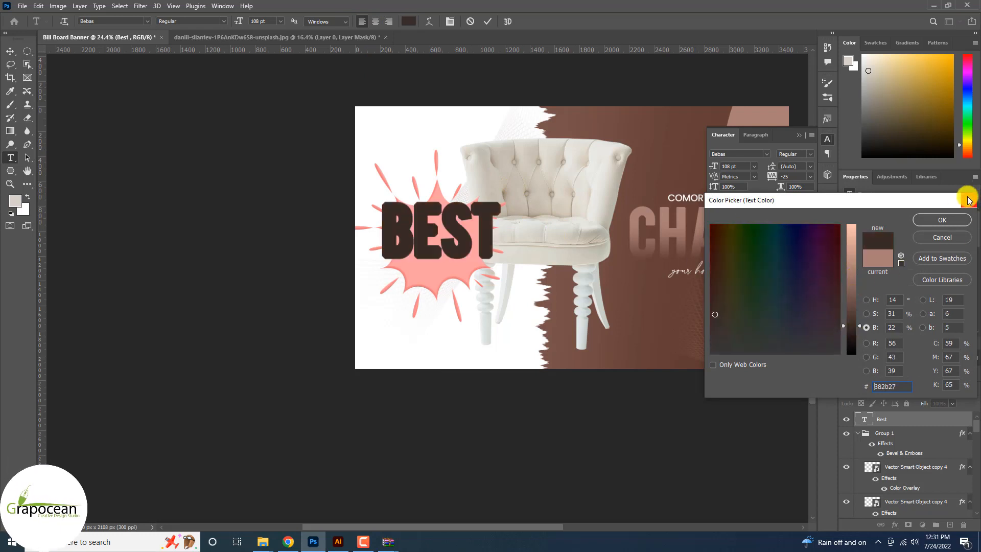
{"action": "left_click", "coordinate": [951, 221]}
{"action": "left_click", "coordinate": [10, 51]}
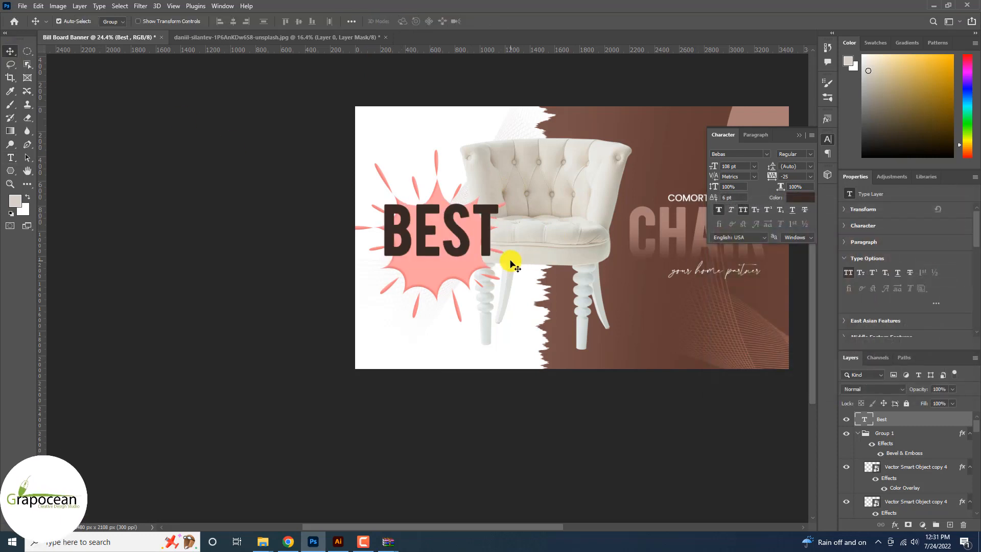
- Scale the BEST text to 60.75% and position it in the upper half of the burst
{"action": "key", "text": "ctrl+t"}
{"action": "left_click_drag", "start_coordinate": [482, 262], "coordinate": [435, 231]}
{"action": "scroll", "coordinate": [478, 250], "scroll_direction": "up", "scroll_amount": 5}
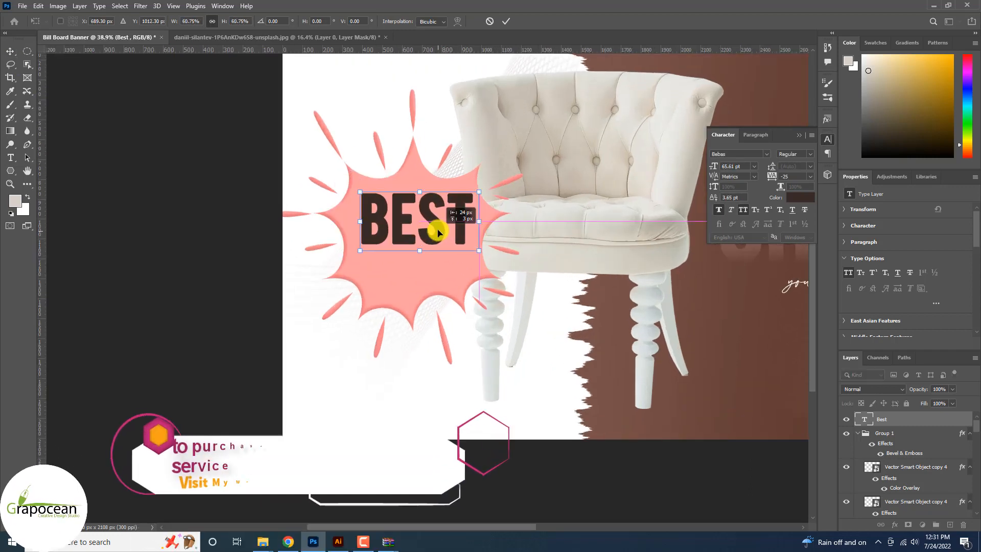
{"action": "left_click", "coordinate": [505, 21]}
- Add the text "OFFER" in the same dark brown at 108 pt and place it beneath BEST
{"action": "left_click", "coordinate": [11, 159]}
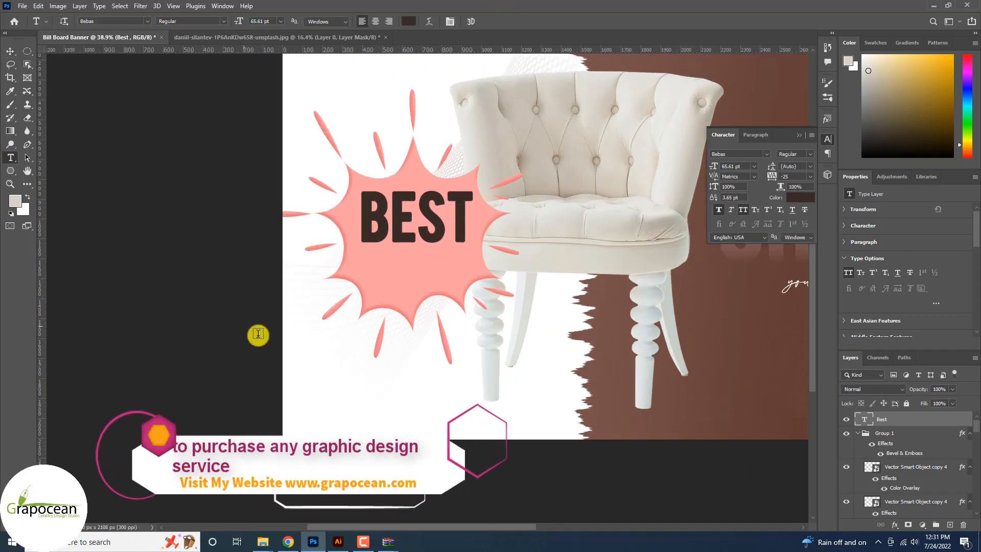
{"action": "left_click", "coordinate": [395, 275]}
{"action": "type", "text": "OFFER"}
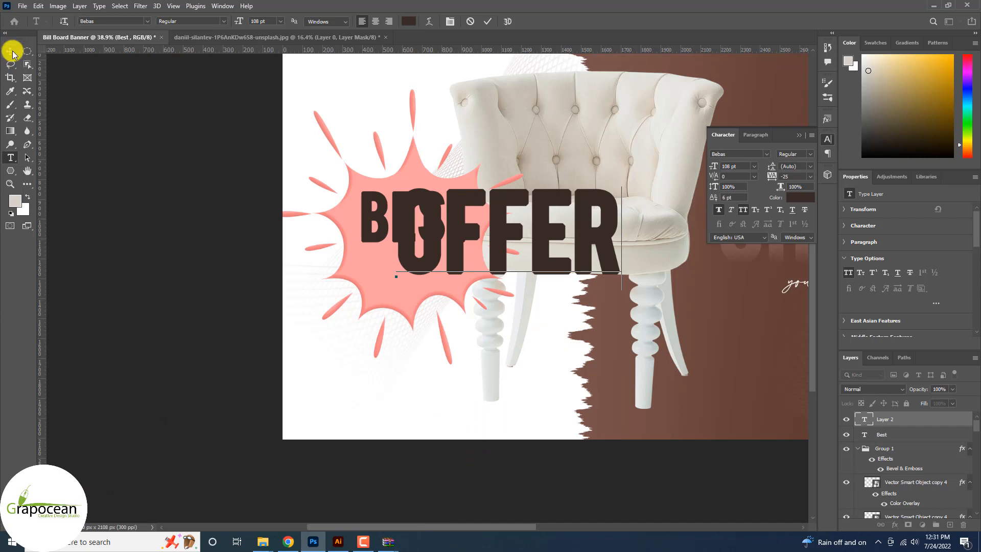
{"action": "left_click", "coordinate": [11, 51]}
{"action": "left_click_drag", "start_coordinate": [431, 217], "coordinate": [360, 289]}
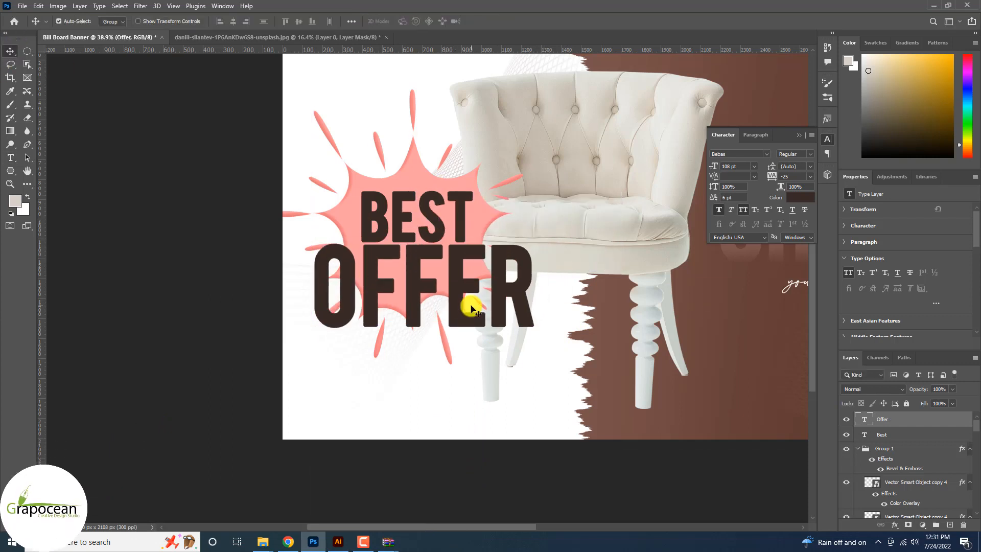
- Scale OFFER to 47.77% and adjust the positions of both words so they stack neatly inside the burst
{"action": "key", "text": "ctrl+t"}
{"action": "left_click_drag", "start_coordinate": [534, 331], "coordinate": [416, 254]}
{"action": "scroll", "coordinate": [433, 291], "scroll_direction": "up", "scroll_amount": 3}
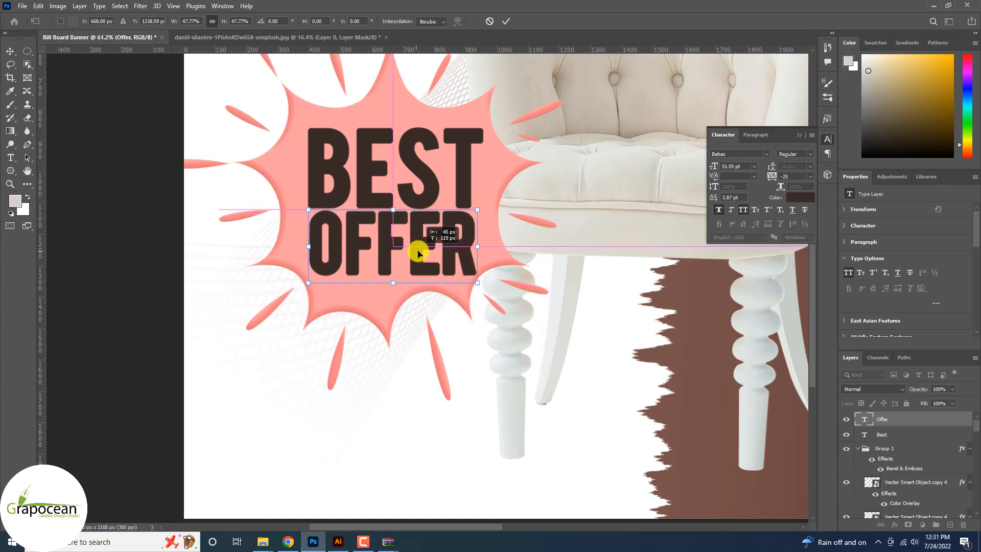
{"action": "left_click", "coordinate": [505, 21]}
{"action": "left_click_drag", "start_coordinate": [456, 186], "coordinate": [459, 172]}
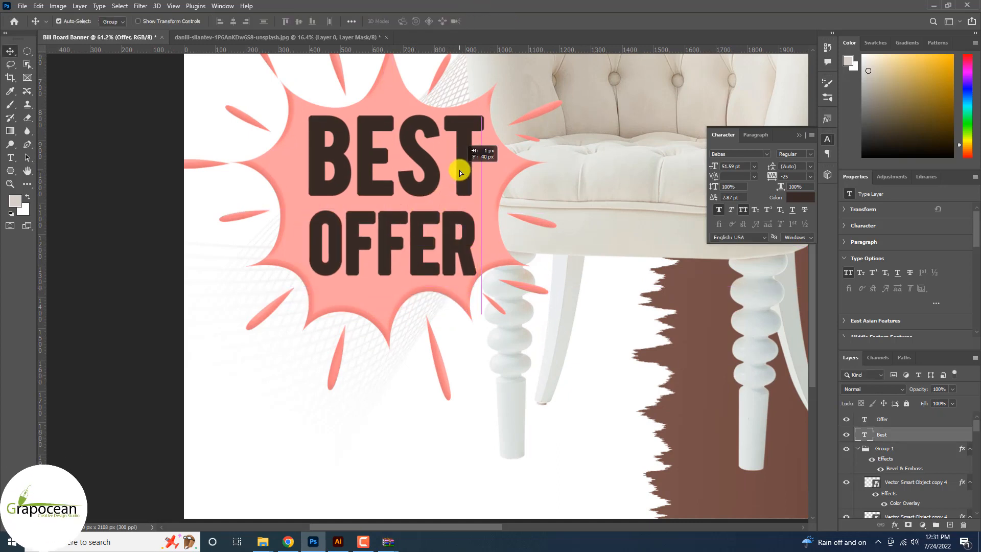
{"action": "left_click_drag", "start_coordinate": [423, 241], "coordinate": [429, 212]}
{"action": "scroll", "coordinate": [508, 247], "scroll_direction": "down", "scroll_amount": 5}
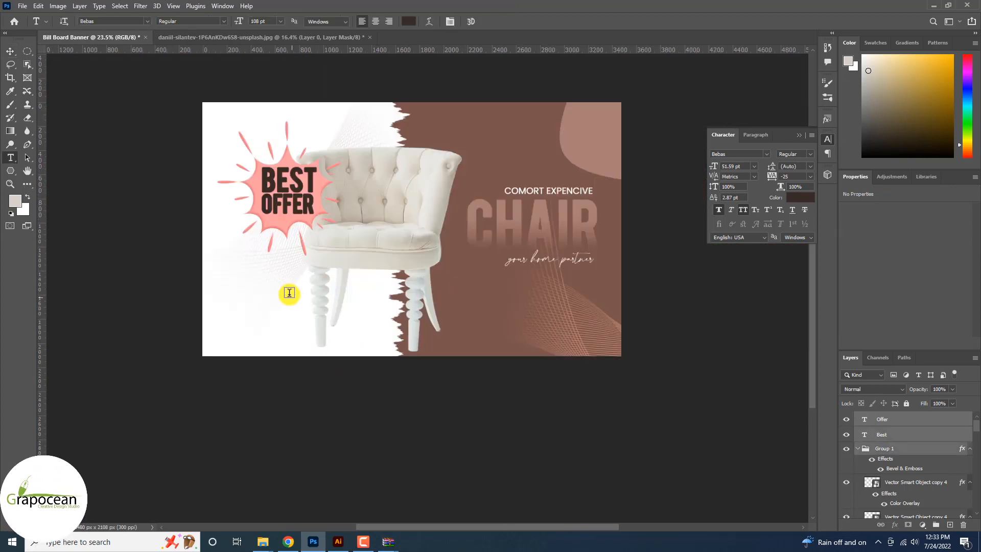
- Add the text "Special" below the burst in the Burning Heart Personal Use font at 108 pt, with All Caps turned off
{"action": "left_click", "coordinate": [277, 284]}
{"action": "type", "text": "S"}
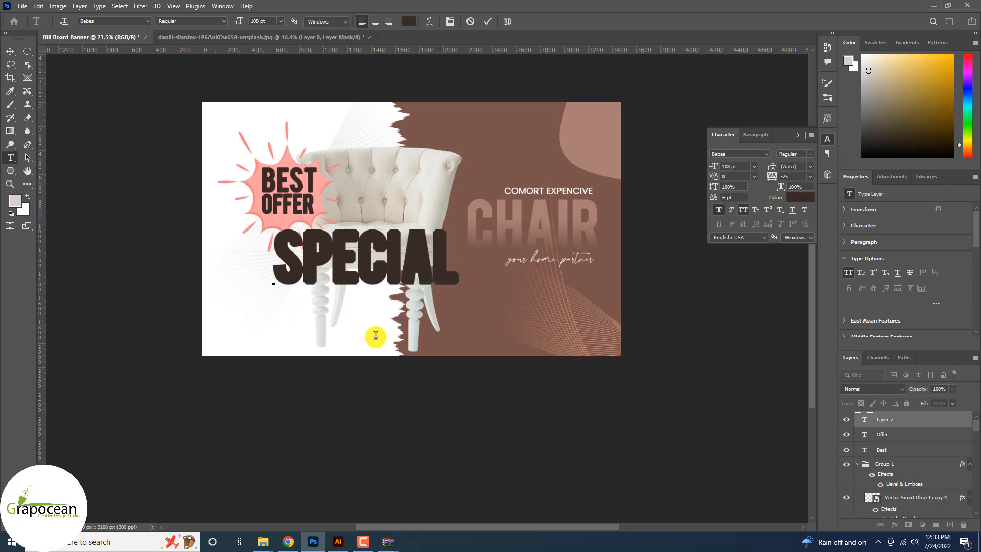
{"action": "type", "text": "PECIAL"}
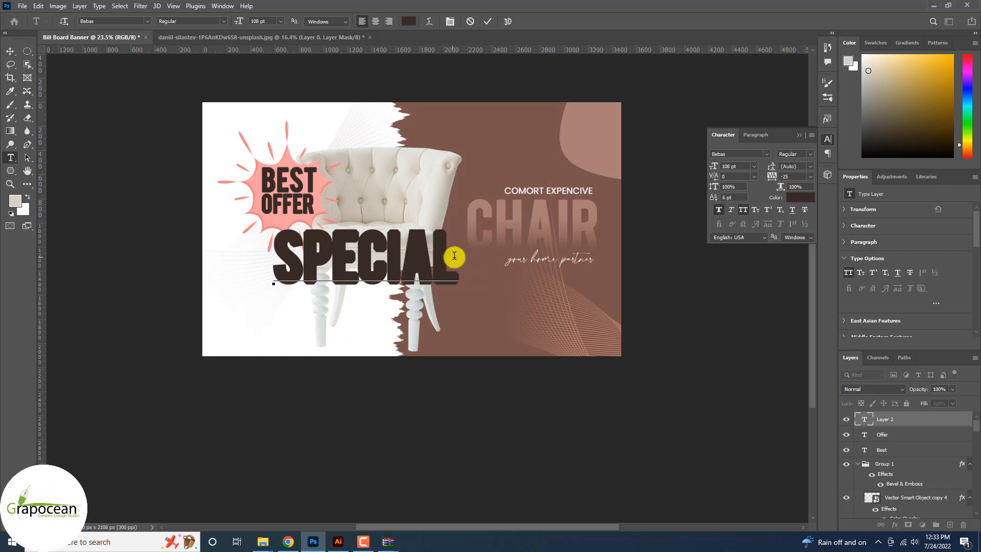
{"action": "key", "text": "ctrl+a"}
{"action": "left_click", "coordinate": [147, 21]}
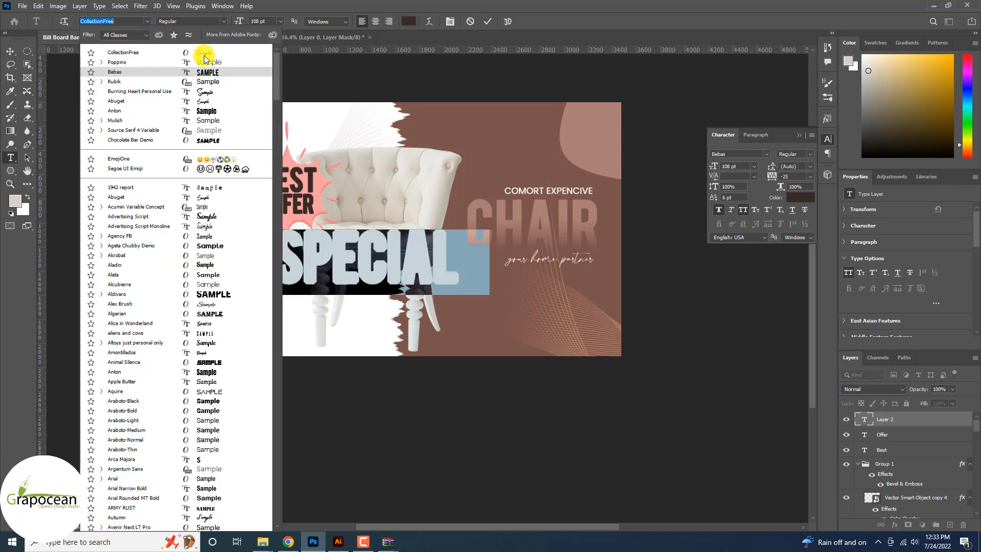
{"action": "left_click", "coordinate": [212, 96]}
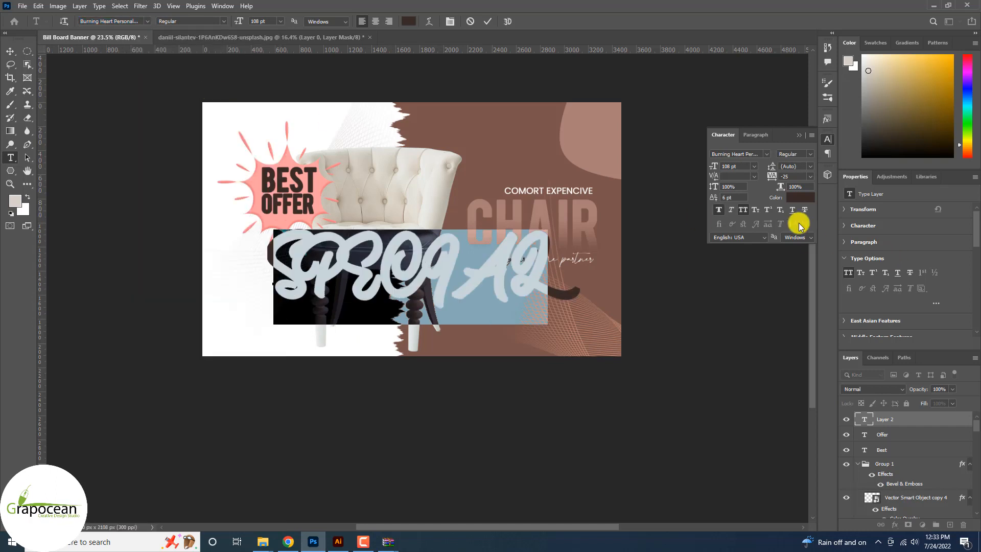
{"action": "left_click", "coordinate": [742, 209]}
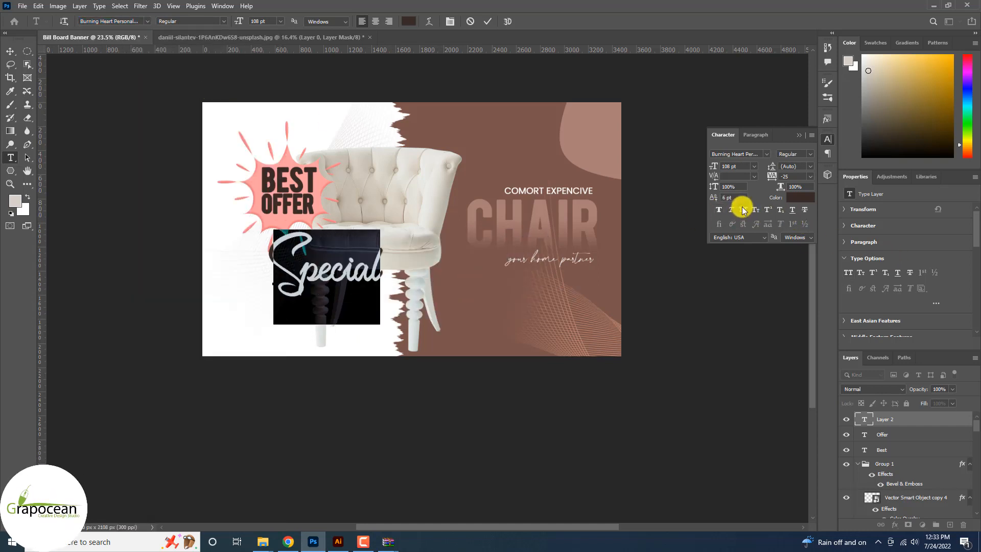
- Position the Special script text directly below the burst, overlapping its lower edge
{"action": "left_click", "coordinate": [9, 51]}
{"action": "left_click_drag", "start_coordinate": [344, 267], "coordinate": [287, 284]}
{"action": "scroll", "coordinate": [718, 249], "scroll_direction": "up", "scroll_amount": 2}
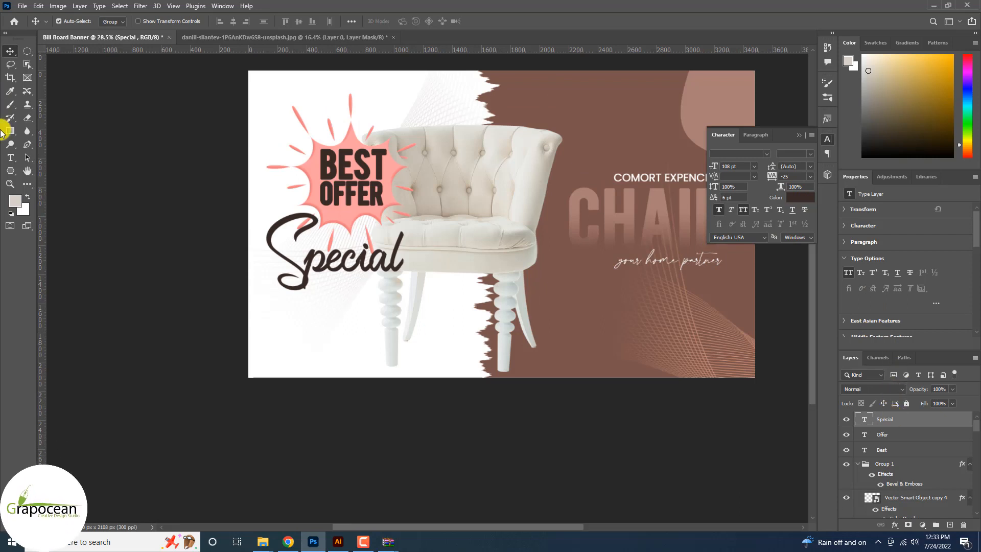
- Recolour the Special text to white #ffffff
{"action": "left_click", "coordinate": [10, 157]}
{"action": "double_click", "coordinate": [275, 255]}
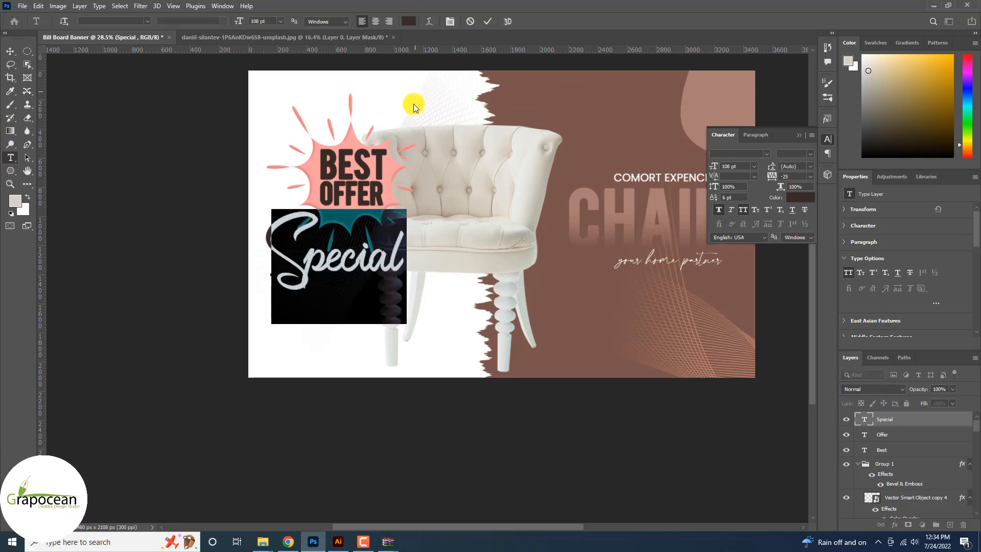
{"action": "left_click", "coordinate": [409, 21]}
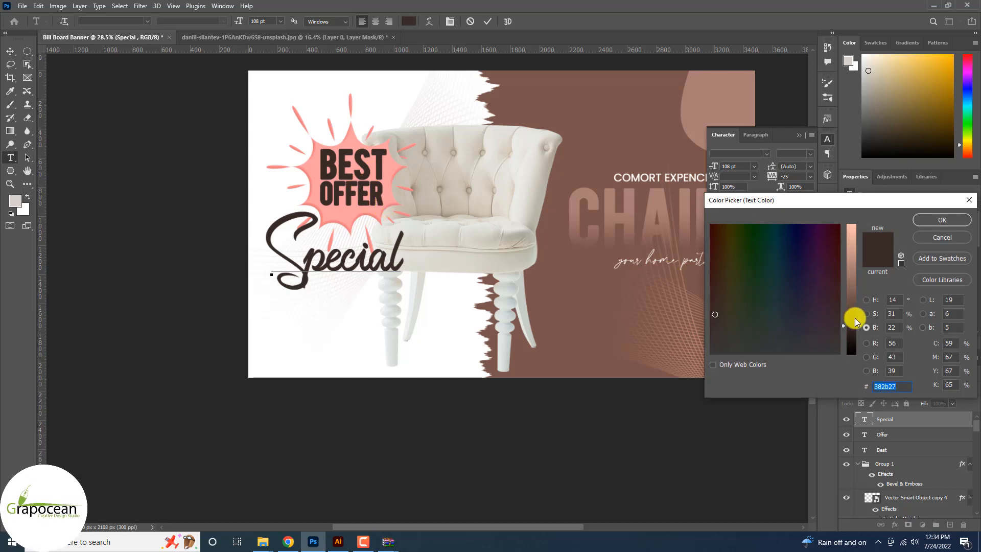
{"action": "left_click_drag", "start_coordinate": [852, 329], "coordinate": [852, 201]}
{"action": "left_click", "coordinate": [710, 352]}
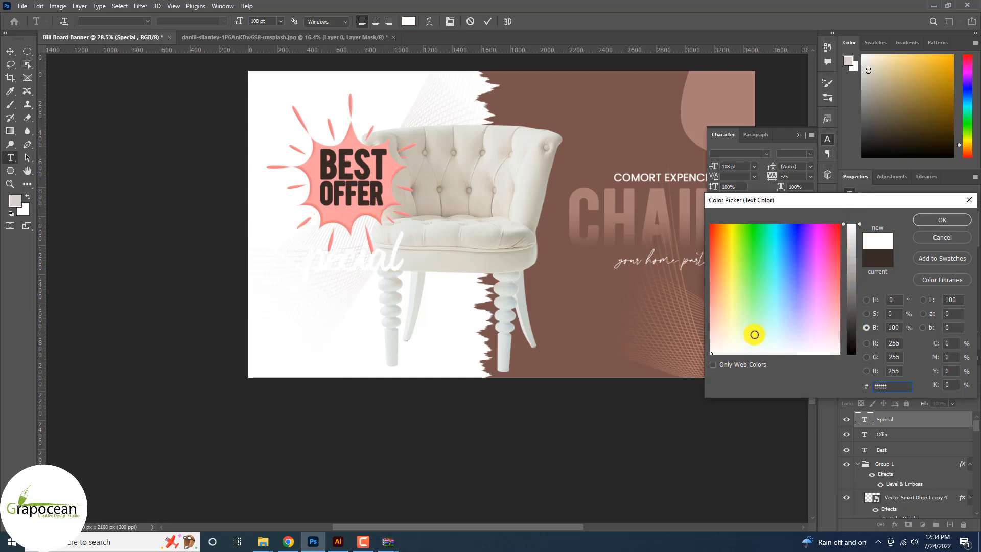
{"action": "left_click", "coordinate": [939, 222]}
{"action": "left_click", "coordinate": [11, 51]}
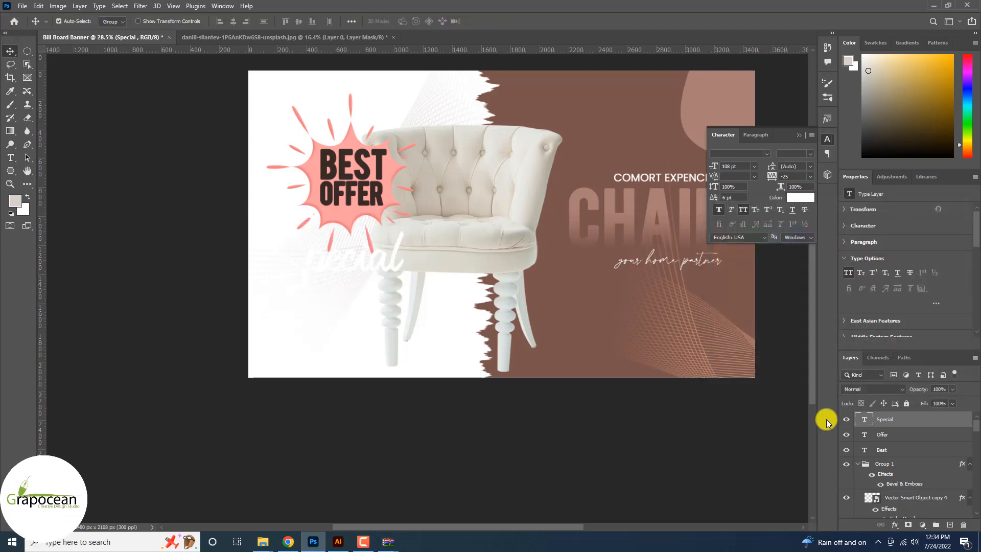
- Add an outside stroke to the Special text in bright sky blue, with a size of 21 px
{"action": "right_click", "coordinate": [893, 419]}
{"action": "left_click", "coordinate": [837, 65]}
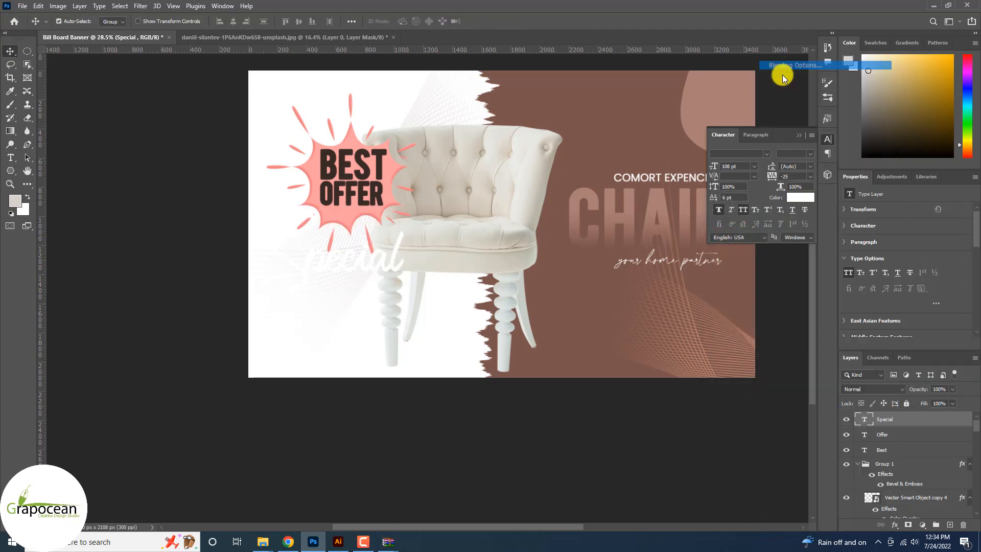
{"action": "left_click", "coordinate": [587, 354]}
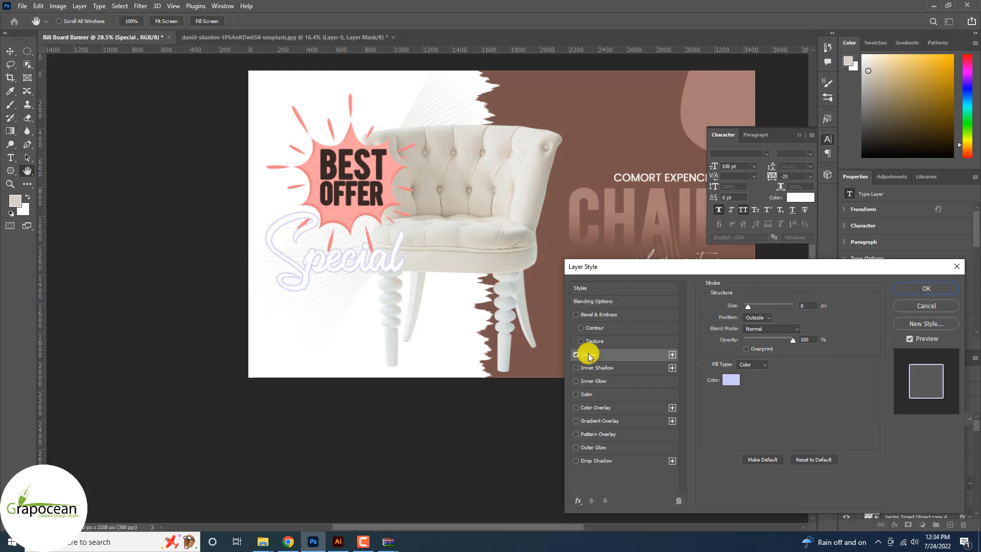
{"action": "left_click_drag", "start_coordinate": [747, 306], "coordinate": [751, 306]}
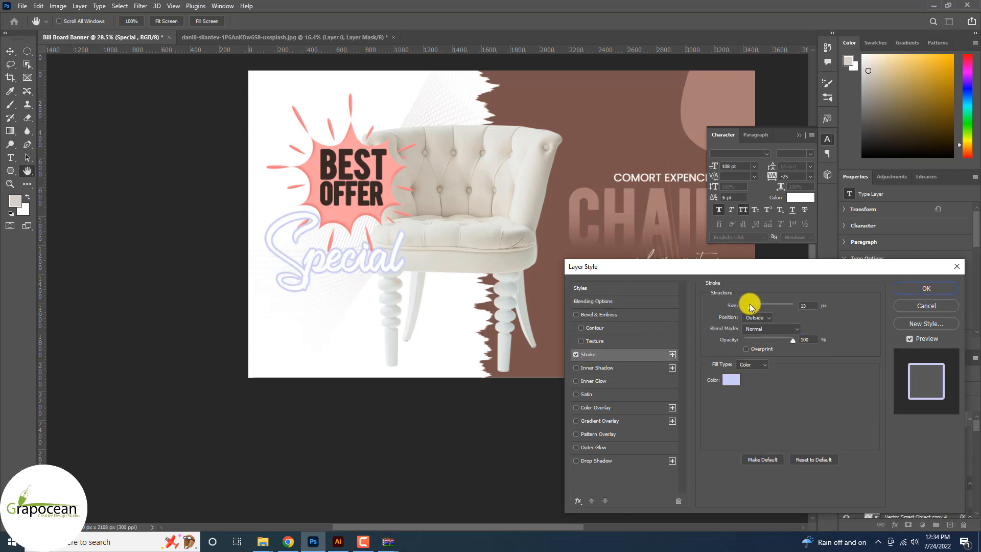
{"action": "left_click", "coordinate": [728, 378]}
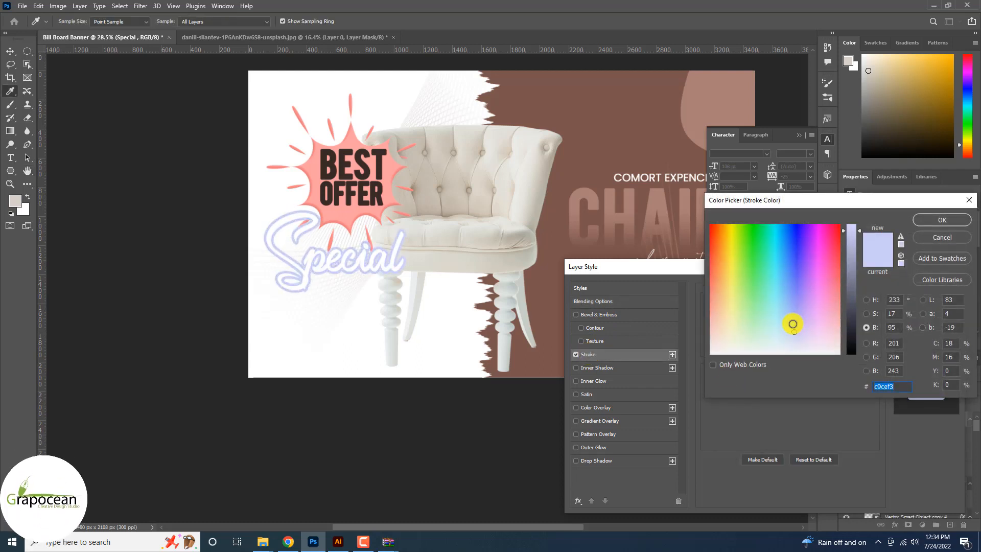
{"action": "left_click", "coordinate": [791, 284]}
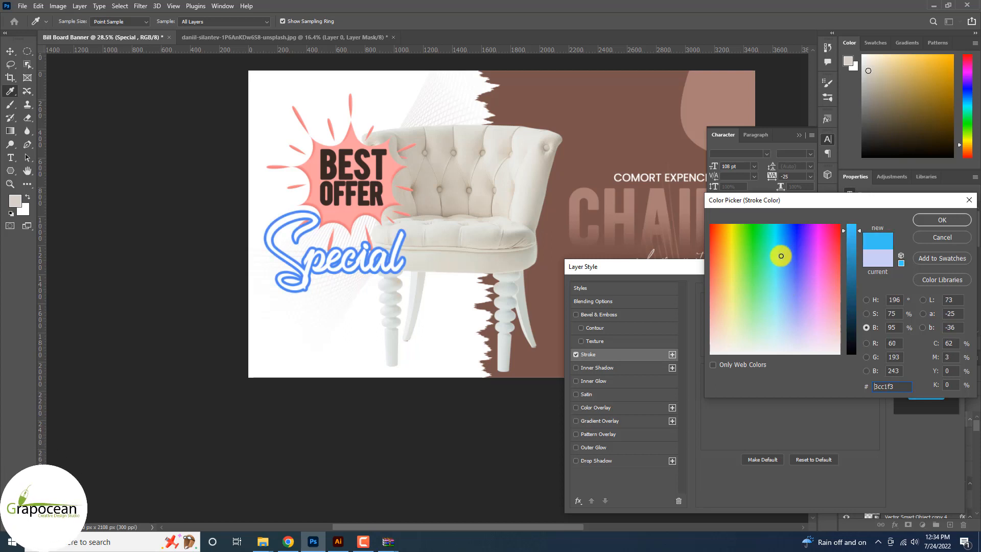
{"action": "left_click", "coordinate": [926, 221]}
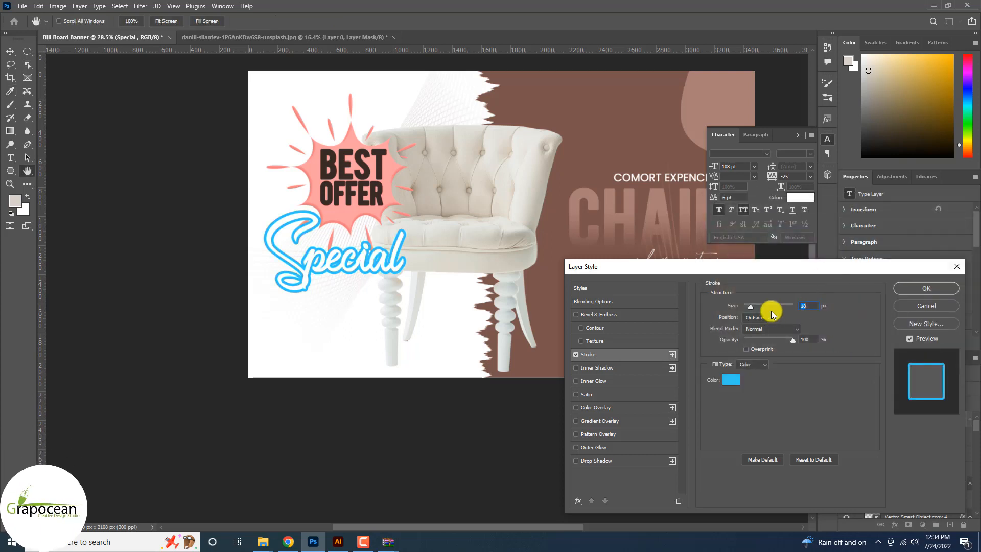
{"action": "left_click_drag", "start_coordinate": [750, 305], "coordinate": [753, 308]}
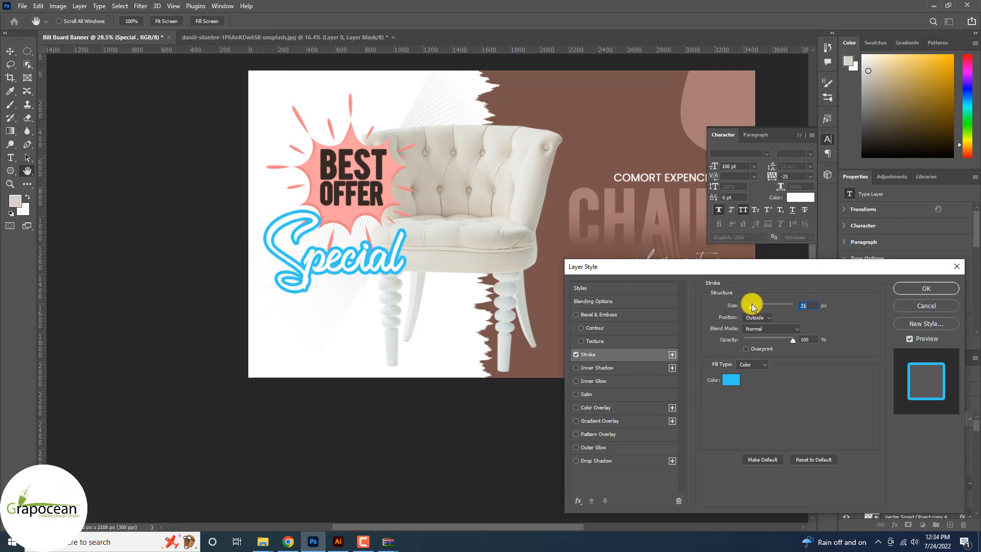
- Add a black drop shadow at 100% opacity to the Special text and adjust its size and distance
{"action": "left_click", "coordinate": [601, 462]}
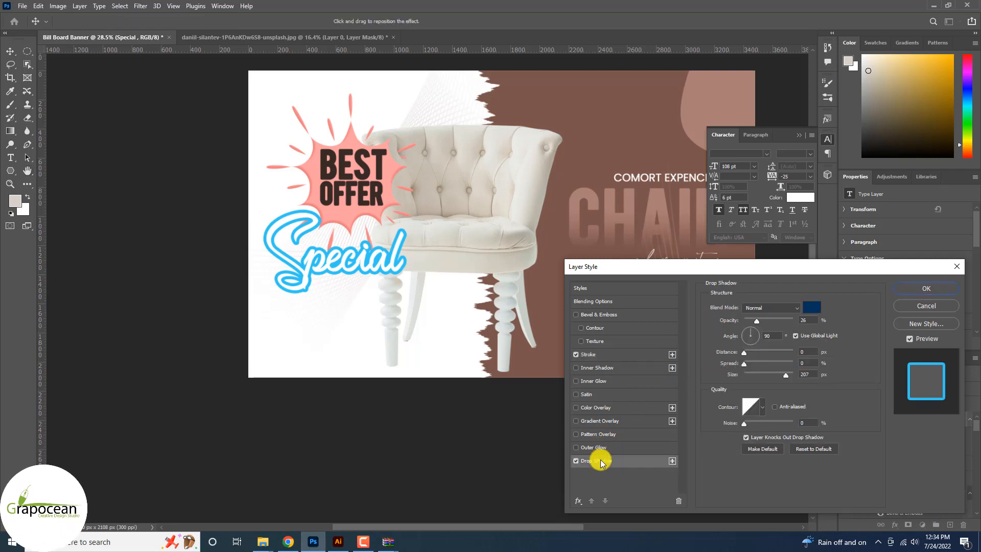
{"action": "left_click", "coordinate": [812, 307]}
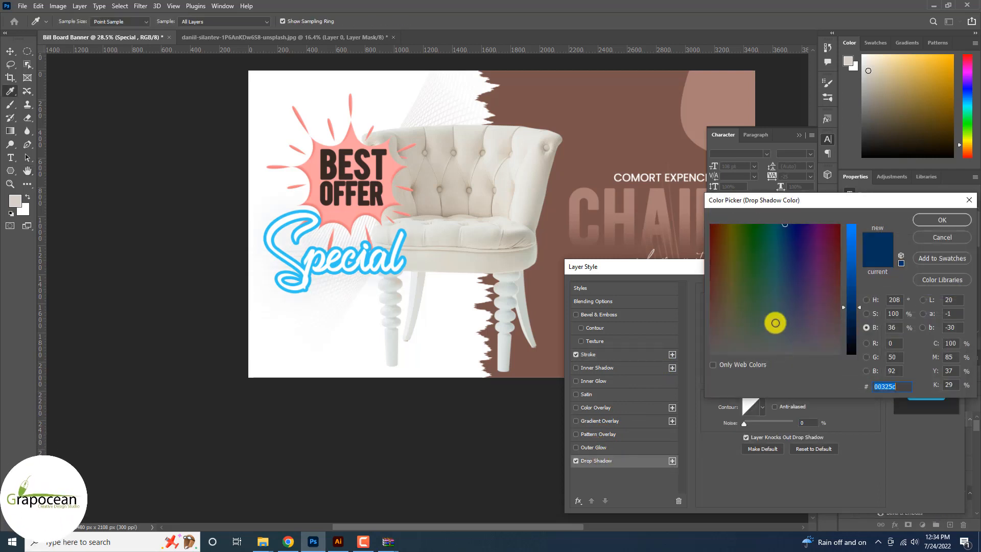
{"action": "left_click_drag", "start_coordinate": [839, 313], "coordinate": [840, 356]}
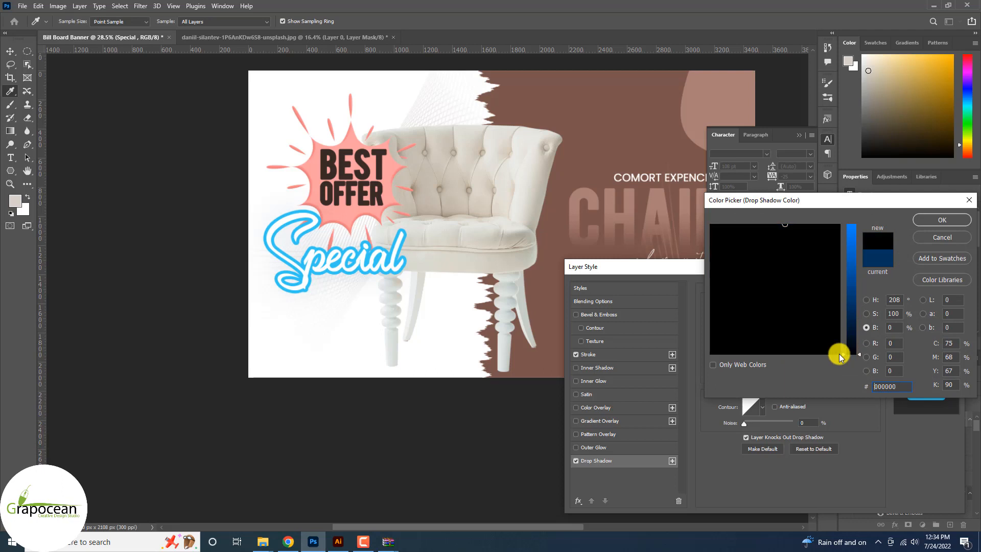
{"action": "left_click", "coordinate": [942, 221]}
{"action": "left_click_drag", "start_coordinate": [757, 322], "coordinate": [795, 325]}
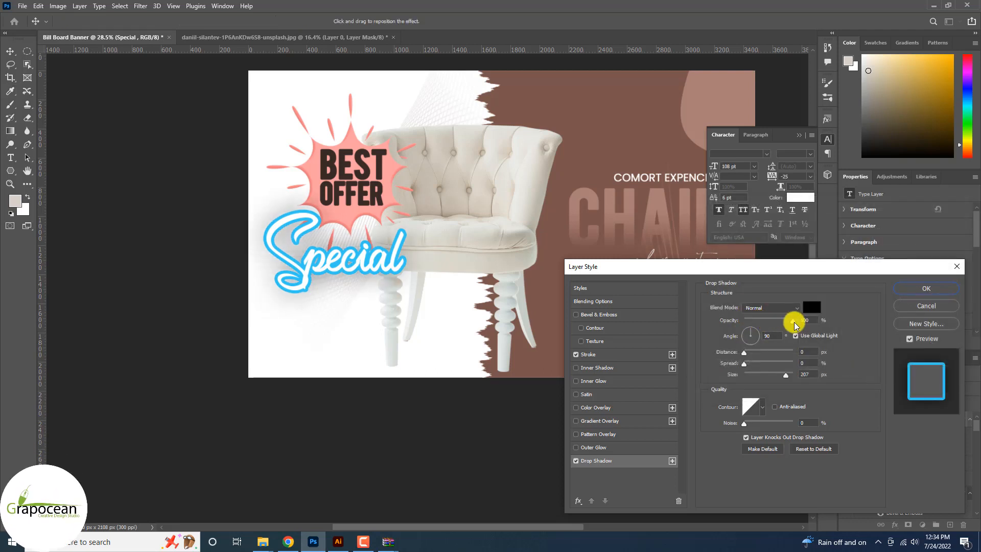
{"action": "left_click_drag", "start_coordinate": [784, 377], "coordinate": [751, 373]}
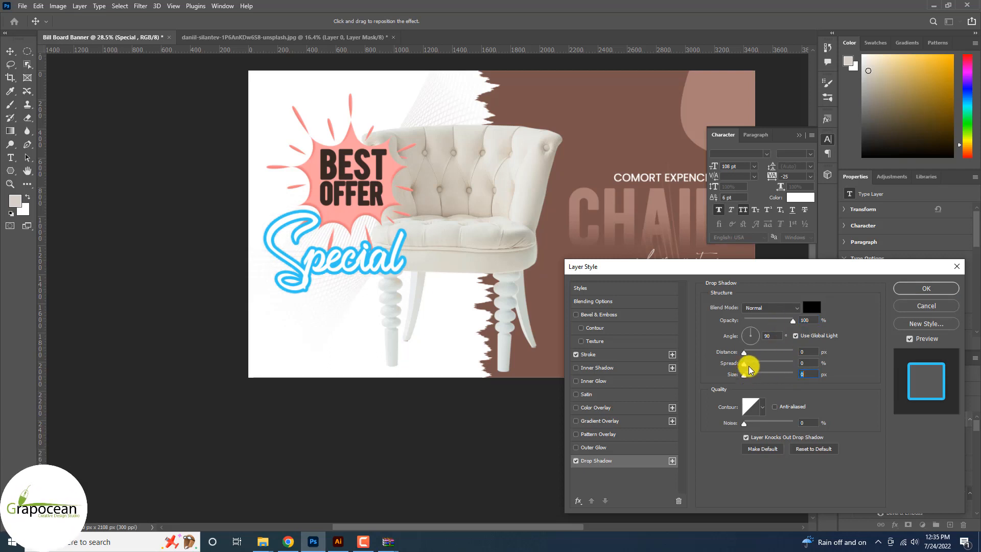
{"action": "left_click_drag", "start_coordinate": [744, 352], "coordinate": [751, 377]}
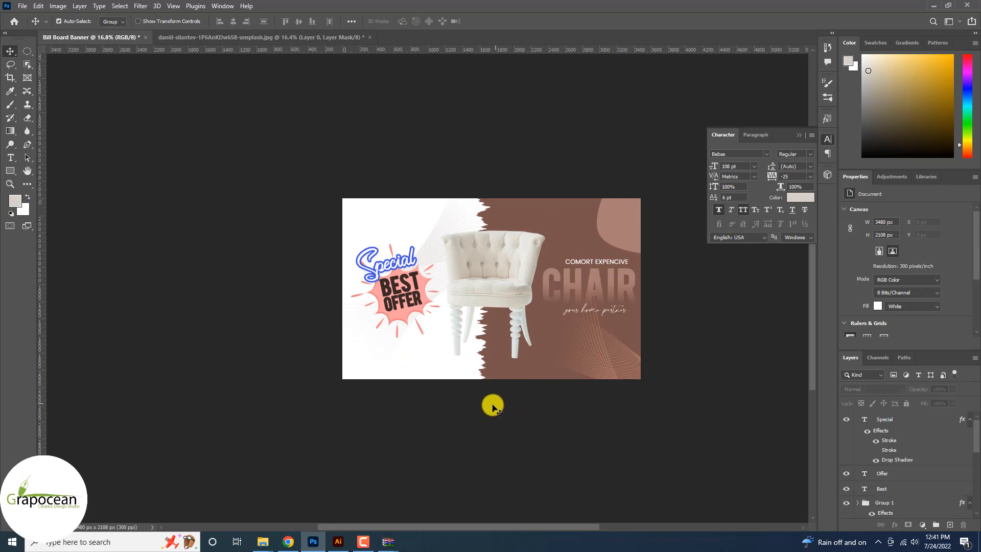
- Switch to Illustrator and move the blue burst shape down, clear of the space beside the teardrop and star
{"action": "left_click", "coordinate": [337, 541]}
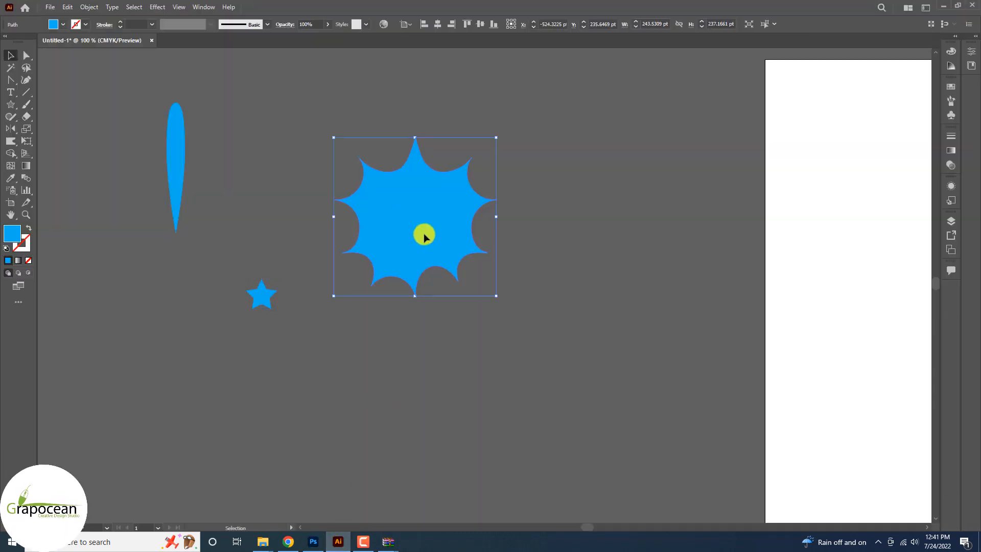
{"action": "left_click_drag", "start_coordinate": [424, 234], "coordinate": [392, 417]}
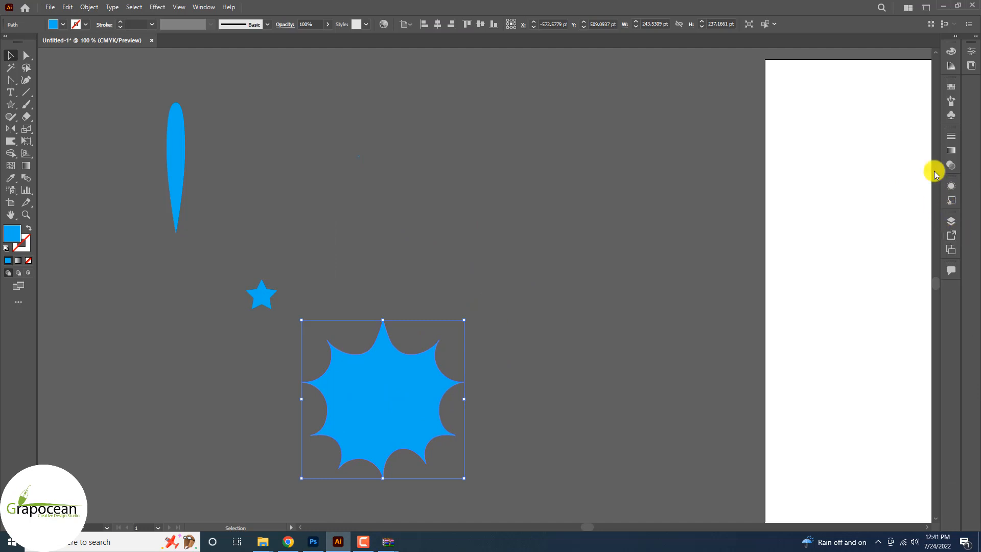
{"action": "left_click", "coordinate": [951, 185]}
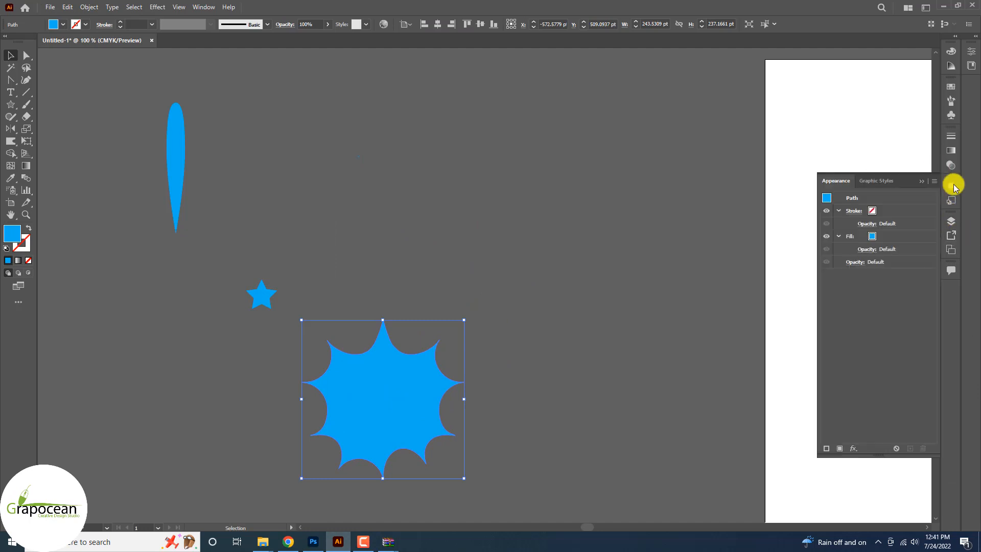
{"action": "left_click", "coordinate": [921, 183]}
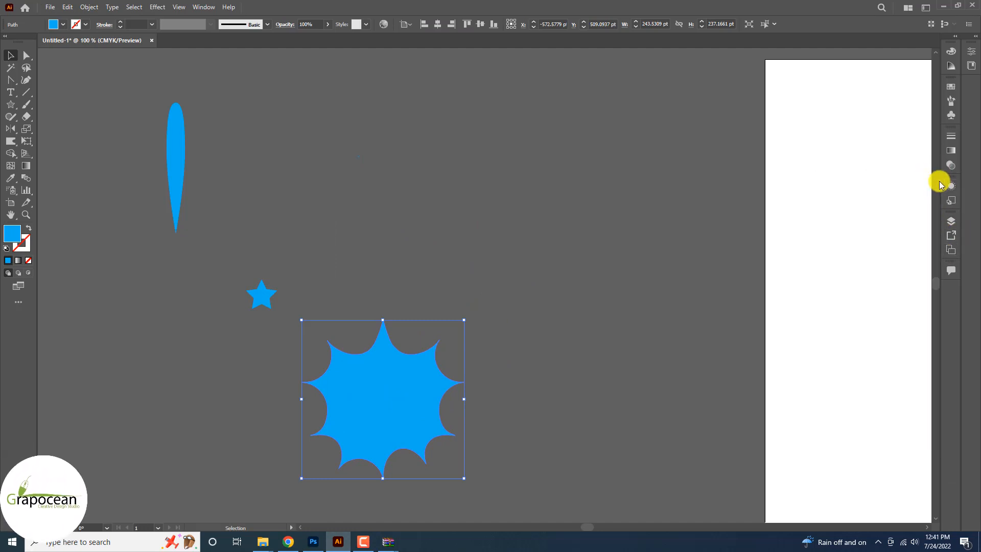
- Open the Dot Pattern Vector Pack symbol library and place its round halftone dot symbol in the drawing
{"action": "left_click", "coordinate": [949, 116]}
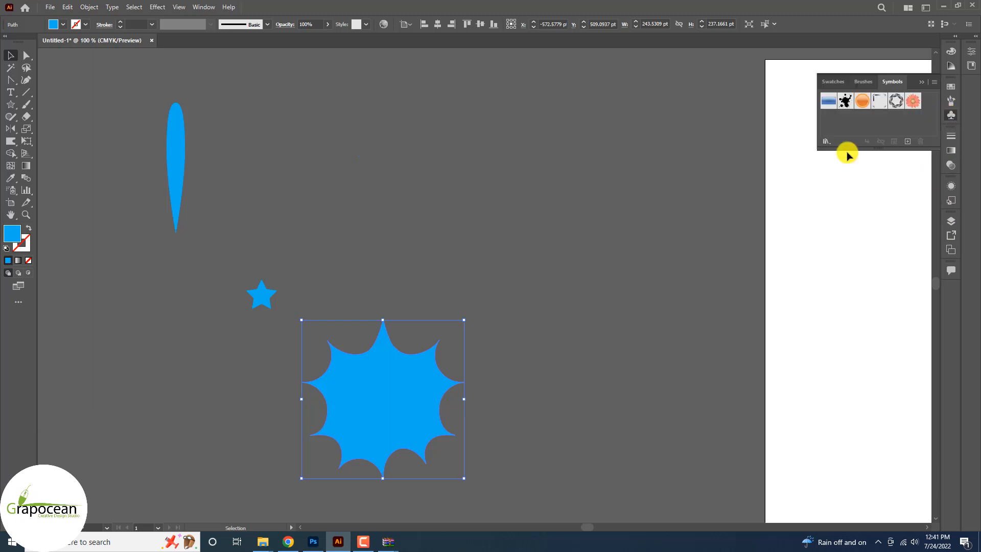
{"action": "left_click", "coordinate": [825, 141]}
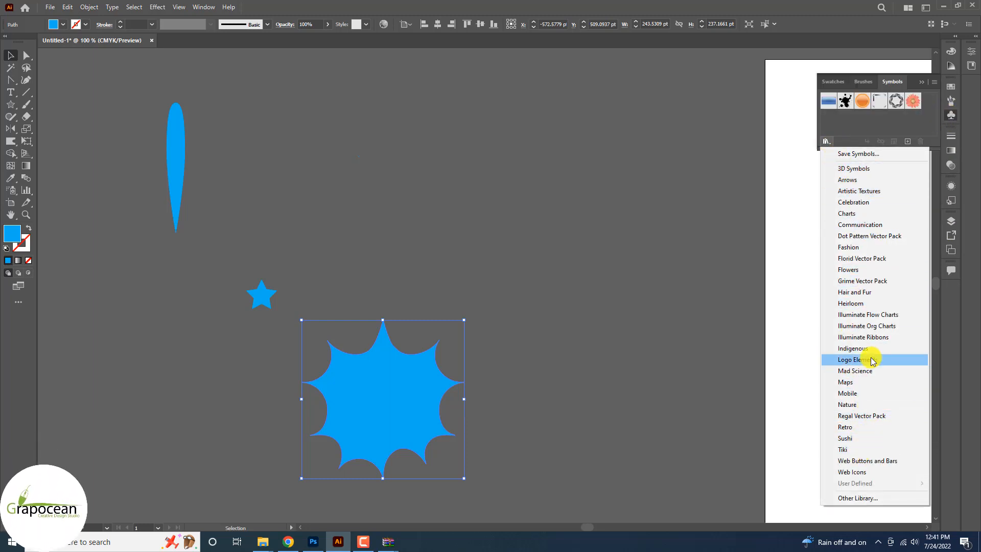
{"action": "left_click", "coordinate": [874, 235]}
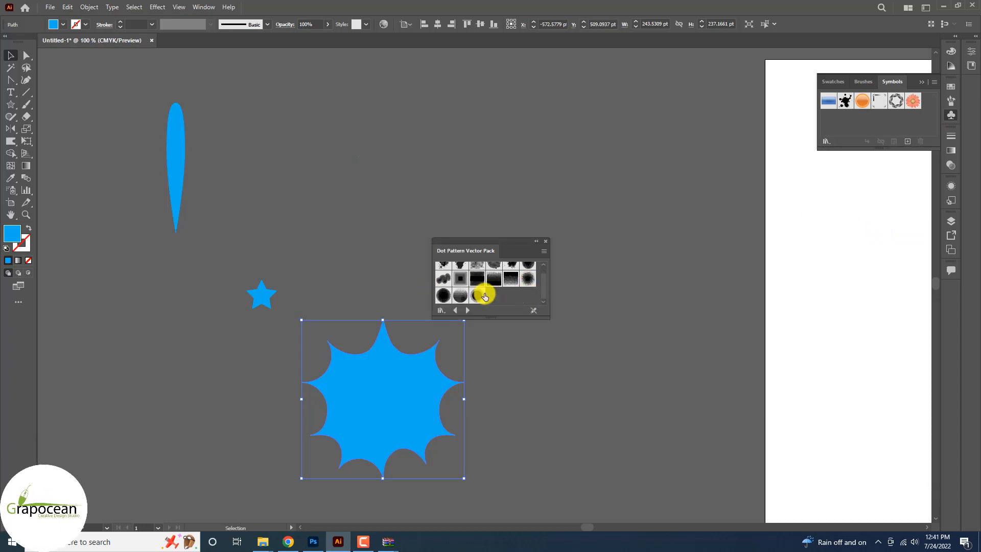
{"action": "left_click_drag", "start_coordinate": [444, 235], "coordinate": [394, 184]}
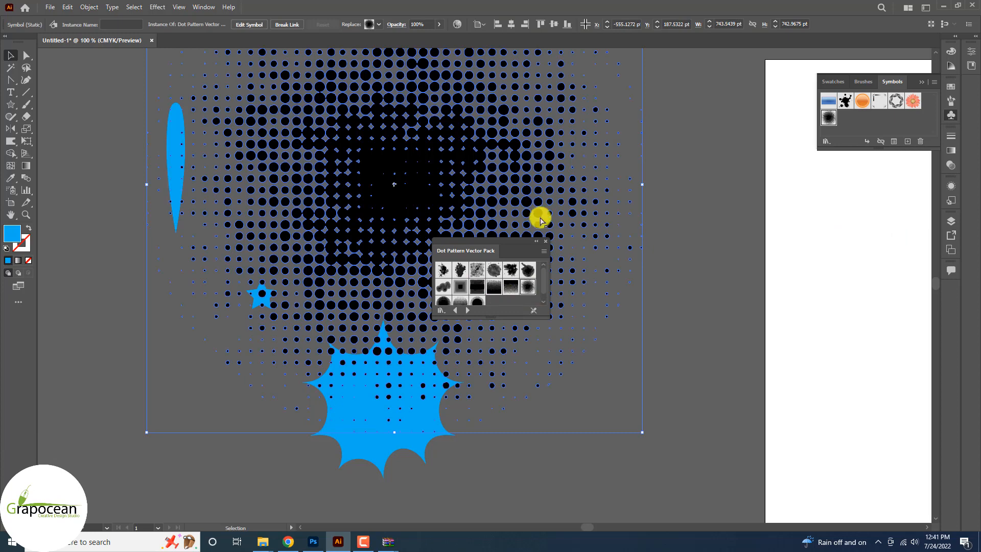
- Bring the round halftone pattern from Illustrator into the Photoshop billboard banner as a vector smart object
{"action": "key", "text": "ctrl+minus"}
{"action": "left_click_drag", "start_coordinate": [468, 197], "coordinate": [312, 531]}
{"action": "left_click", "coordinate": [313, 540]}
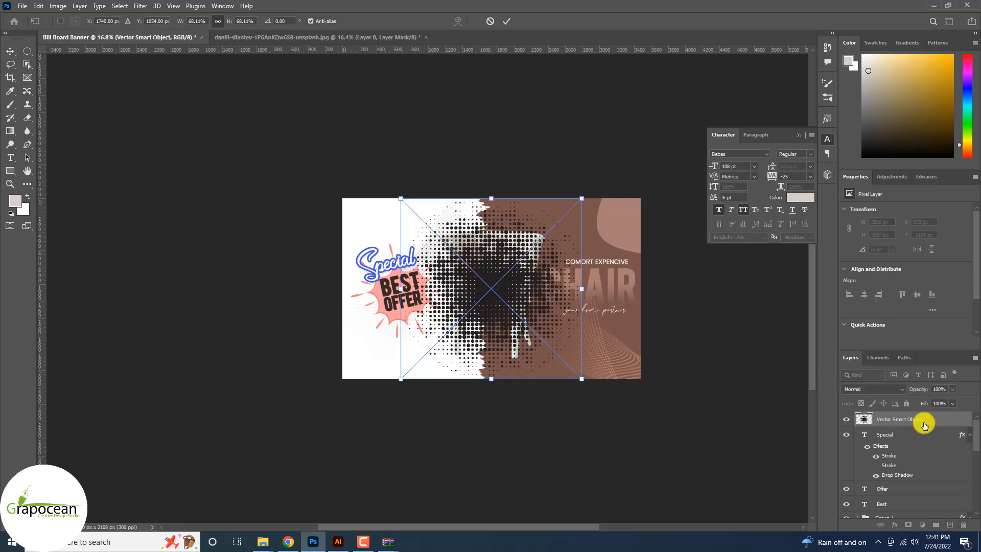
- Move the halftone layer behind the chair, just above Color Fill 1, and set its blend mode to Difference
{"action": "left_click_drag", "start_coordinate": [924, 423], "coordinate": [893, 450]}
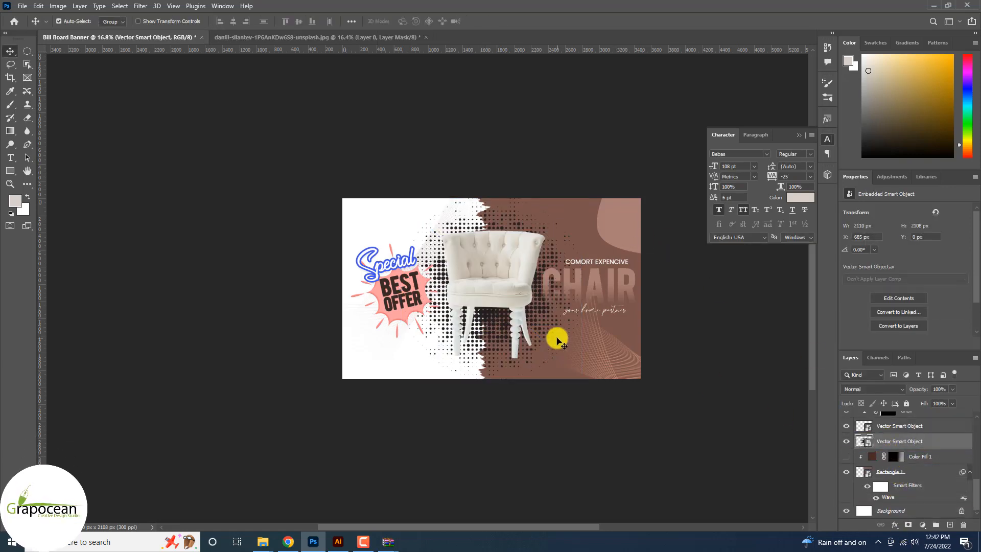
{"action": "left_click", "coordinate": [874, 391]}
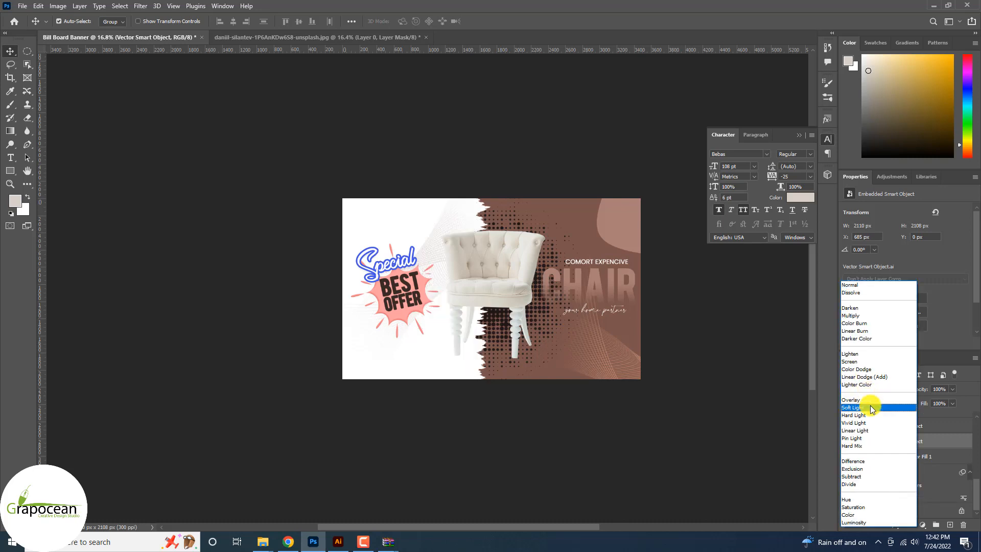
{"action": "left_click", "coordinate": [884, 460]}
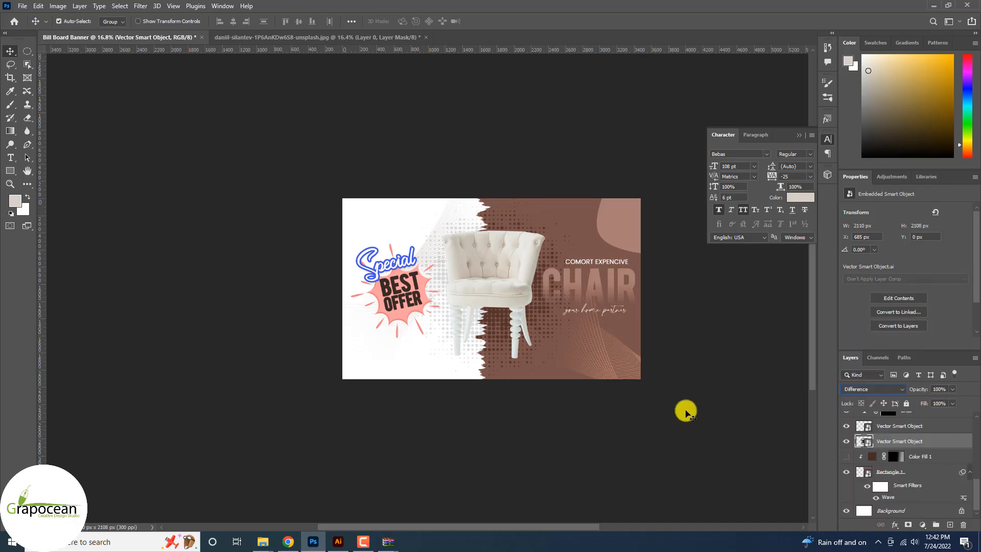
- Scale the halftone pattern to about 58.7%, roughly 1818 × 1816 px, and lower its layer fill
{"action": "key", "text": "ctrl+t"}
{"action": "left_click_drag", "start_coordinate": [577, 376], "coordinate": [564, 372]}
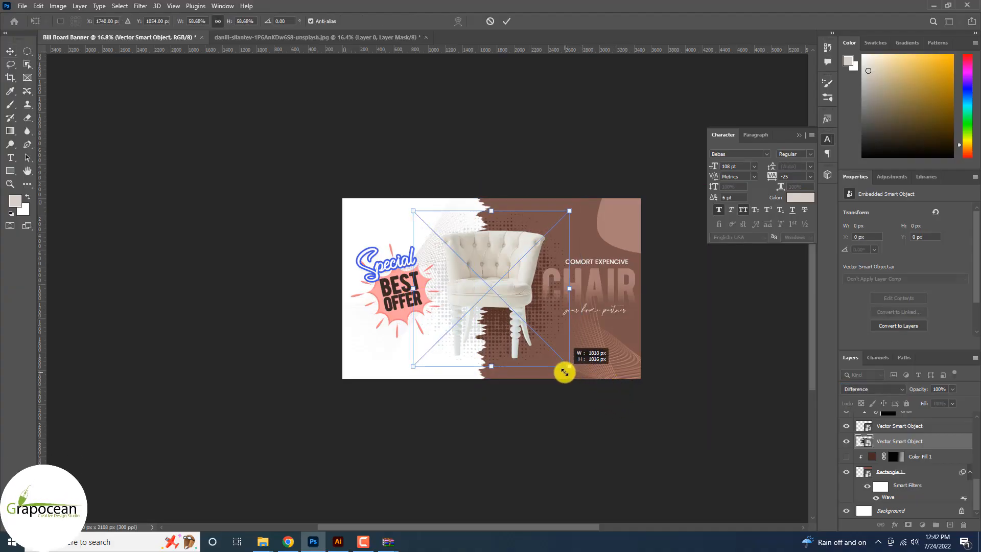
{"action": "left_click", "coordinate": [507, 21]}
{"action": "left_click", "coordinate": [951, 403]}
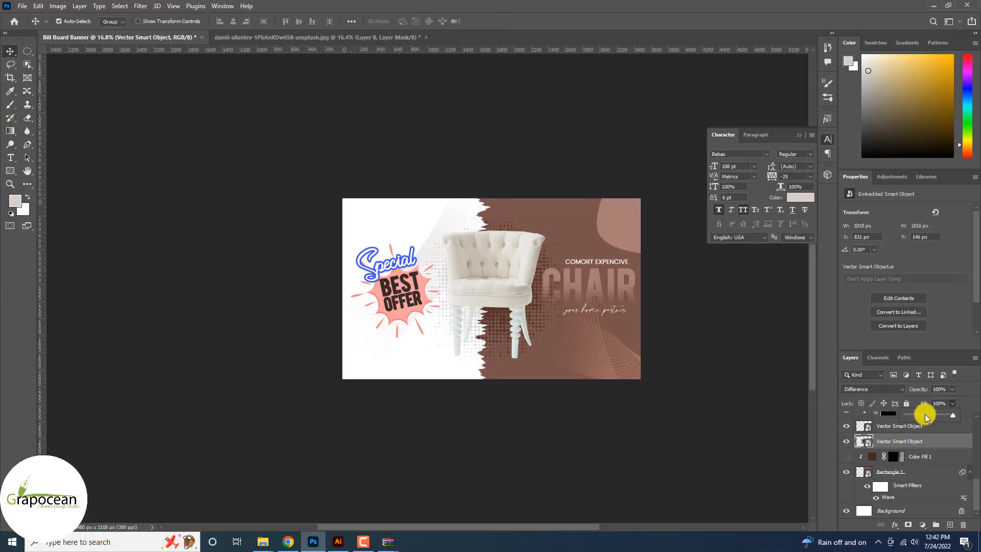
{"action": "left_click_drag", "start_coordinate": [926, 415], "coordinate": [916, 416]}
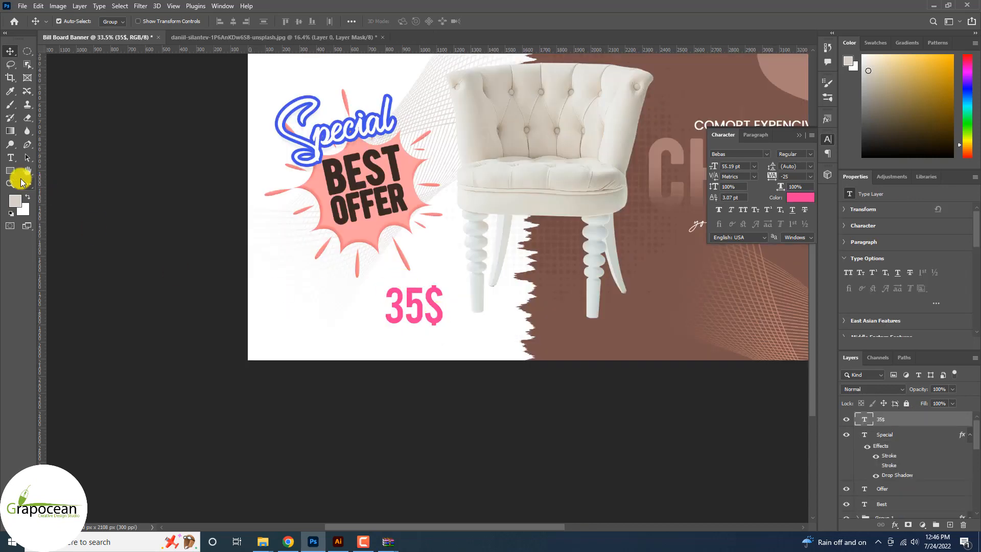
- Draw a rectangle of about 566 × 310 px around the 35$ price and round its corners to about 149 px
{"action": "left_click", "coordinate": [12, 171]}
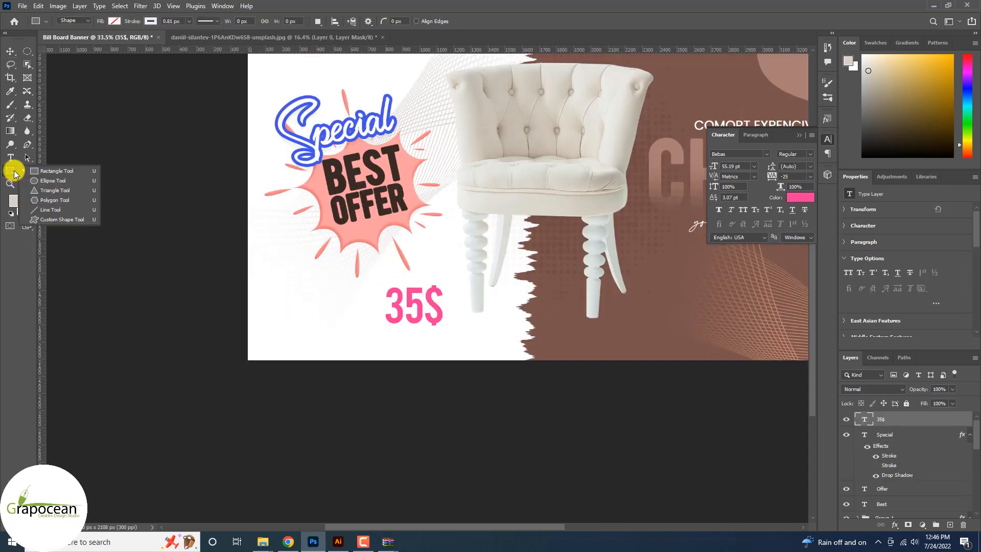
{"action": "left_click", "coordinate": [48, 175]}
{"action": "left_click_drag", "start_coordinate": [362, 277], "coordinate": [460, 330]}
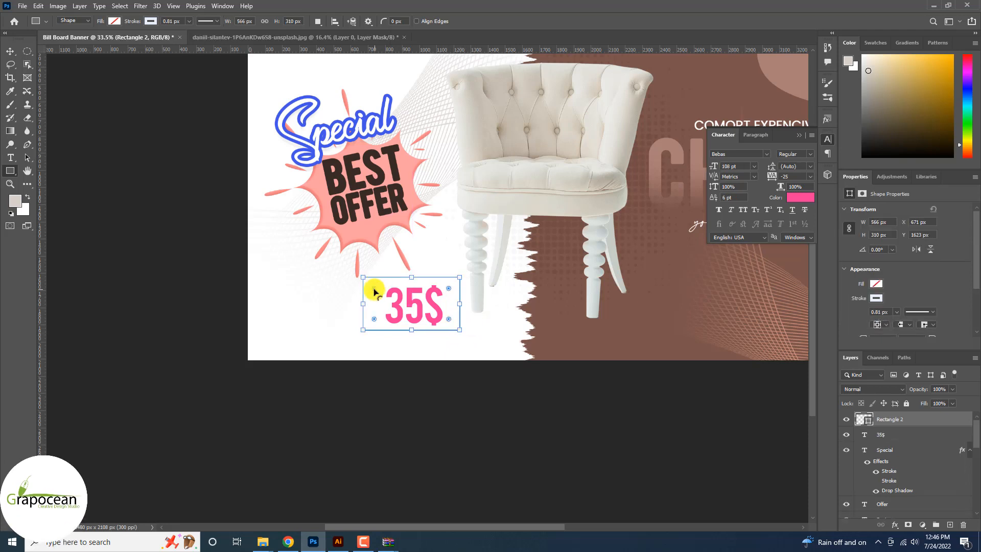
{"action": "left_click_drag", "start_coordinate": [372, 286], "coordinate": [393, 298]}
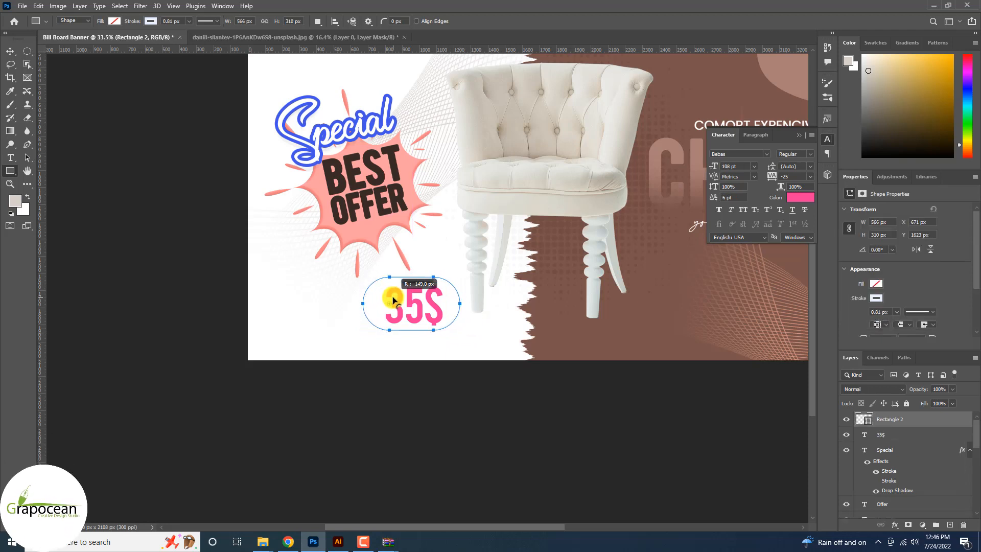
{"action": "left_click", "coordinate": [9, 52]}
{"action": "left_click", "coordinate": [459, 308]}
- Give the rounded rectangle around the 35$ price a black outline with no fill
{"action": "scroll", "coordinate": [413, 312], "scroll_direction": "up", "scroll_amount": 2}
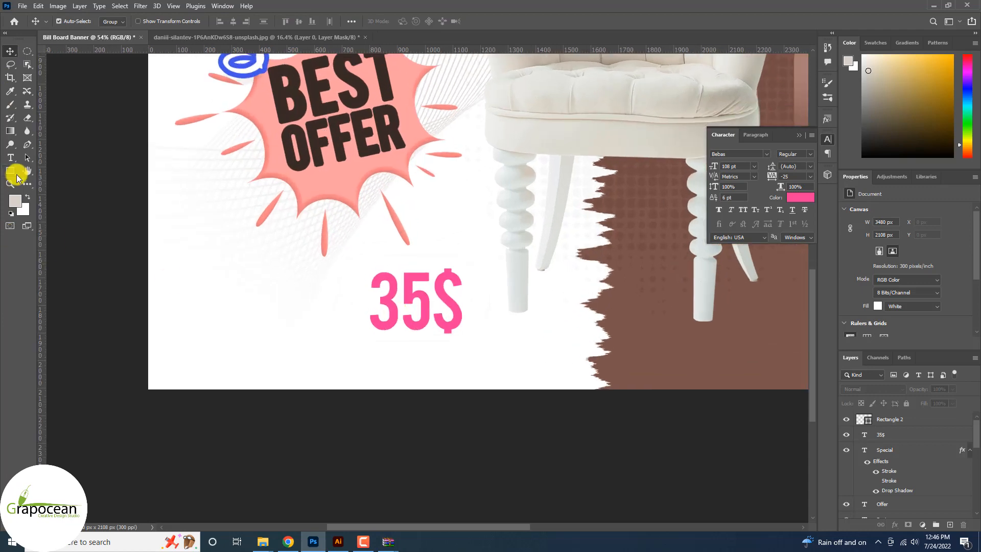
{"action": "left_click", "coordinate": [10, 171]}
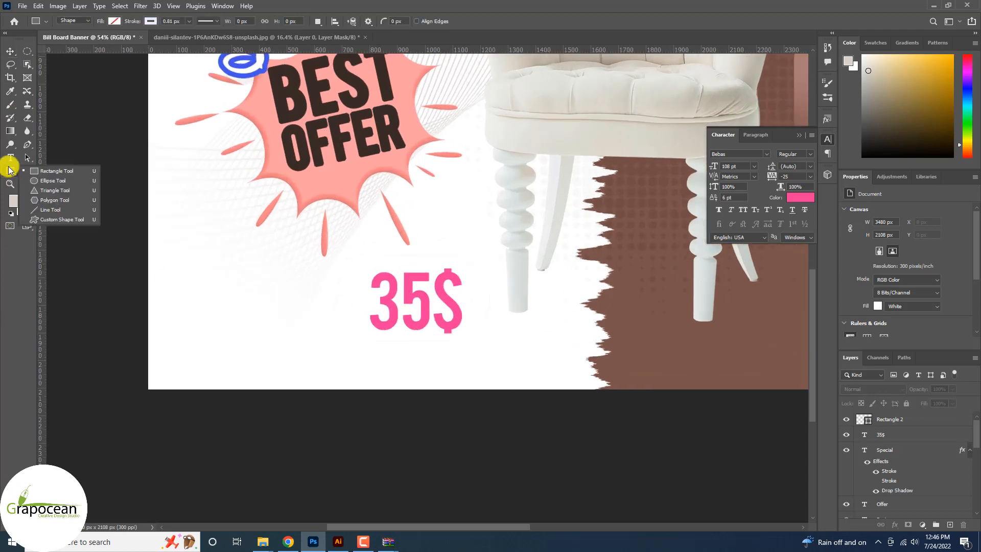
{"action": "left_click", "coordinate": [842, 420]}
{"action": "left_click", "coordinate": [935, 420]}
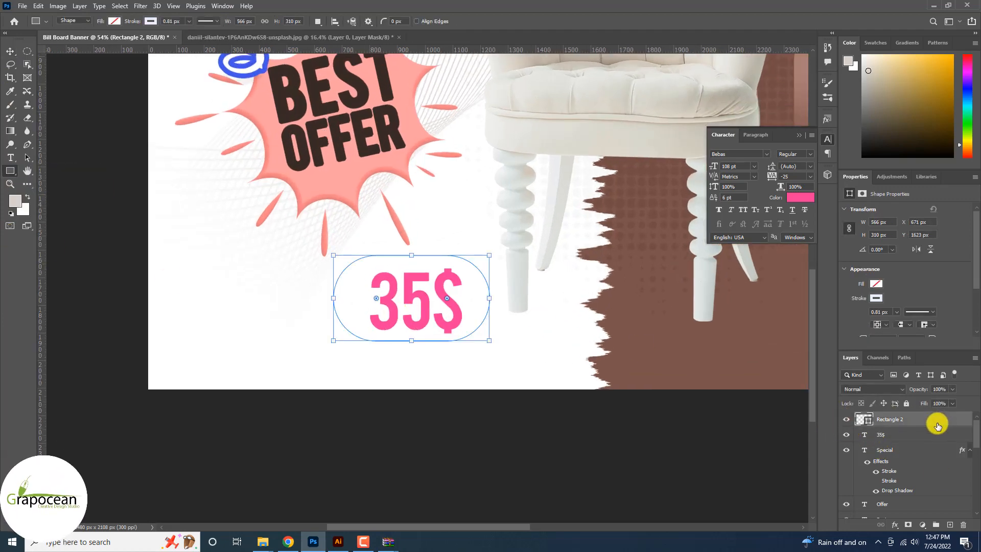
{"action": "left_click", "coordinate": [150, 22]}
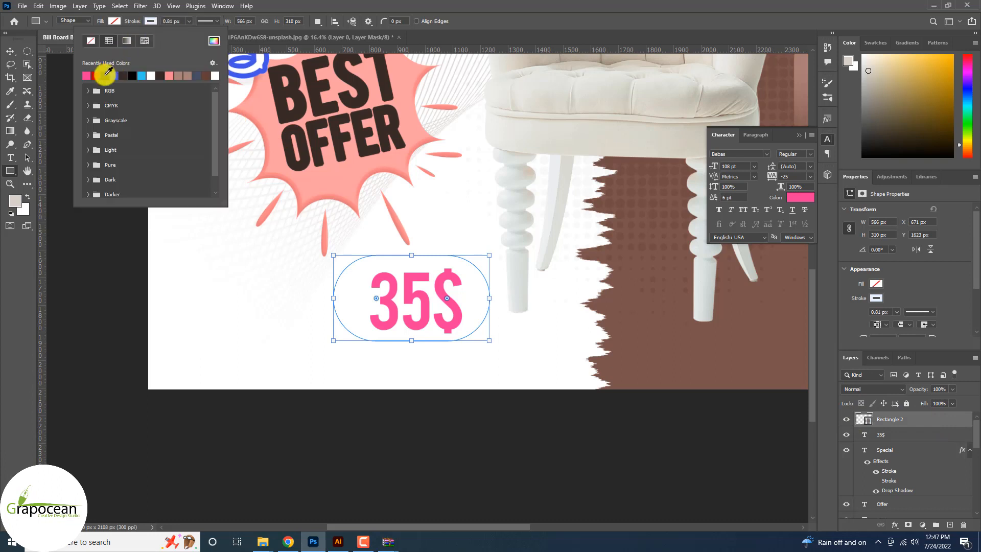
{"action": "left_click", "coordinate": [11, 51]}
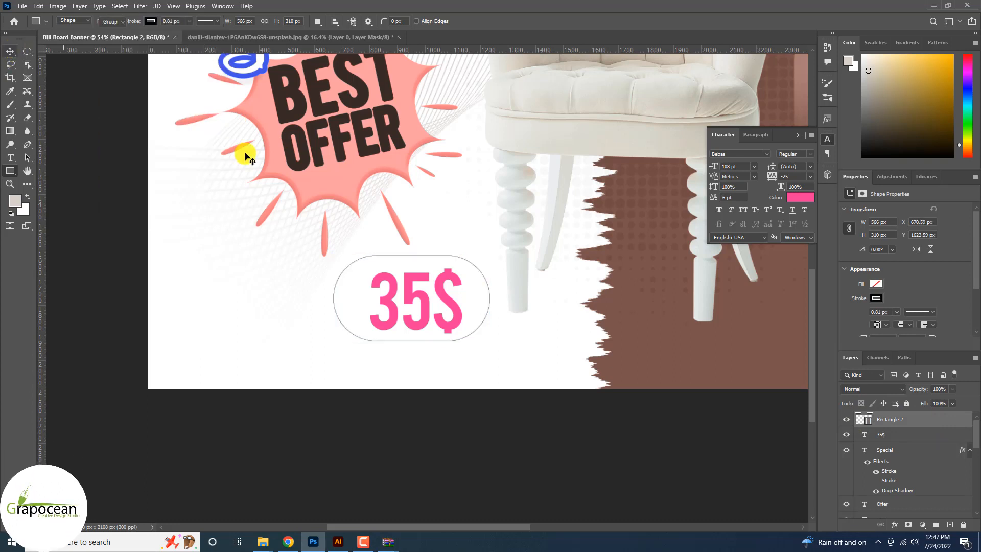
- Duplicate the outlined rounded rectangle and shift the copy horizontally to the left, to about X 368 px
{"action": "left_click_drag", "start_coordinate": [946, 418], "coordinate": [950, 524]}
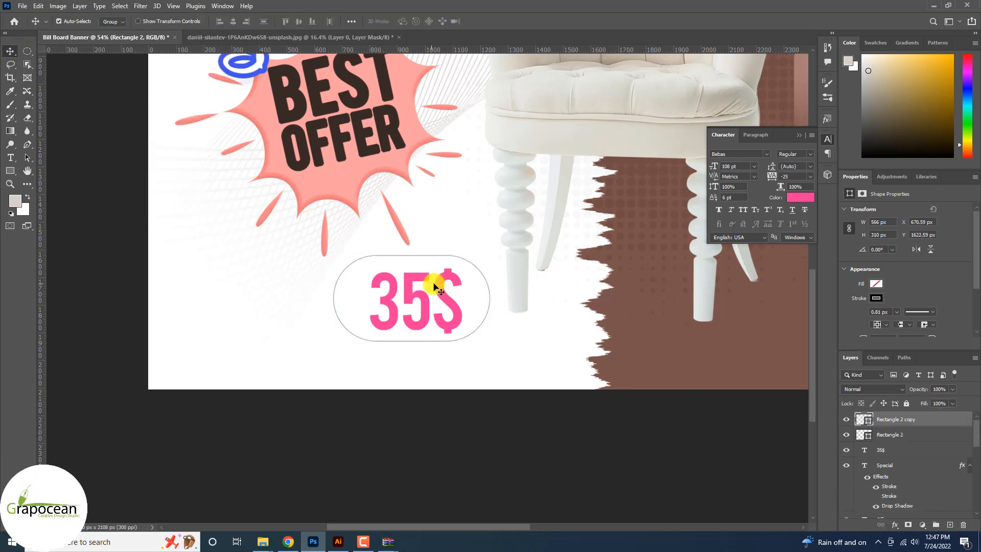
{"action": "key", "text": "ctrl+t"}
{"action": "left_click_drag", "start_coordinate": [389, 257], "coordinate": [306, 258]}
- Remove the copied rounded rectangle's stroke and fill it with the salmon pink of the burst badge
{"action": "left_click", "coordinate": [10, 171]}
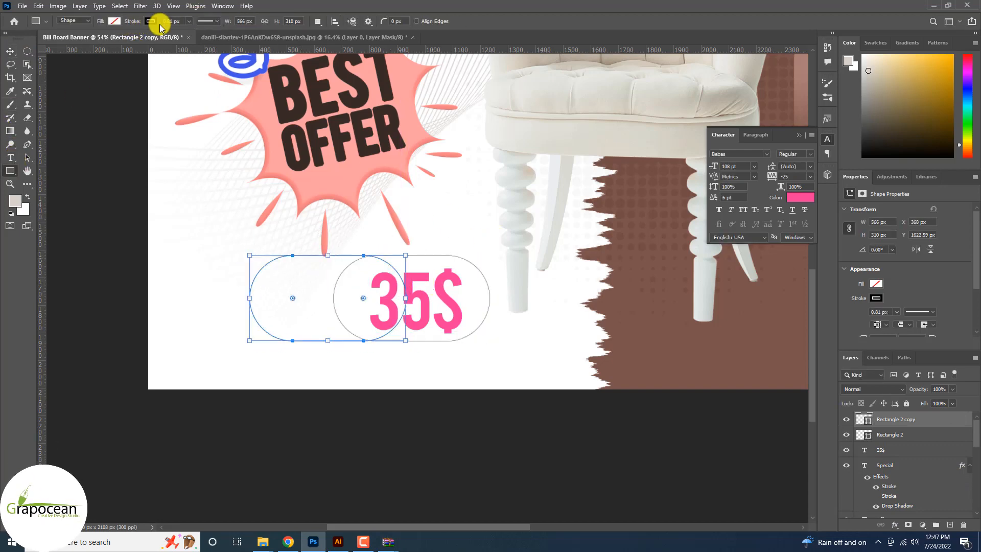
{"action": "left_click", "coordinate": [114, 21]}
{"action": "left_click", "coordinate": [115, 21]}
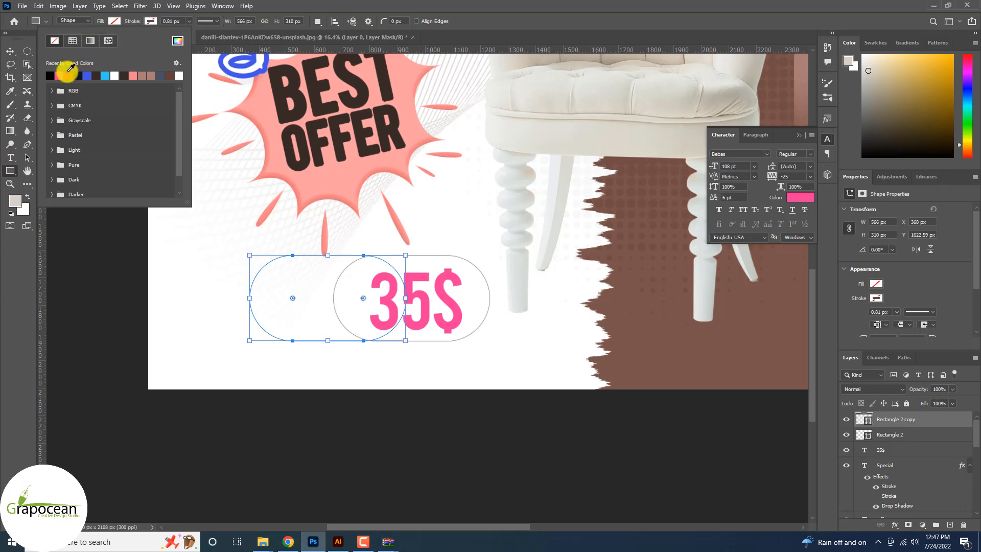
{"action": "left_click", "coordinate": [68, 75]}
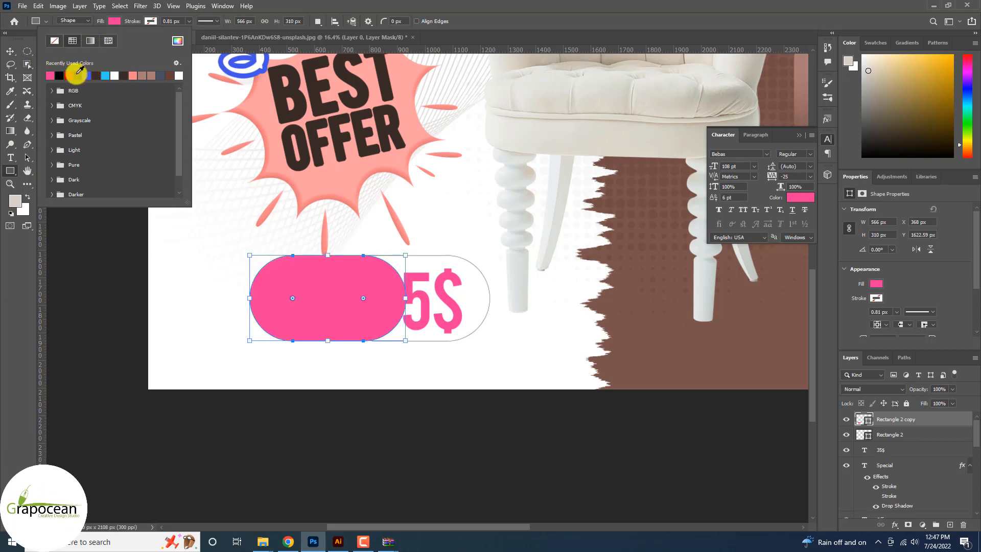
{"action": "left_click", "coordinate": [140, 77]}
{"action": "left_click", "coordinate": [10, 51]}
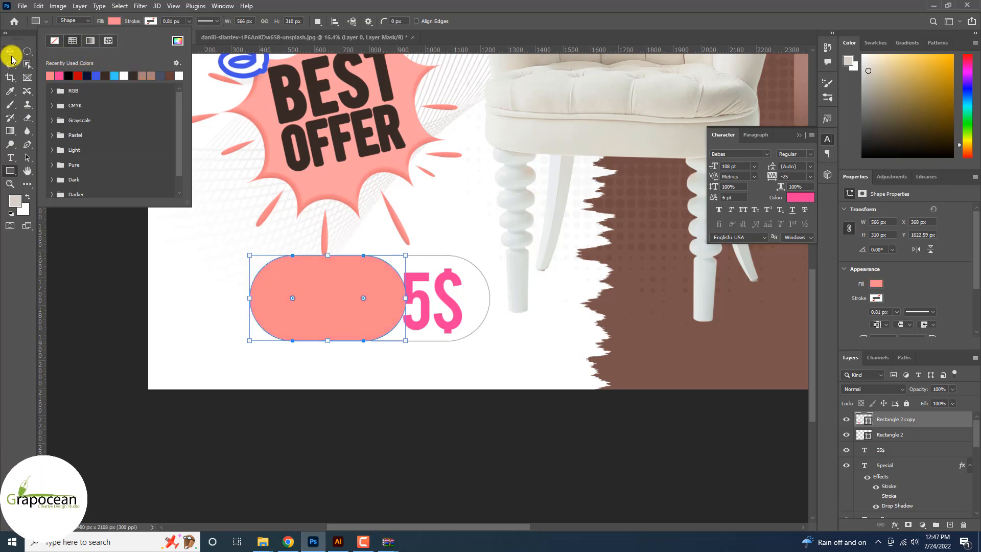
- Place the pink pill just above the Background layer and center the 35$ text on it
{"action": "left_click", "coordinate": [334, 301]}
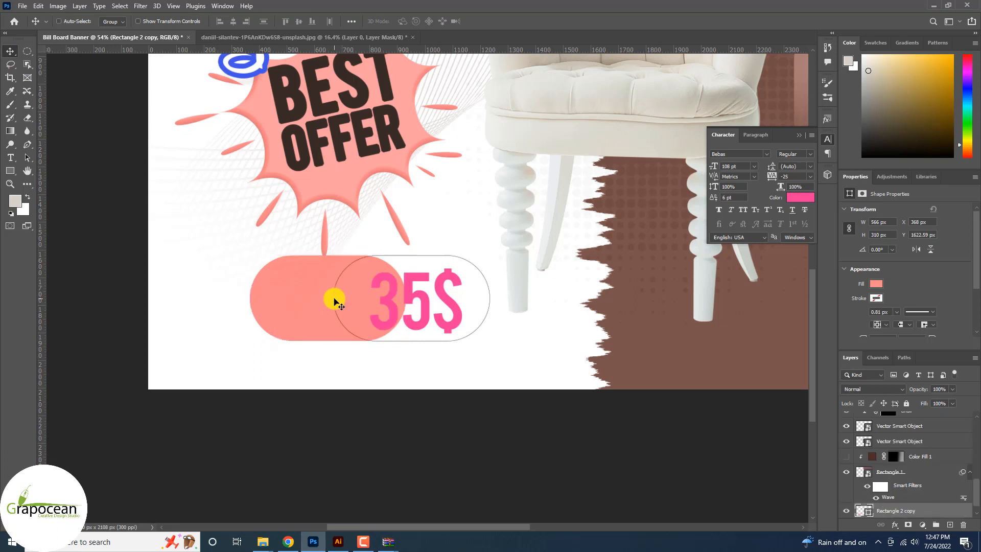
{"action": "key", "text": "ctrl"}
{"action": "left_click_drag", "start_coordinate": [416, 314], "coordinate": [470, 303]}
- Recolor the 35$ text to off-white, hex fafafa
{"action": "left_click", "coordinate": [10, 157]}
{"action": "left_click", "coordinate": [408, 21]}
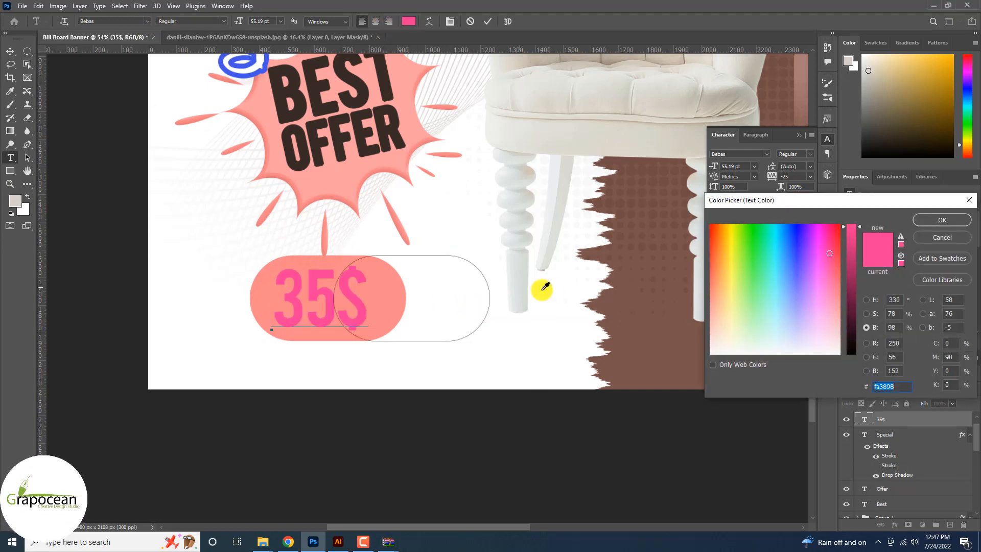
{"action": "type", "text": "fafafa"}
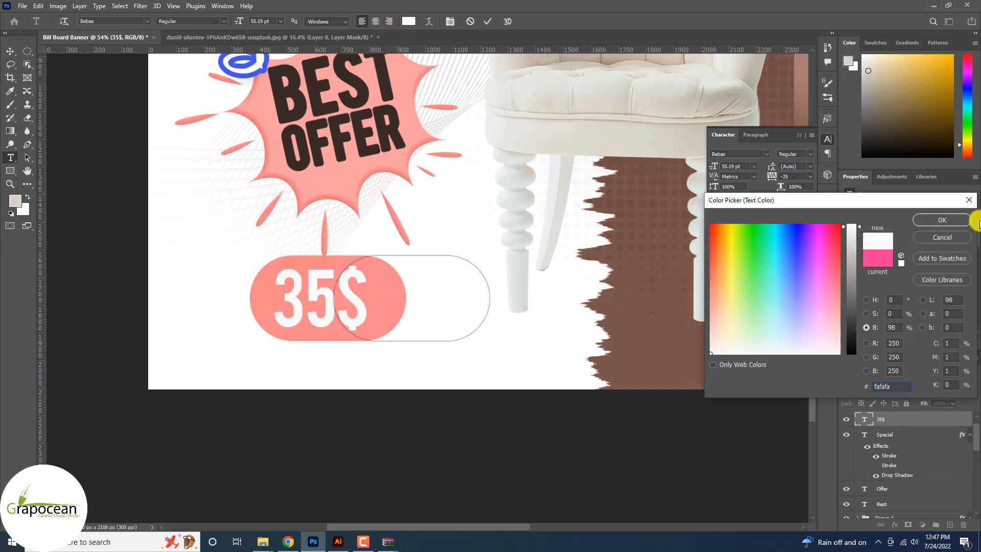
{"action": "left_click", "coordinate": [942, 220]}
{"action": "left_click", "coordinate": [10, 51]}
- Scale the outlined pill to about 65% and position it overlapping the right end of the pink pill
{"action": "scroll", "coordinate": [486, 284], "scroll_direction": "up", "scroll_amount": 2}
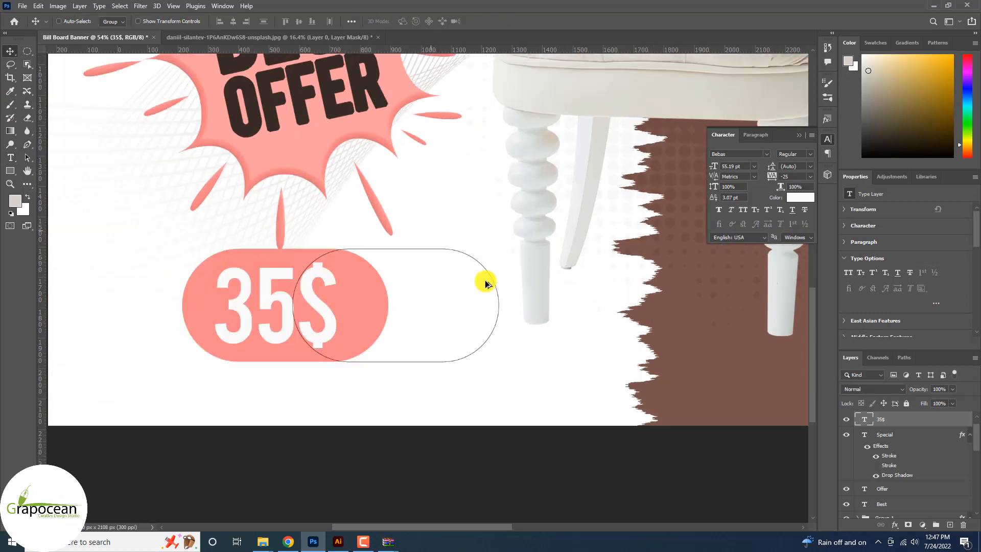
{"action": "scroll", "coordinate": [888, 436], "scroll_direction": "up", "scroll_amount": 1}
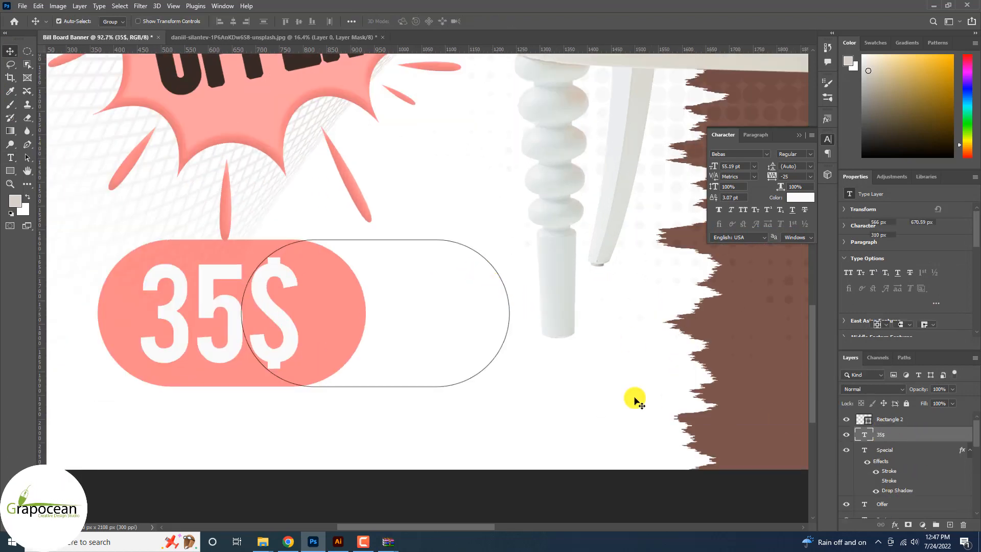
{"action": "key", "text": "ctrl+t"}
{"action": "left_click_drag", "start_coordinate": [508, 385], "coordinate": [449, 376]}
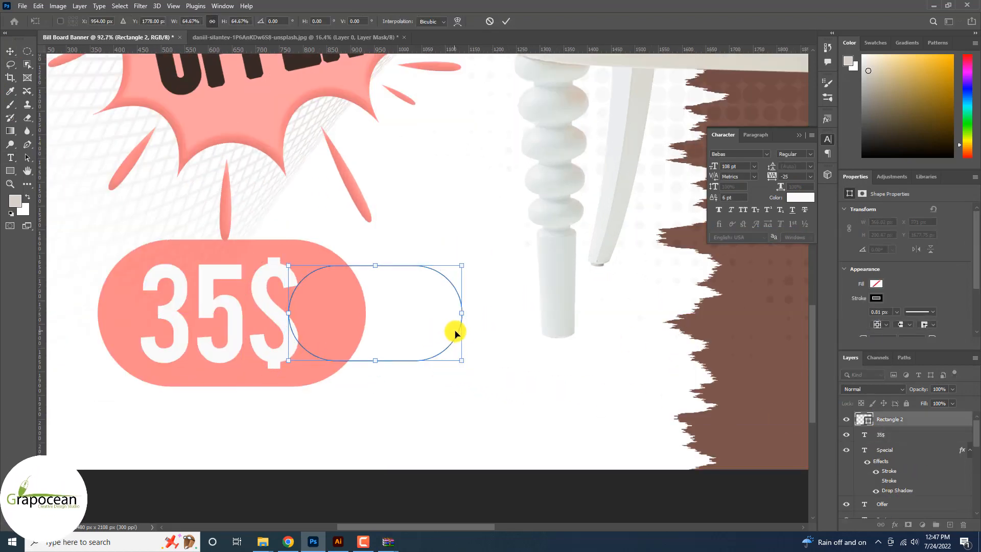
{"action": "left_click_drag", "start_coordinate": [460, 335], "coordinate": [485, 339]}
{"action": "left_click", "coordinate": [505, 22]}
{"action": "scroll", "coordinate": [448, 305], "scroll_direction": "up", "scroll_amount": 8}
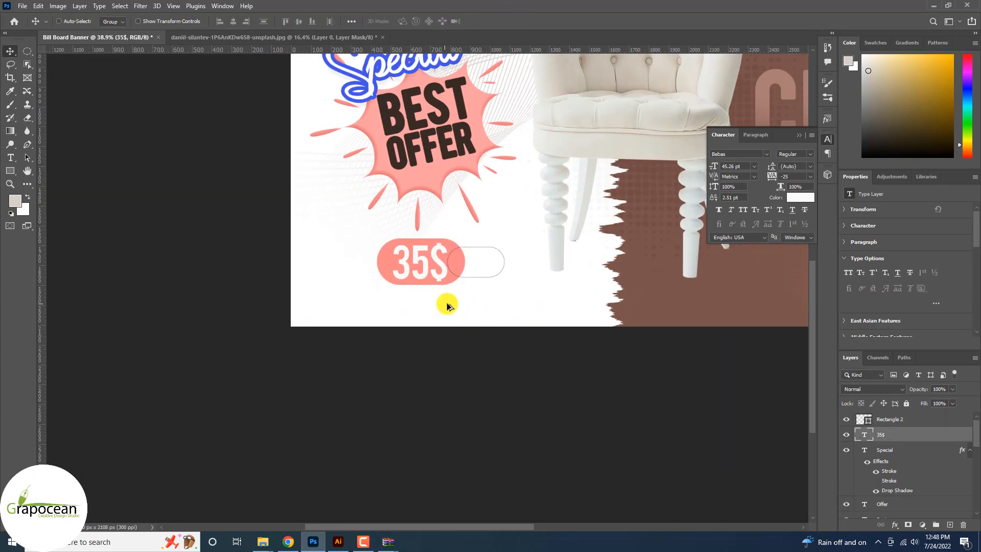
- Add a new text layer reading "price" near the 35$ pill
{"action": "left_click", "coordinate": [10, 157]}
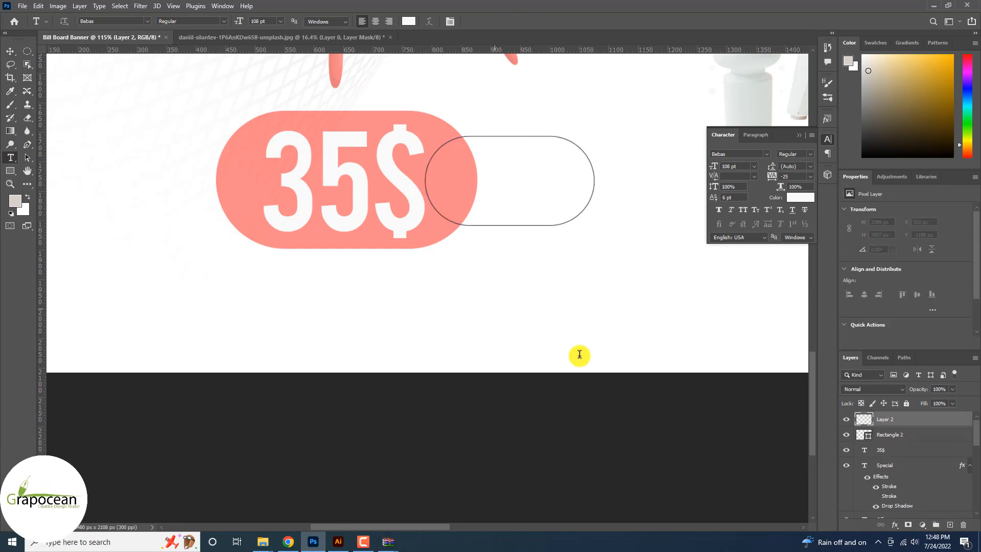
{"action": "left_click", "coordinate": [605, 372]}
{"action": "key", "text": "Delete"}
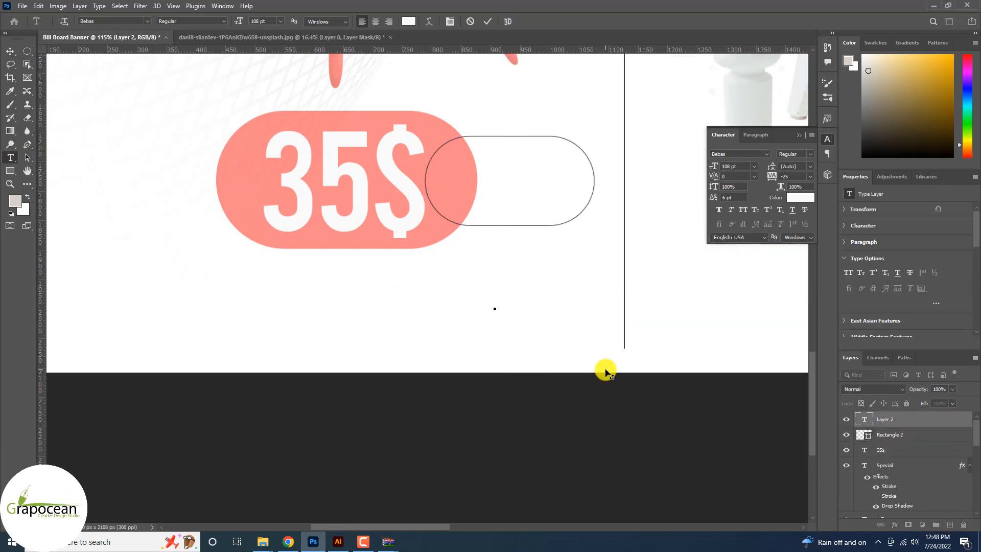
{"action": "type", "text": "PRI"}
{"action": "scroll", "coordinate": [606, 372], "scroll_direction": "down", "scroll_amount": 5}
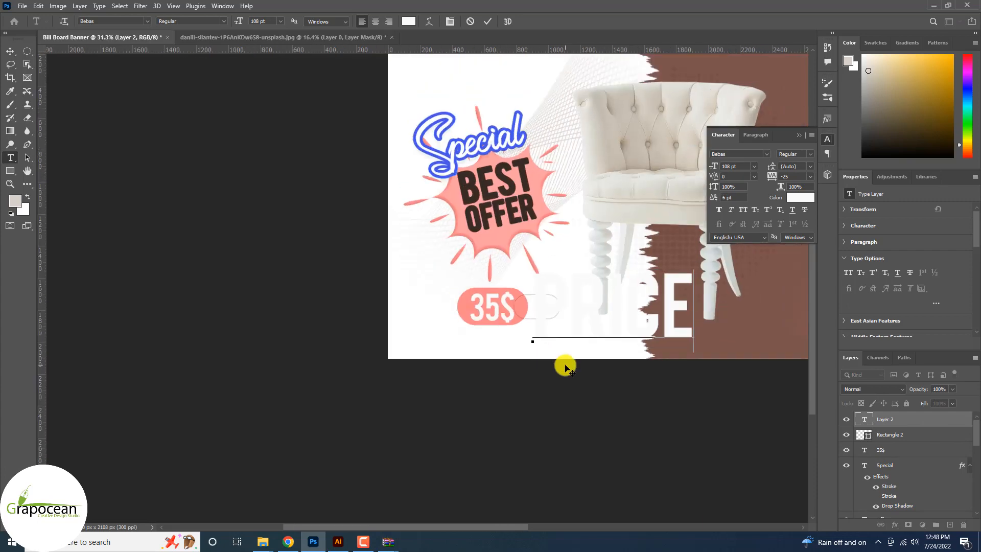
- Set the "price" text to Poppins Regular at 24 pt
{"action": "left_click_drag", "start_coordinate": [543, 313], "coordinate": [738, 337]}
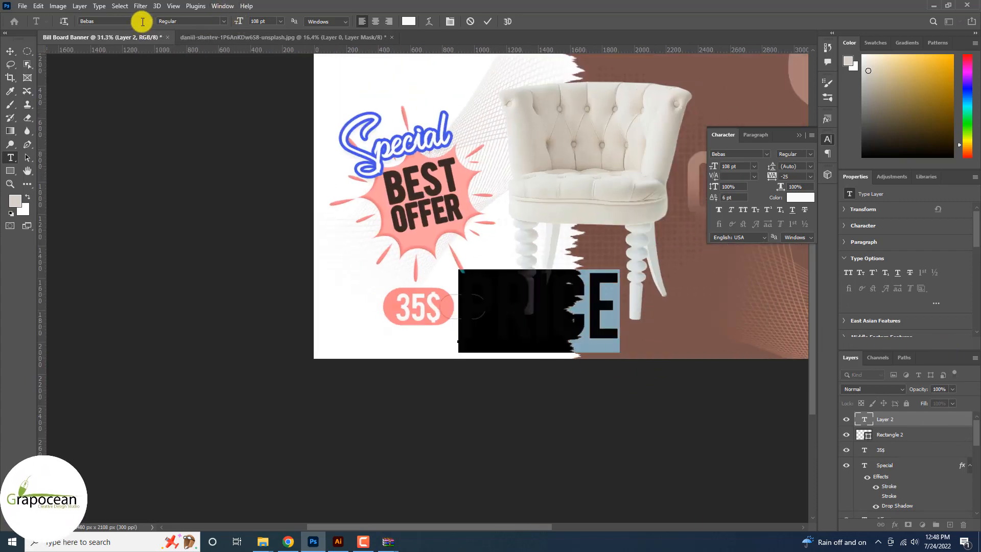
{"action": "left_click", "coordinate": [145, 21]}
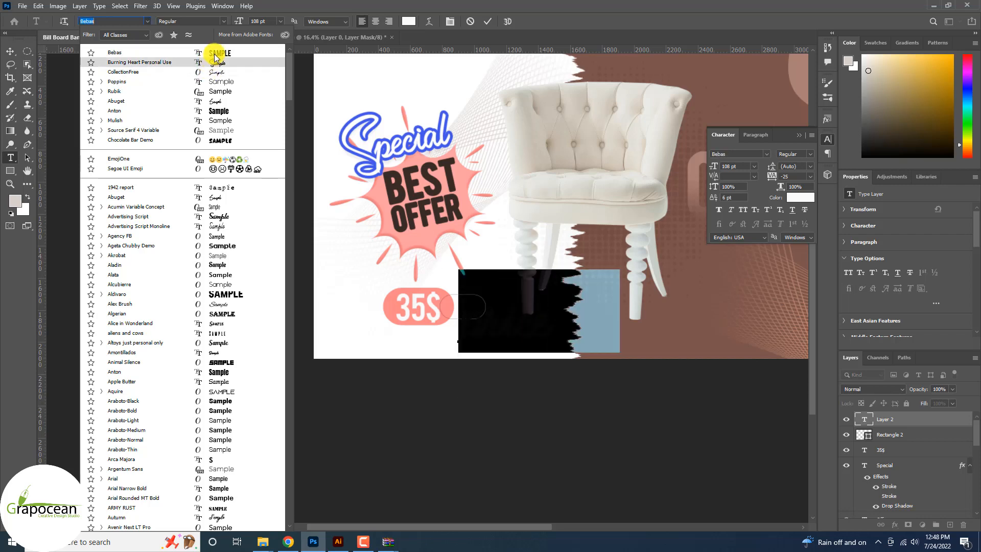
{"action": "left_click", "coordinate": [223, 87]}
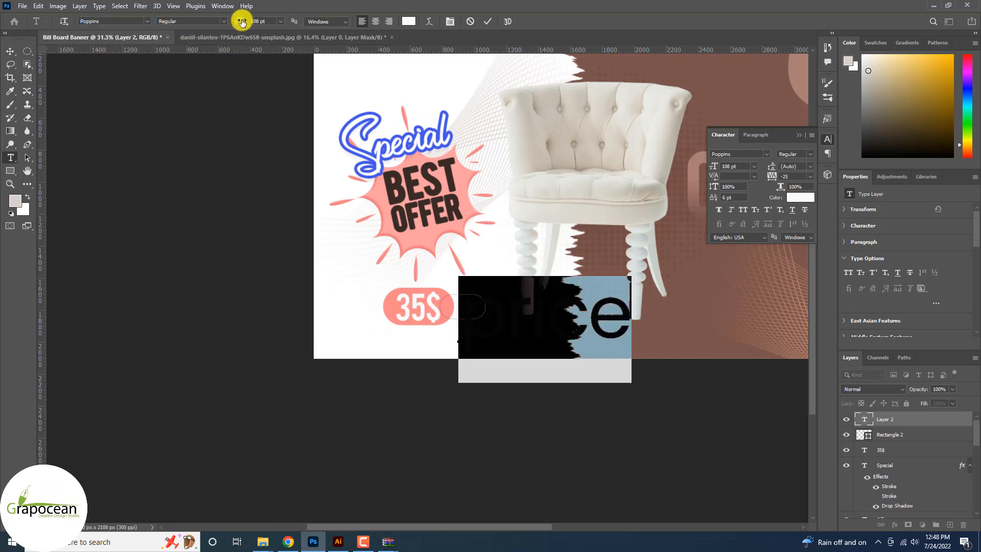
{"action": "left_click_drag", "start_coordinate": [242, 21], "coordinate": [199, 34]}
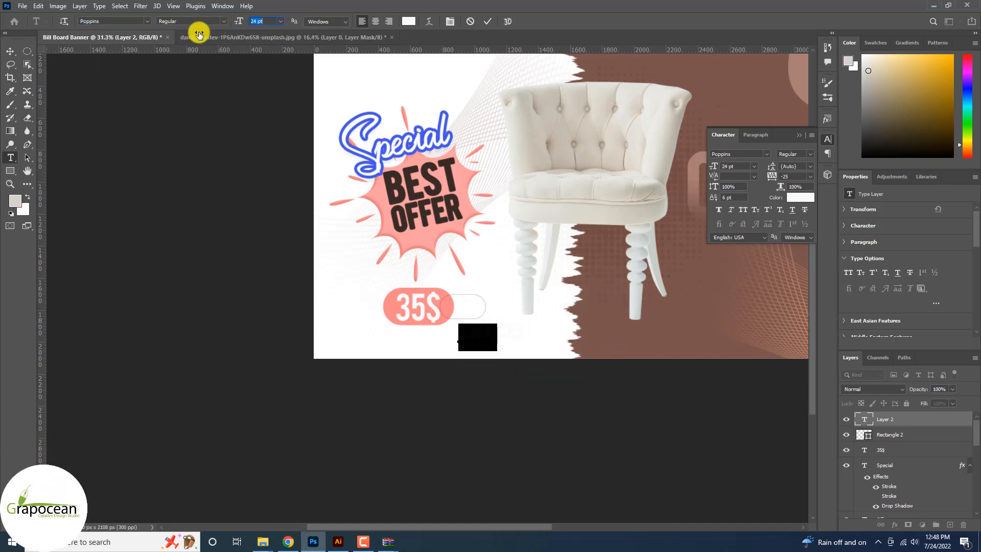
- Recolor the "price" text to dark brown 382b27, sampled from the BEST OFFER lettering
{"action": "left_click", "coordinate": [398, 23]}
{"action": "left_click", "coordinate": [430, 181]}
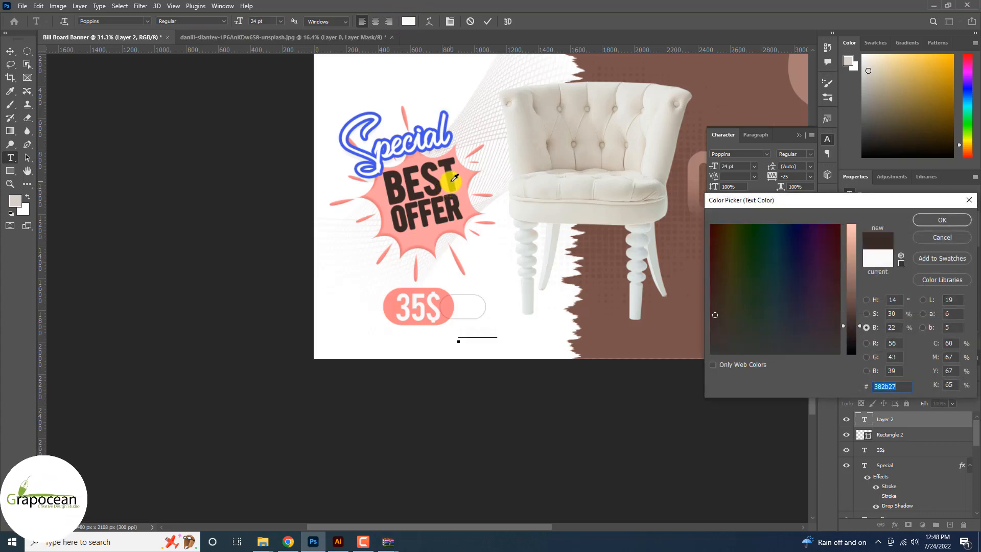
{"action": "left_click", "coordinate": [957, 220]}
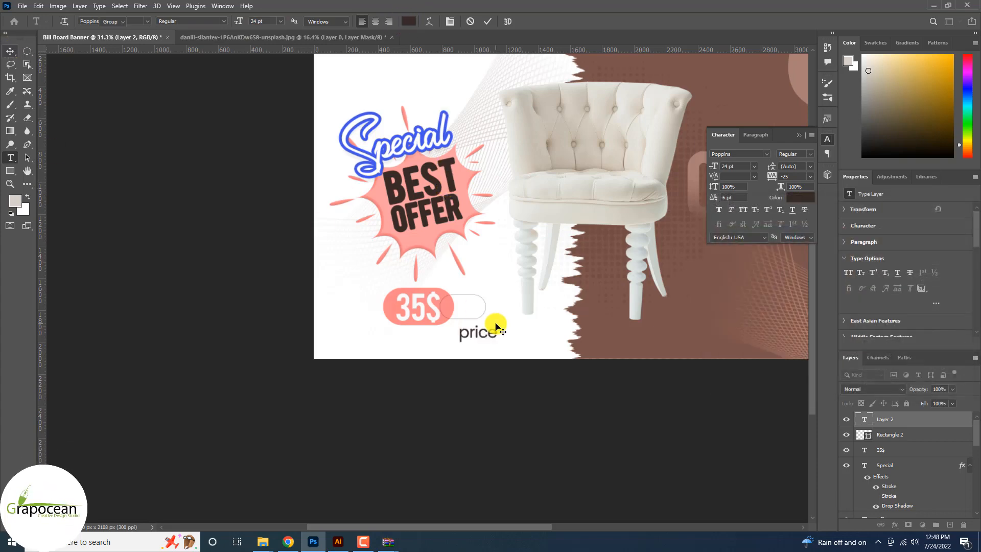
- Move the "price" text into the outlined pill and scale it to about 69.23%
{"action": "scroll", "coordinate": [487, 330], "scroll_direction": "up", "scroll_amount": 7}
{"action": "left_click_drag", "start_coordinate": [465, 342], "coordinate": [443, 291]}
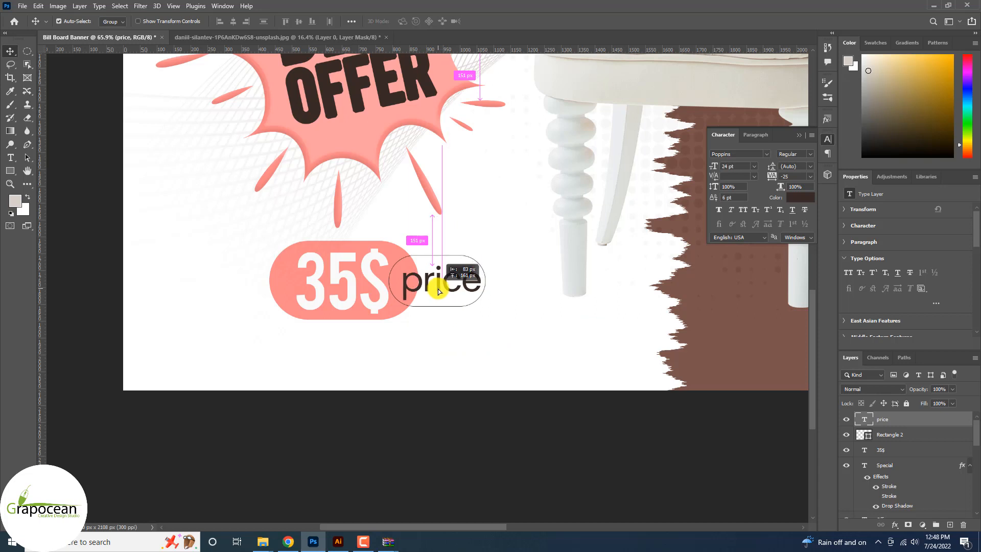
{"action": "key", "text": "ctrl+t"}
{"action": "scroll", "coordinate": [467, 312], "scroll_direction": "up", "scroll_amount": 5}
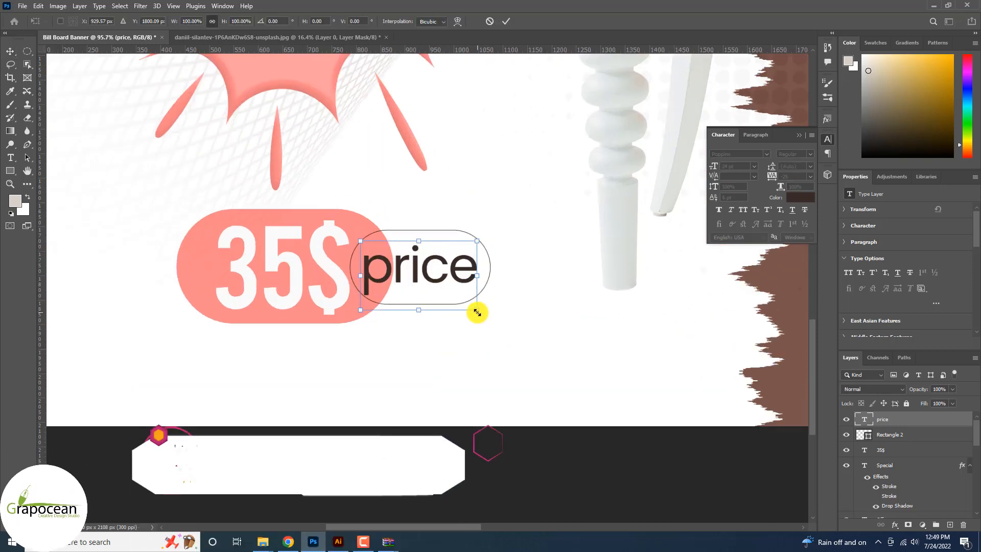
{"action": "left_click_drag", "start_coordinate": [457, 306], "coordinate": [434, 281]}
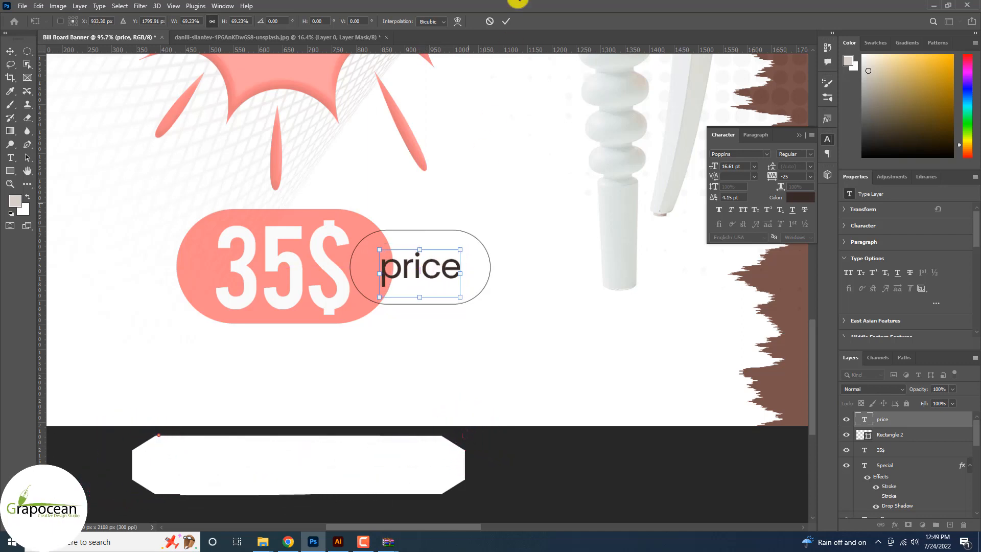
{"action": "left_click", "coordinate": [506, 22]}
- Apply a salmon pink Color Overlay at 100% opacity to the jagged brown Rectangle 1 layer
{"action": "scroll", "coordinate": [528, 381], "scroll_direction": "down", "scroll_amount": 5}
{"action": "left_click", "coordinate": [864, 466]}
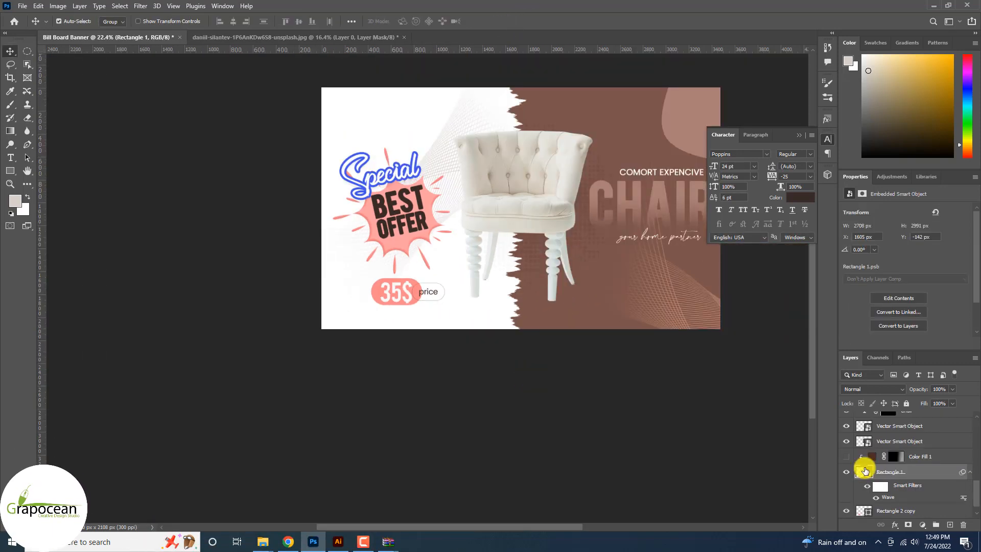
{"action": "right_click", "coordinate": [923, 476]}
{"action": "left_click", "coordinate": [874, 22]}
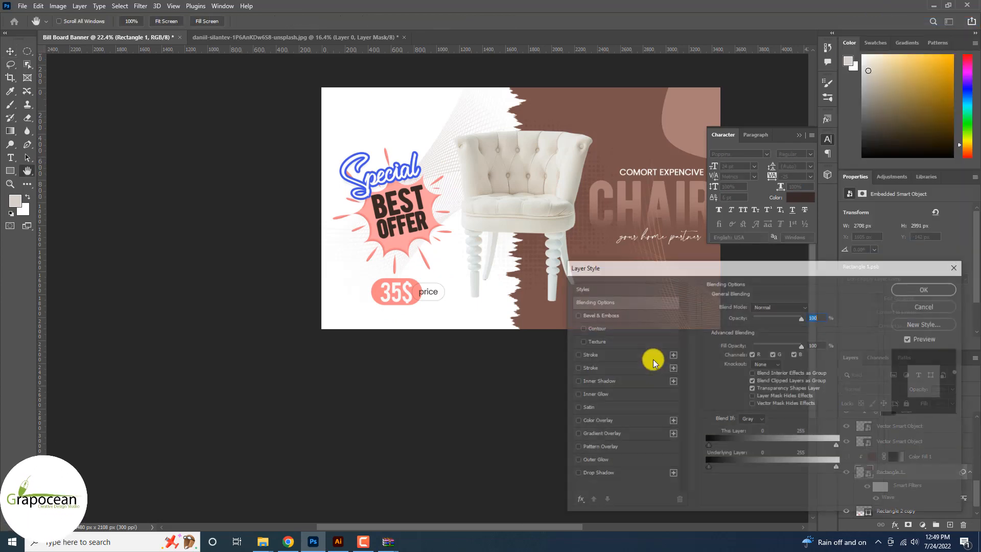
{"action": "left_click", "coordinate": [595, 421]}
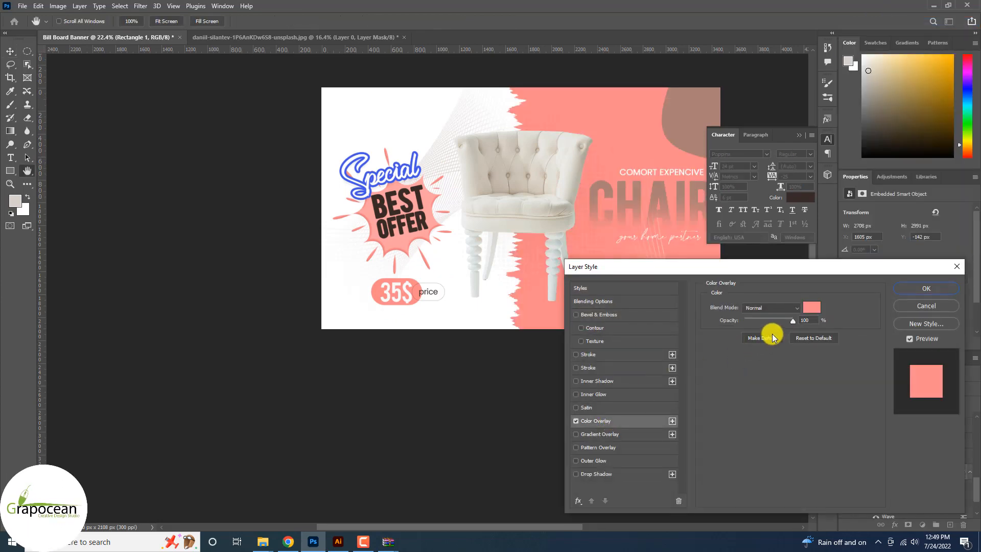
{"action": "left_click", "coordinate": [924, 288]}
- Recolor the large CHAIR headline text to white, hex ffffff
{"action": "scroll", "coordinate": [428, 291], "scroll_direction": "down", "scroll_amount": 2}
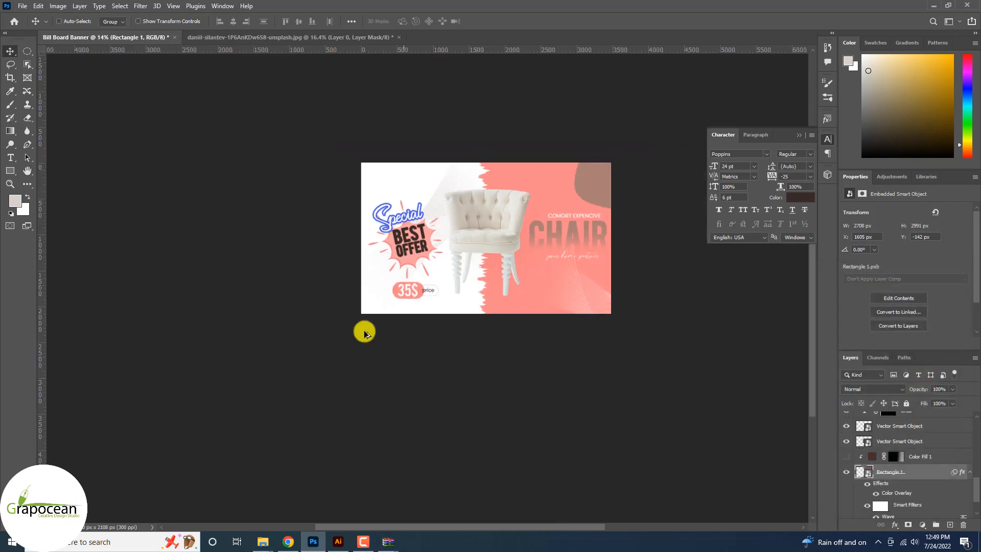
{"action": "scroll", "coordinate": [571, 302], "scroll_direction": "up", "scroll_amount": 3}
{"action": "left_click", "coordinate": [10, 158]}
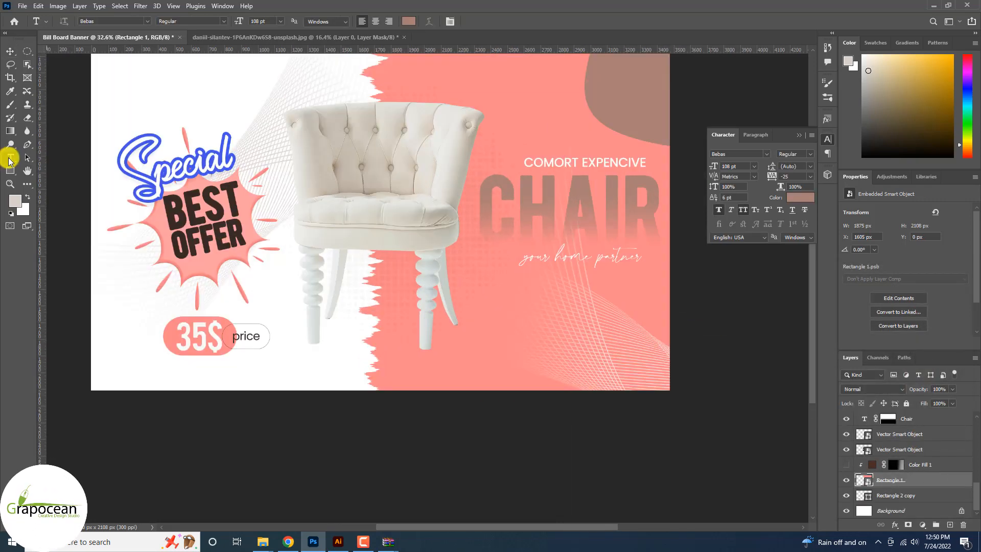
{"action": "double_click", "coordinate": [479, 198]}
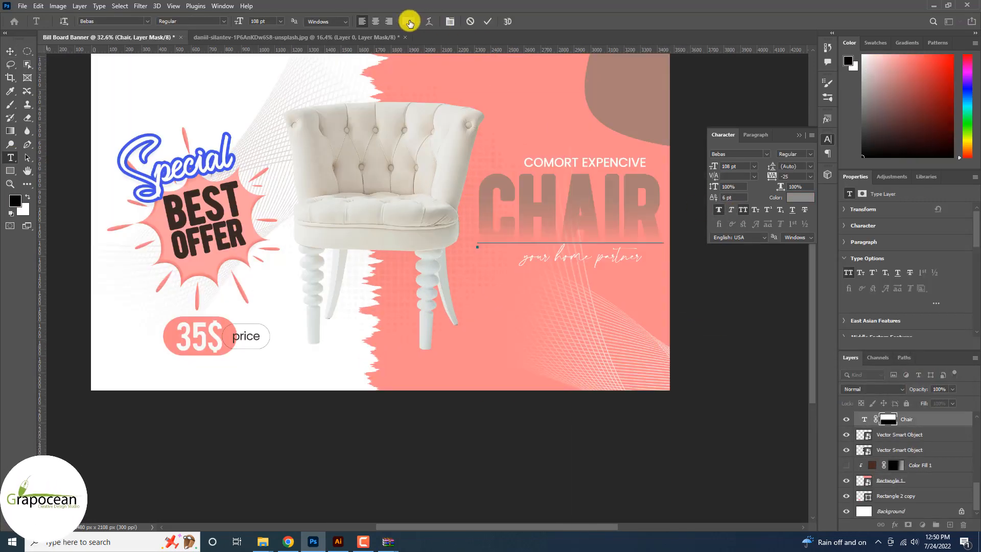
{"action": "left_click", "coordinate": [409, 21]}
{"action": "type", "text": "ffffff"}
{"action": "left_click", "coordinate": [941, 220]}
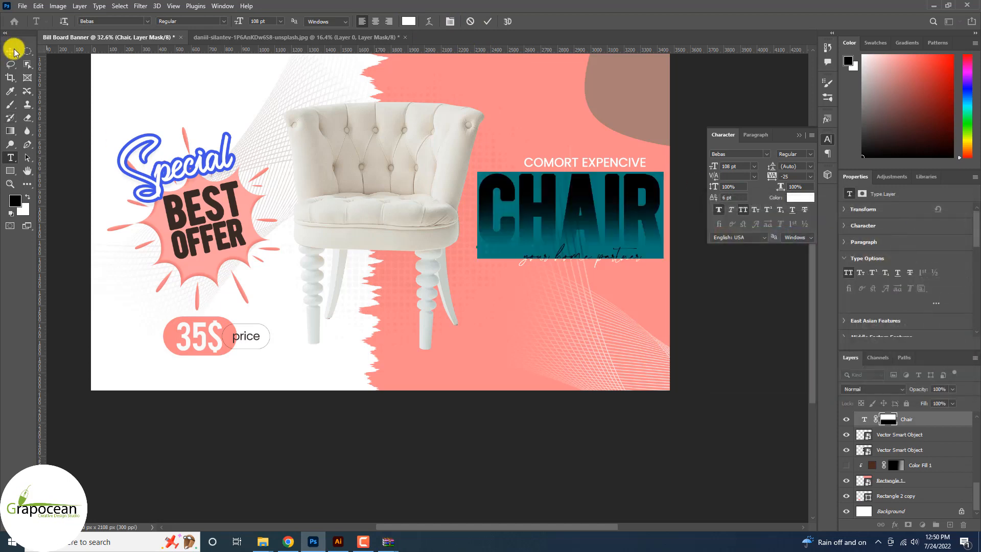
{"action": "left_click", "coordinate": [10, 51]}
{"action": "scroll", "coordinate": [574, 255], "scroll_direction": "down", "scroll_amount": 2}
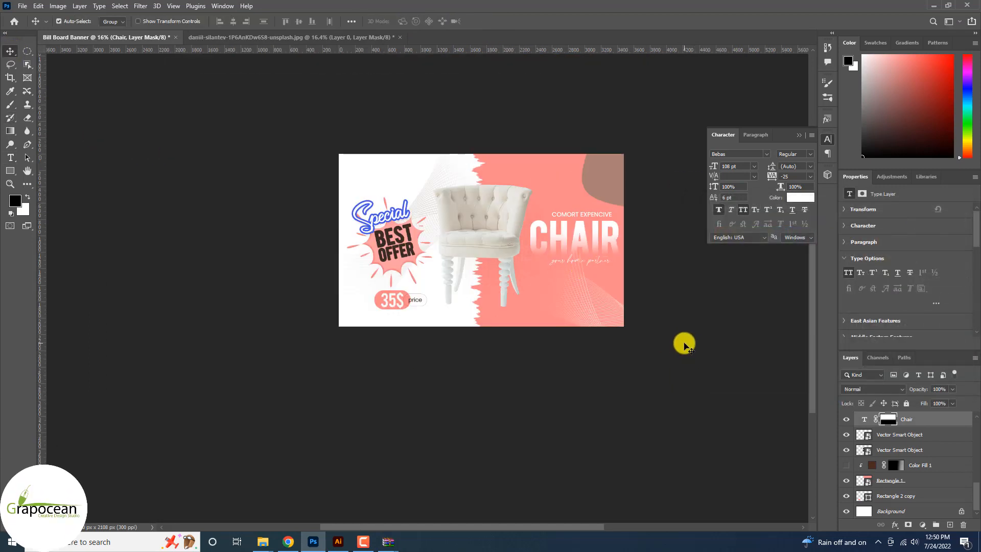
{"action": "scroll", "coordinate": [623, 304], "scroll_direction": "up", "scroll_amount": 3}
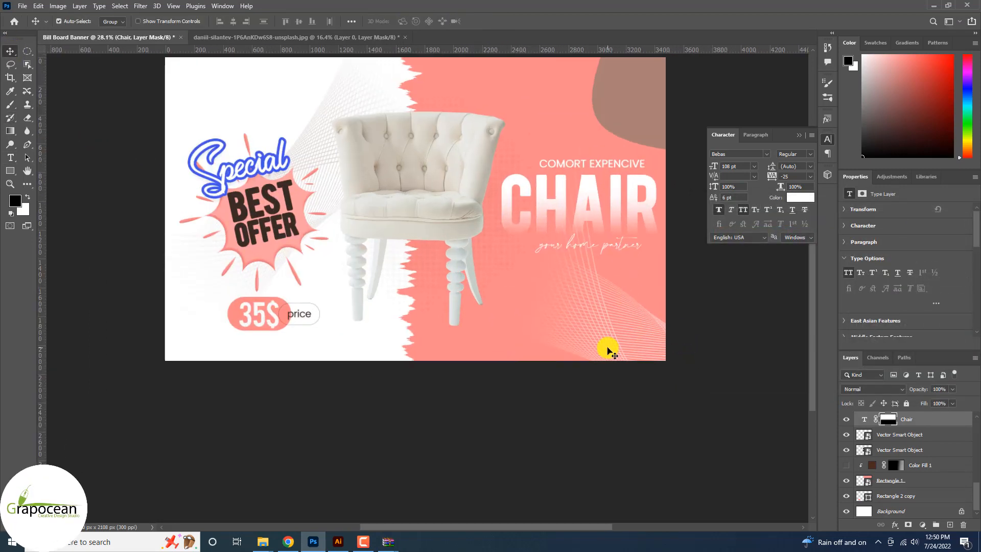